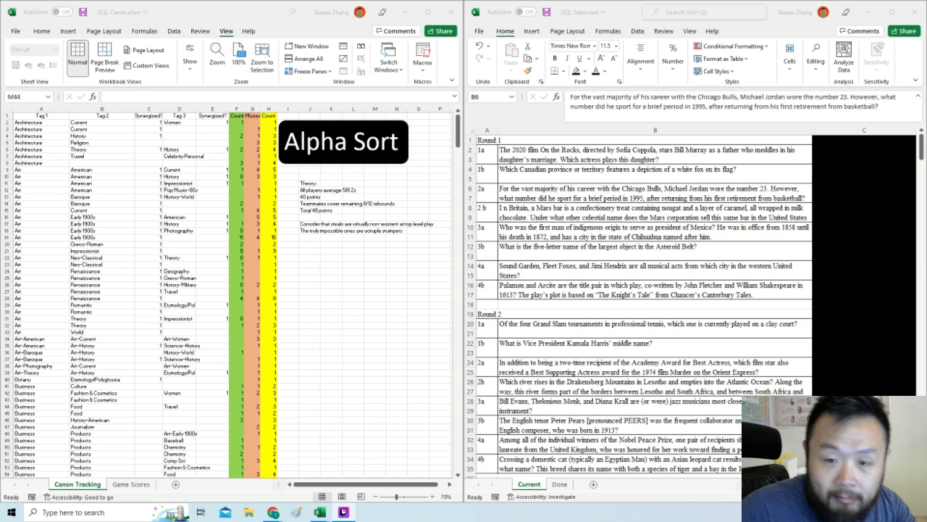
Remove the black fill hiding the answers to Round 1 questions 1a and 1b, and color both answers red.
left_click(624, 162)
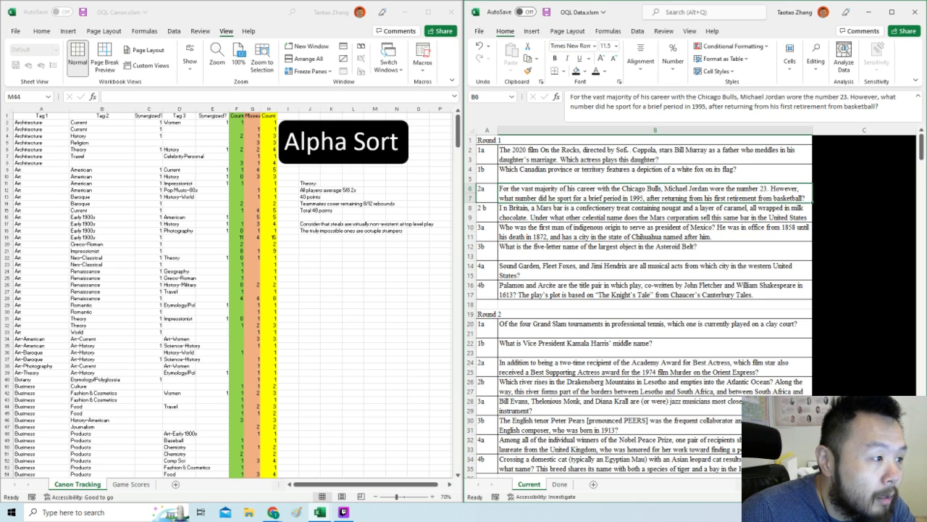
left_click(629, 151)
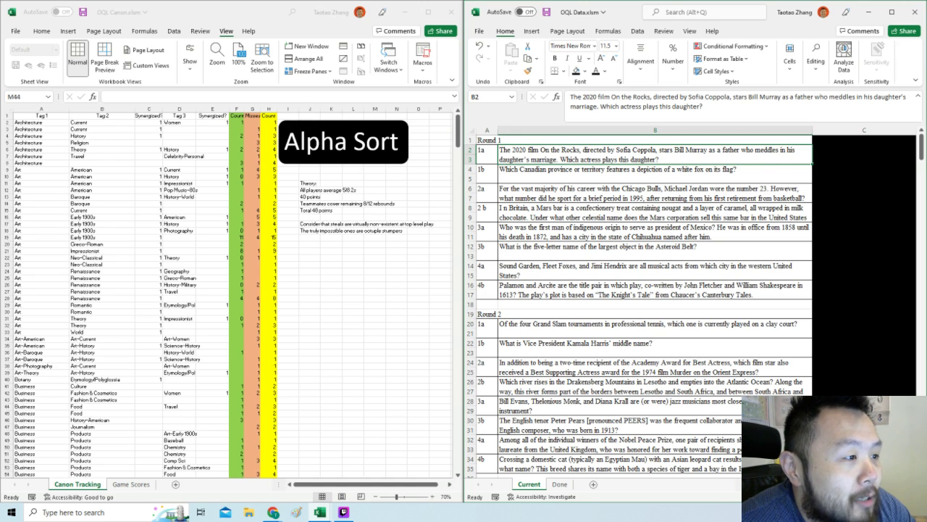
left_click(834, 158)
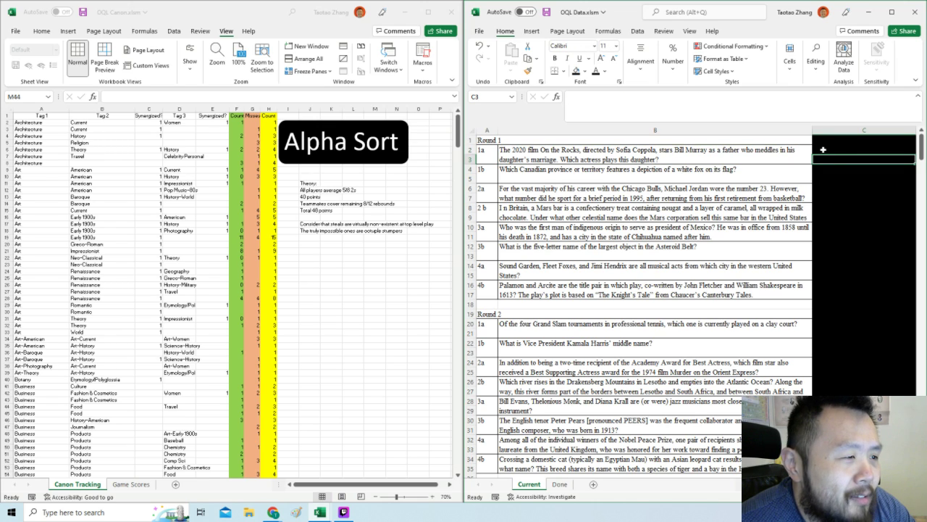
left_click(823, 149)
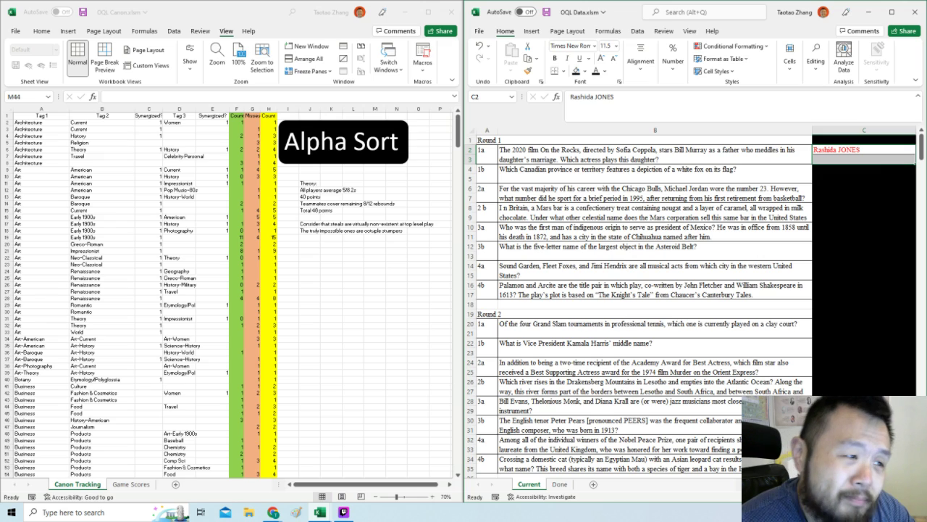
left_click(828, 178)
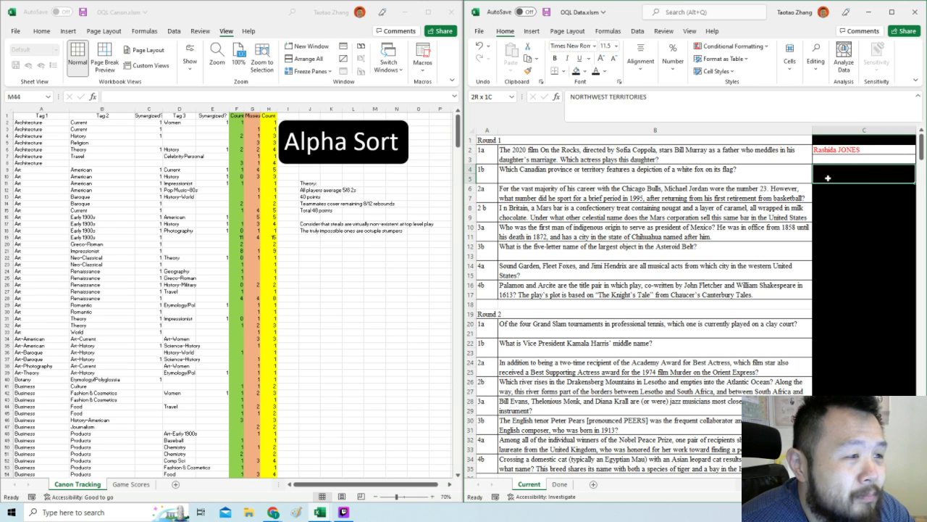
key("F4")
Remove the black fill hiding the answers to Round 1 questions 2a and 2b, keeping their text black.
left_click(803, 194)
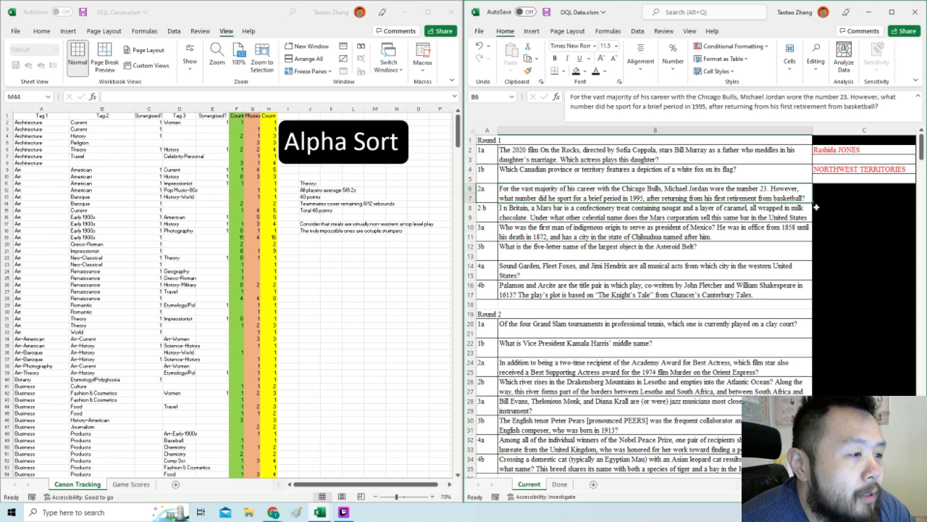
left_click_drag(829, 190, 829, 200)
key("F4")
left_click(734, 217)
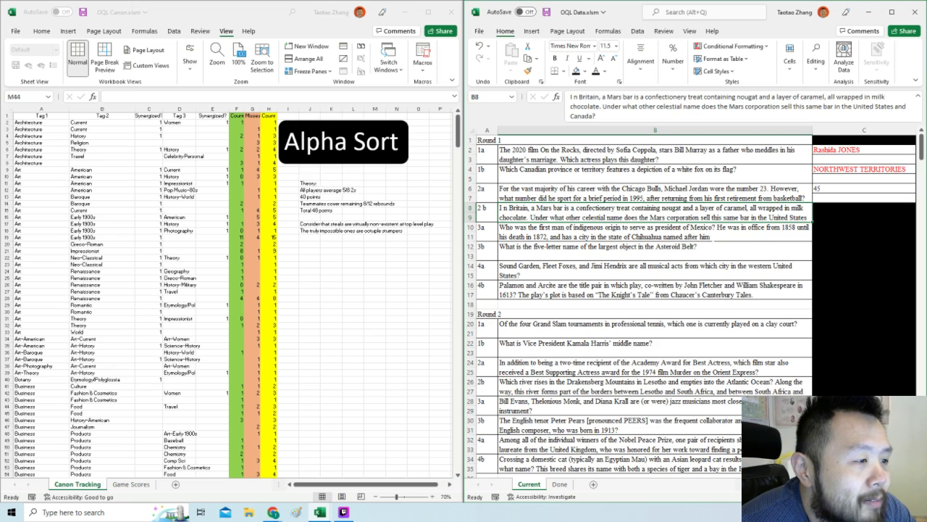
left_click(822, 210)
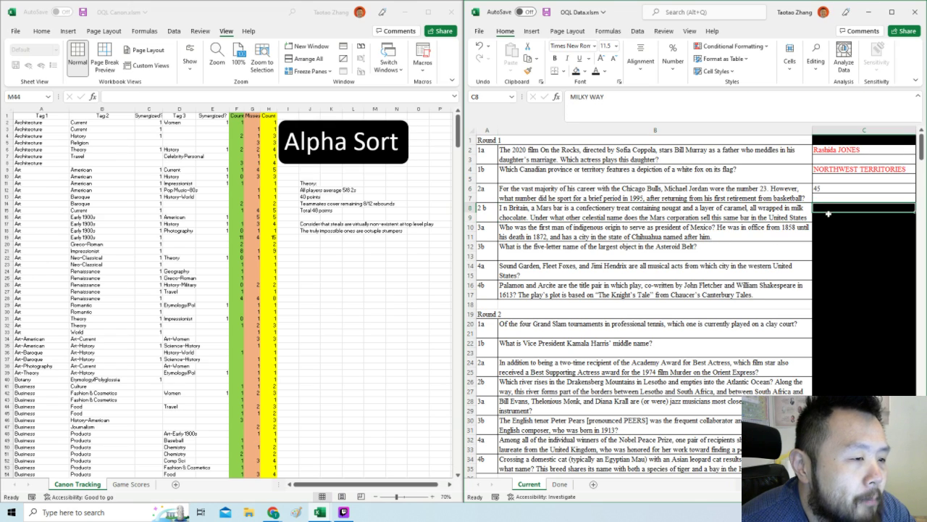
type("MILKY WAY")
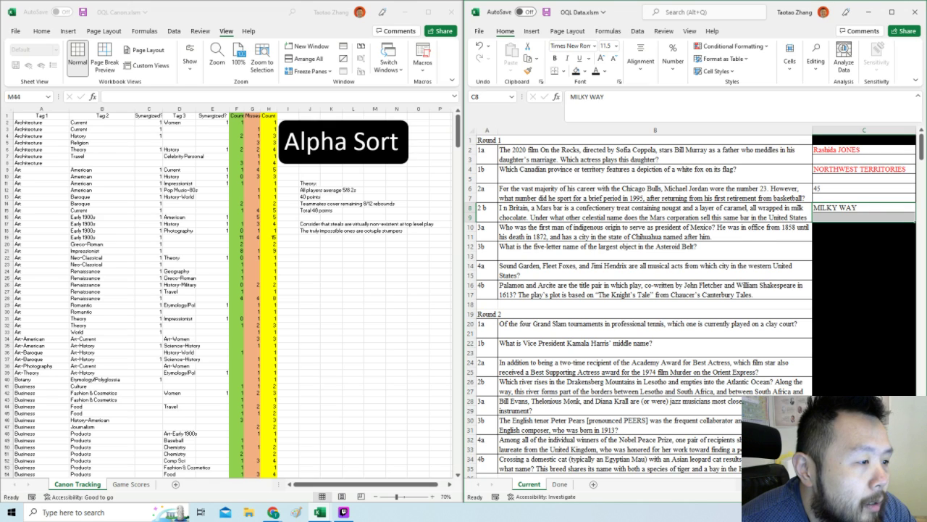
key("Return")
Remove the black fill hiding the answers to Round 1 questions 3a and 3b, keeping their text black.
type("Benito Pablo JUÇREZ Garc'a")
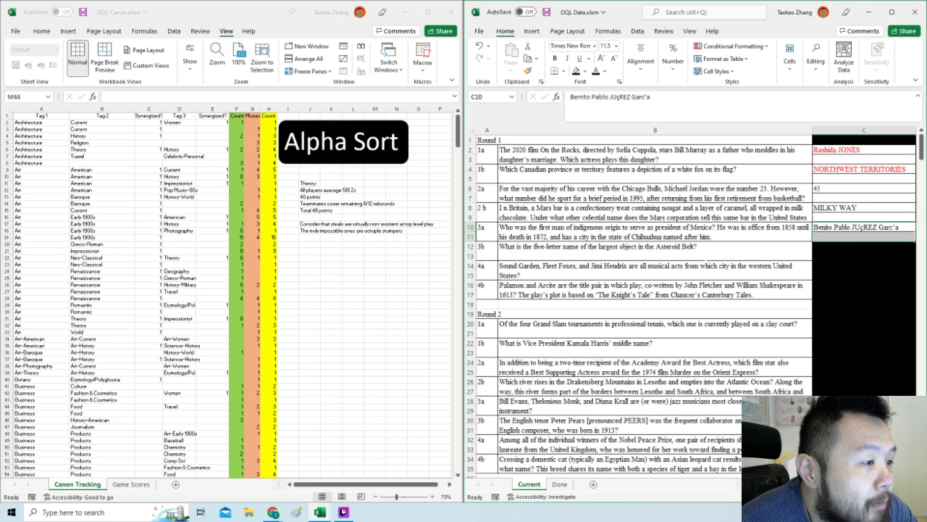
key("Return")
type("CERES")
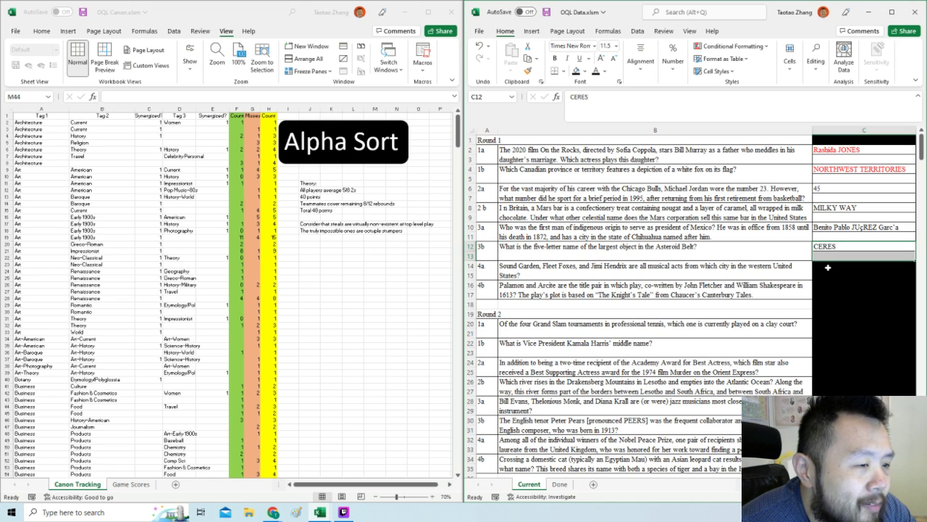
key("Return")
Uncover the answers to Round 1 questions 4a and 4b by clearing their black fill, and color only the 4b answer red.
type("SEATTLE, WA")
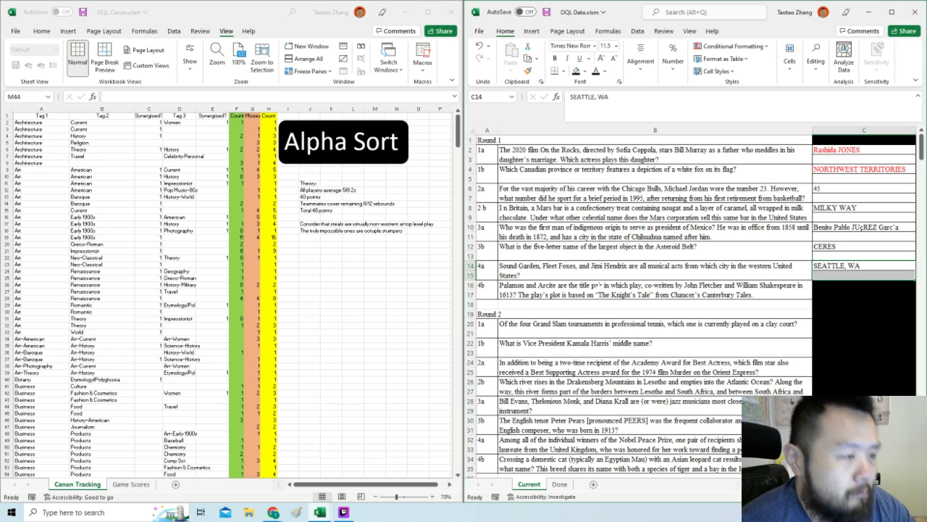
left_click(824, 290)
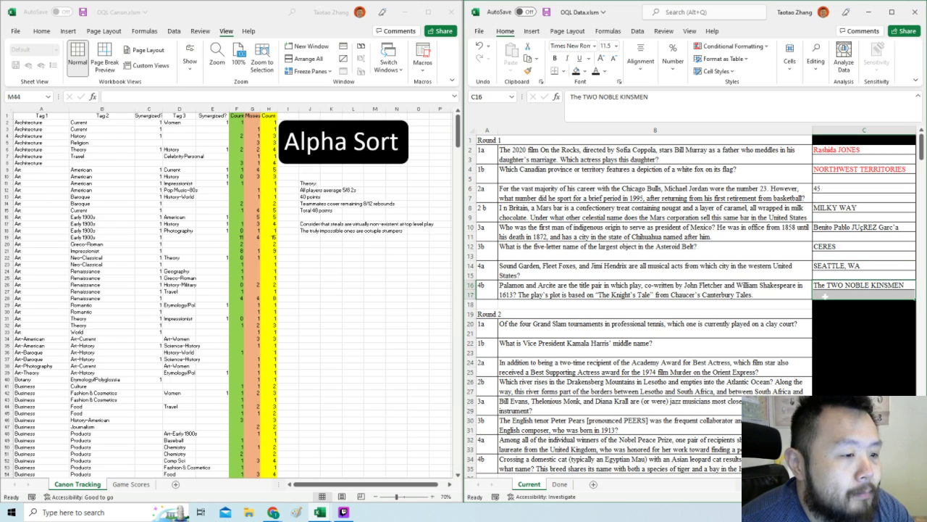
left_click(723, 310)
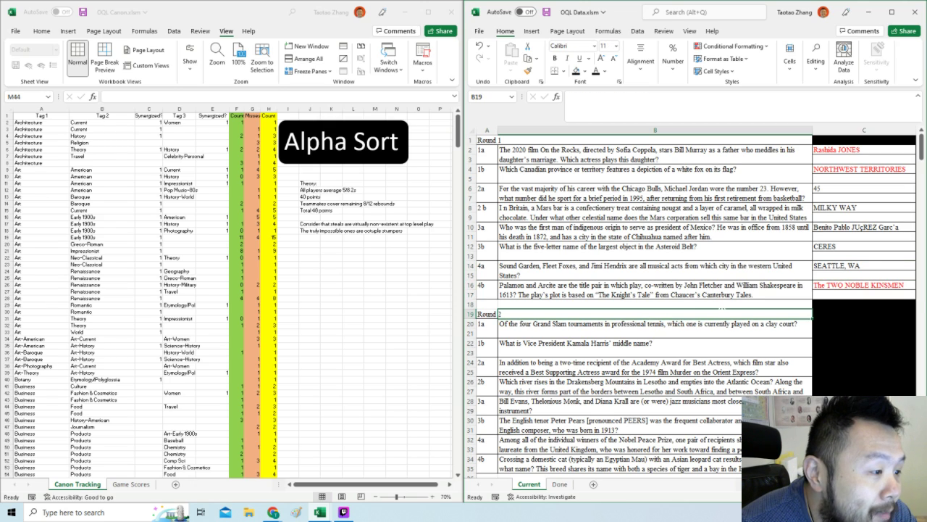
Uncover the answers to Round 2 questions 1a and 1b by clearing their black fill, and color only the 1b answer red.
left_click(825, 331)
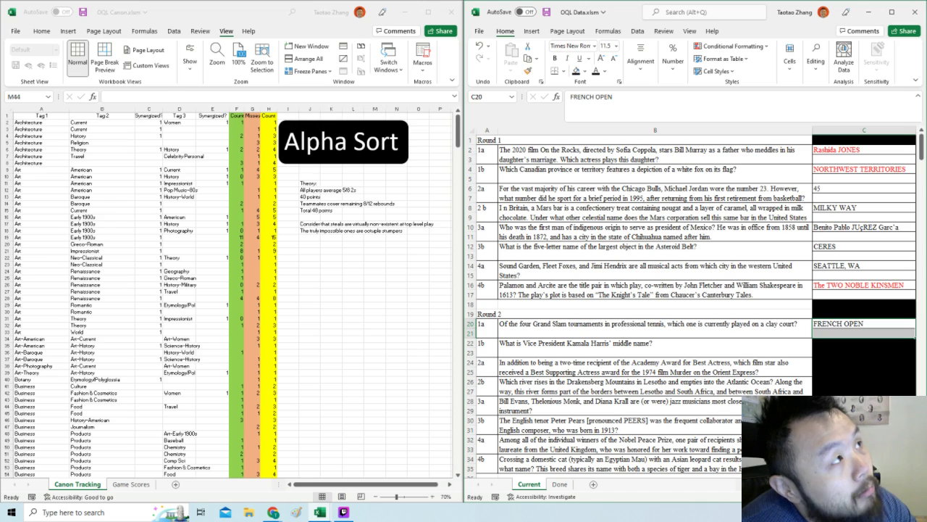
left_click_drag(822, 345, 822, 350)
key("ctrl+q")
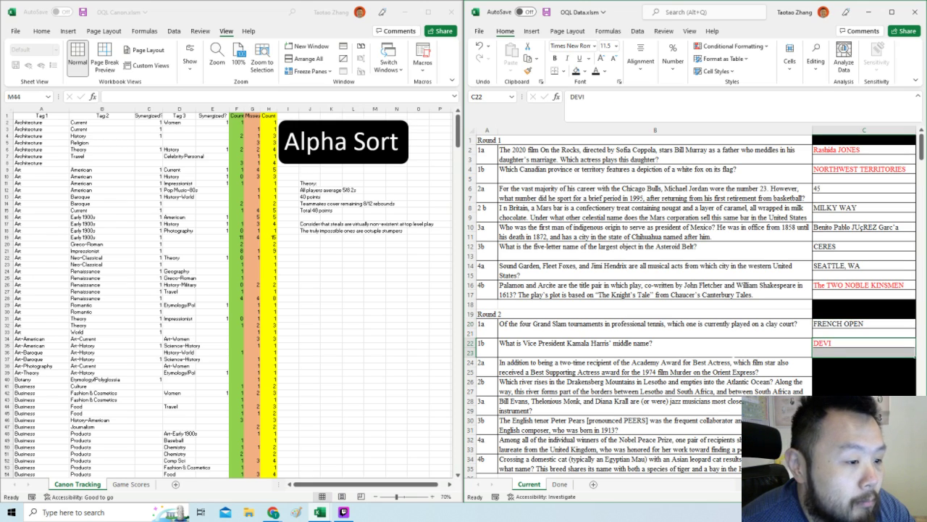
Clear the black fill over the answer to Round 2 question 2a and color the answer red.
left_click(733, 352)
scroll(733, 352, "down", 1)
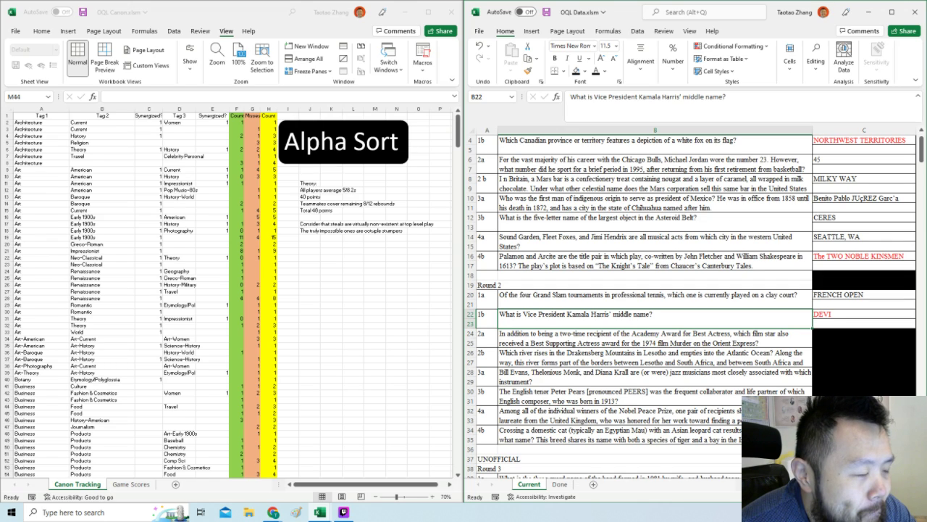
left_click(655, 338)
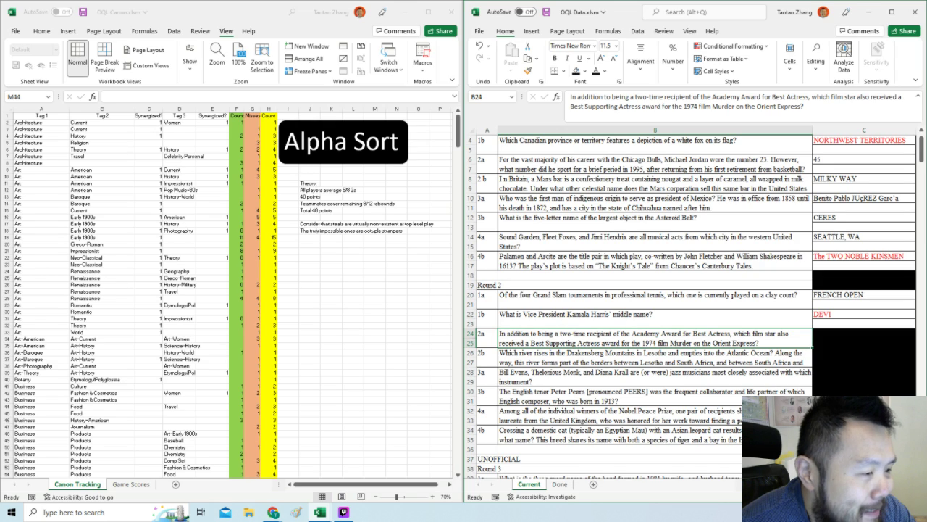
left_click(822, 338)
key("alt+h")
key("h")
key("n")
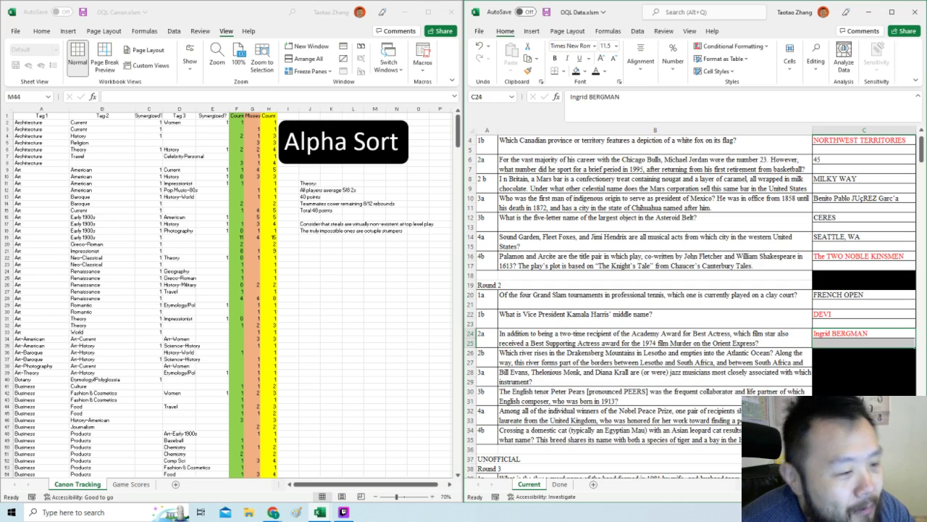
left_click(757, 334)
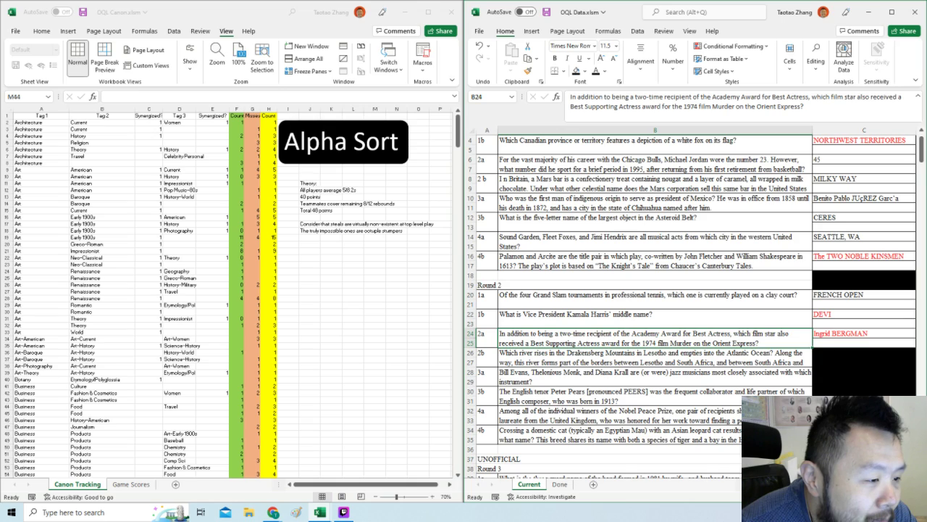
Clear the black fill over the answer to Round 2 question 2b, leaving its text black.
left_click(760, 355)
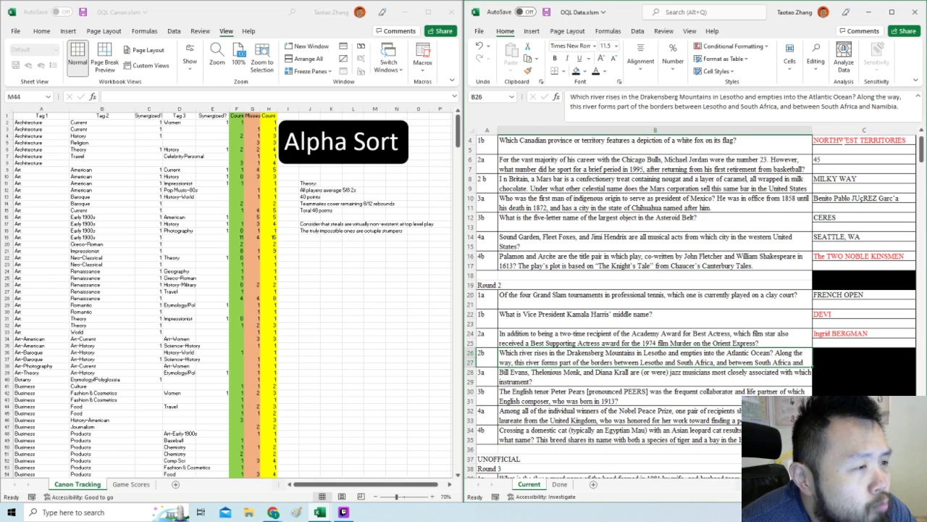
left_click(829, 357)
key("F4")
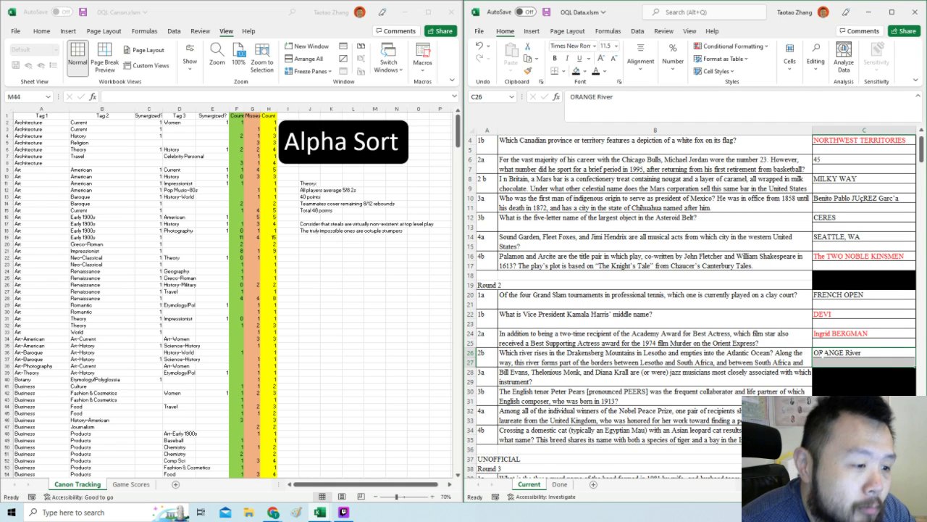
key("Up")
key("Left")
key("Down")
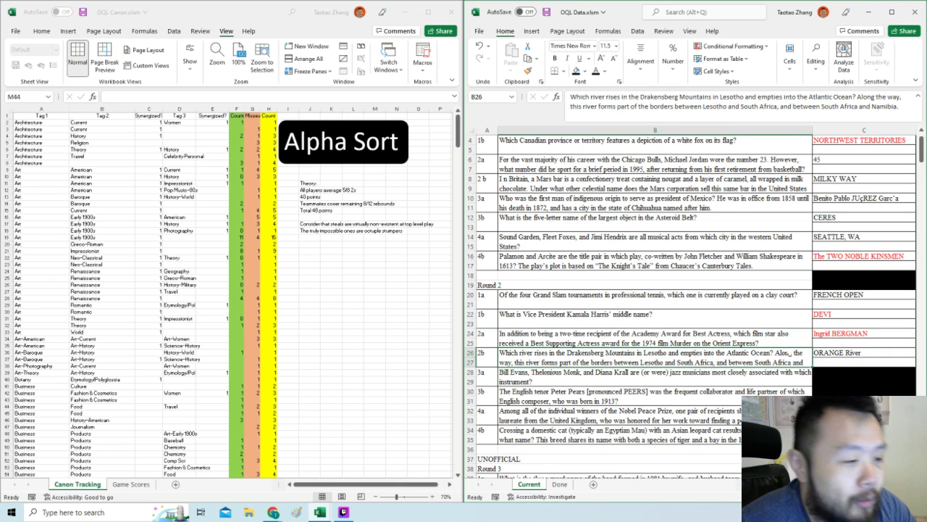
Clear the black fill over the answer to Round 2 question 3a, leaving its text black.
scroll(787, 354, "down", 1)
left_click(774, 344)
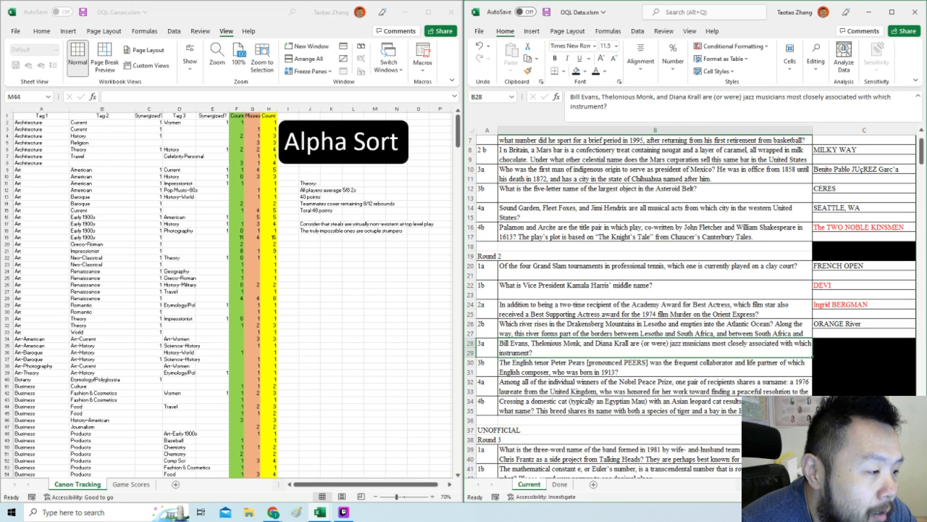
left_click_drag(833, 343, 833, 353)
key("F4")
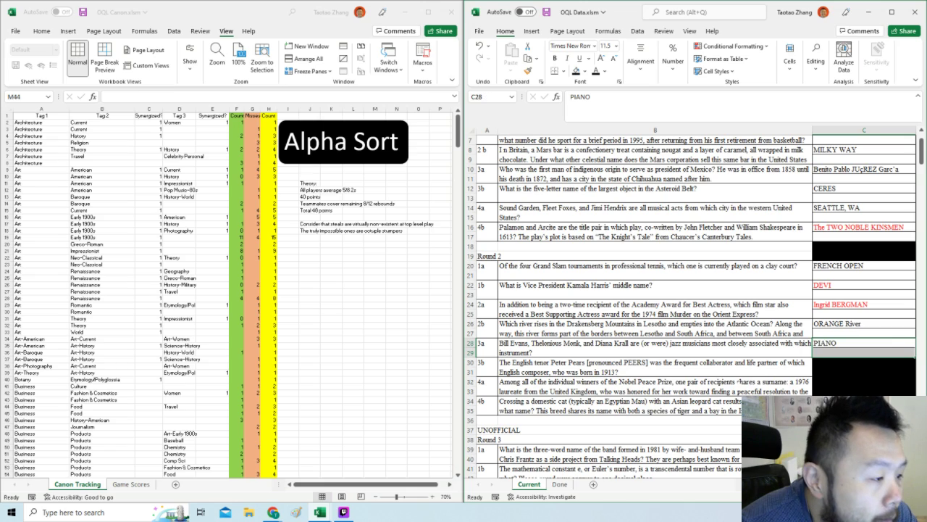
Clear the black fill over the answer to Round 2 question 3b and color the answer red.
left_click(678, 363)
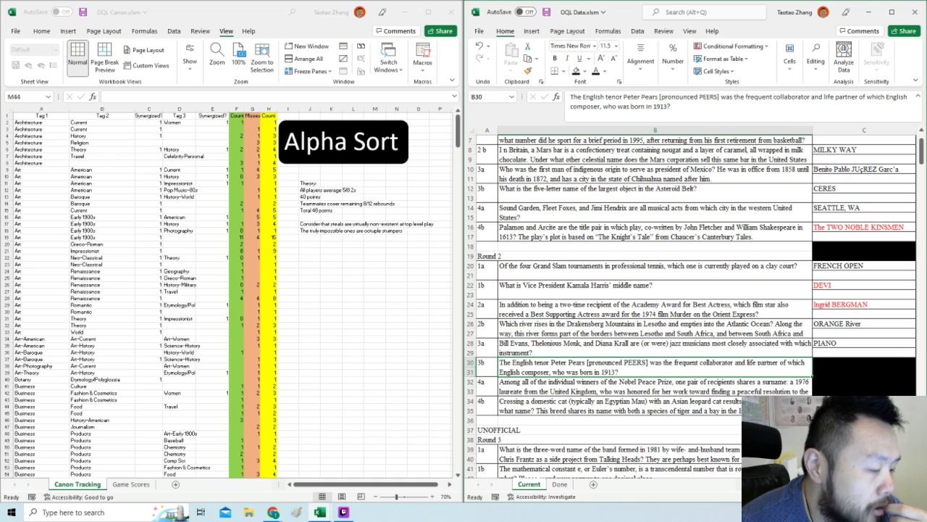
left_click_drag(822, 365, 822, 368)
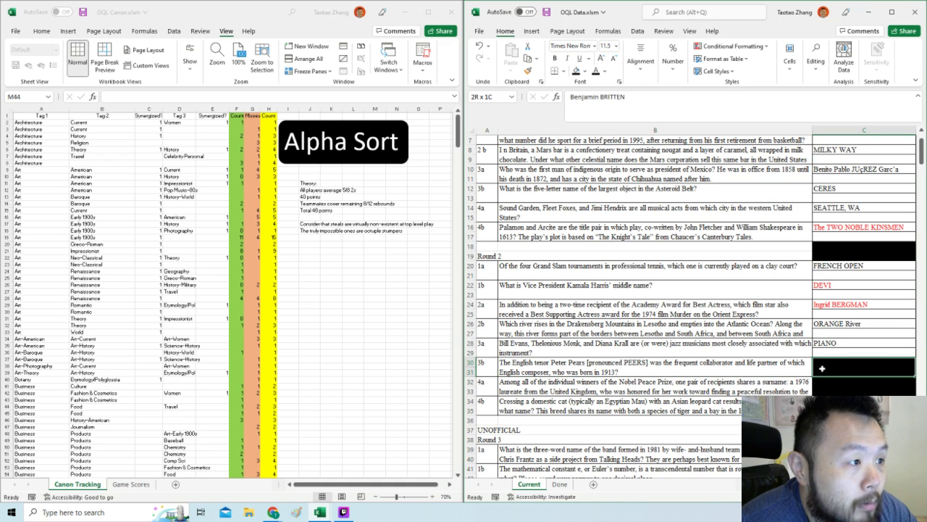
key("ctrl+q")
key("ctrl+r")
left_click(774, 363)
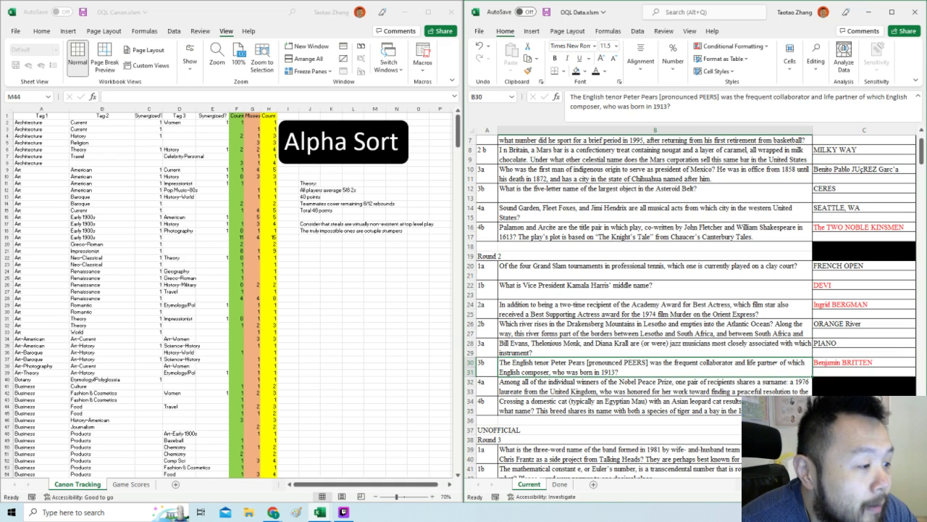
Enlarge the formula bar to read the full text of Round 2 question 4a, and restore its original height.
scroll(753, 352, "down", 1)
left_click(754, 353)
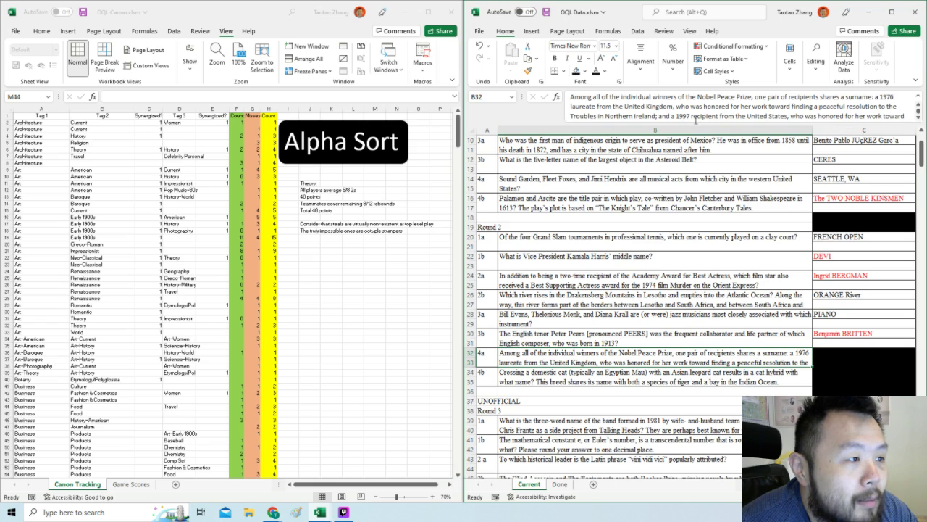
left_click_drag(678, 129, 677, 148)
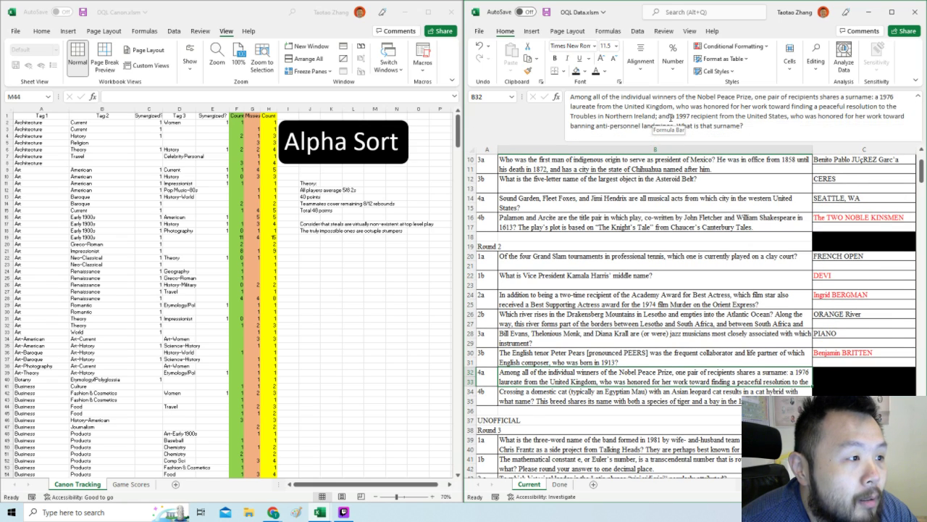
left_click(671, 117)
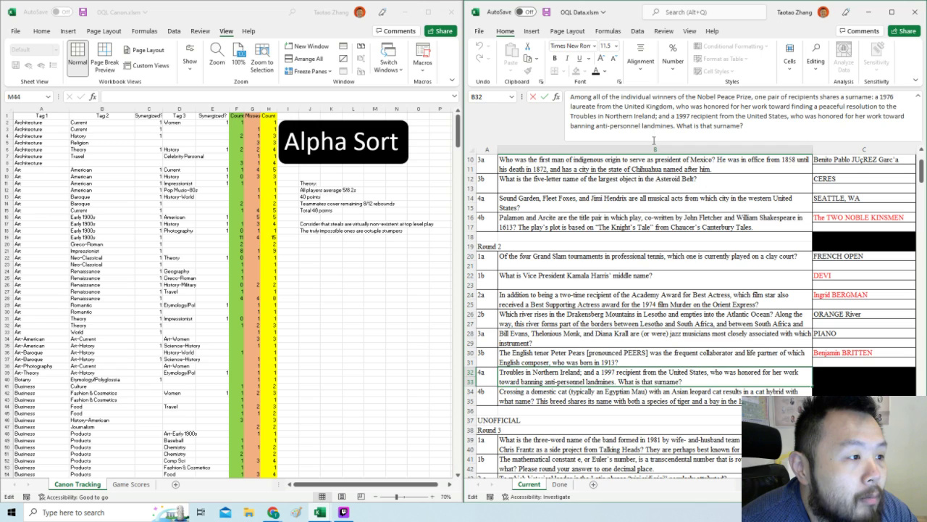
left_click_drag(651, 139, 645, 124)
key("Return")
key("Up")
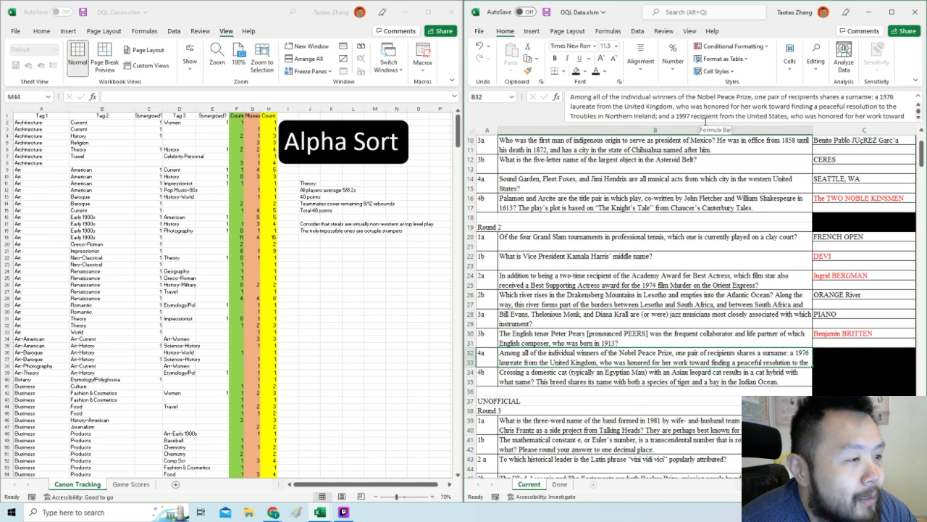
Clear the black fill over the answer to Round 2 question 4a and color the answer red.
left_click(835, 351)
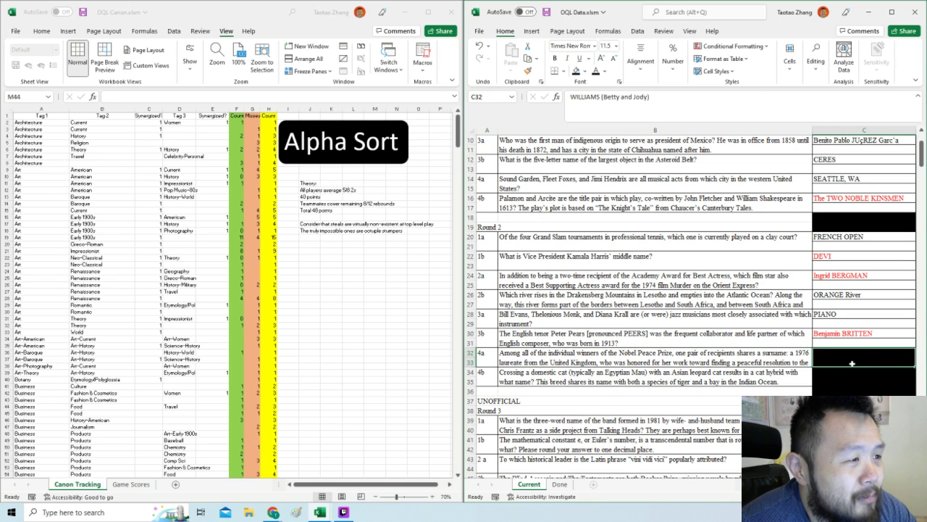
key("ctrl+r")
left_click(730, 398)
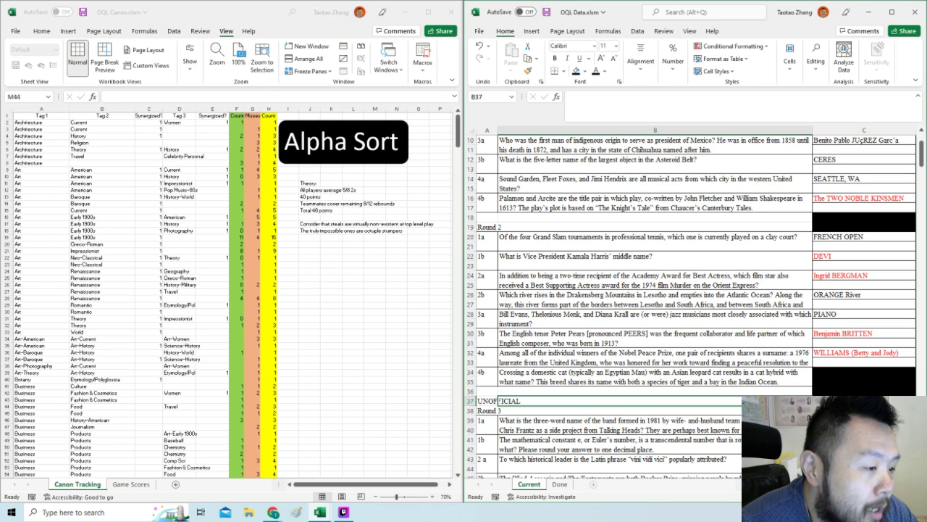
left_click(655, 390)
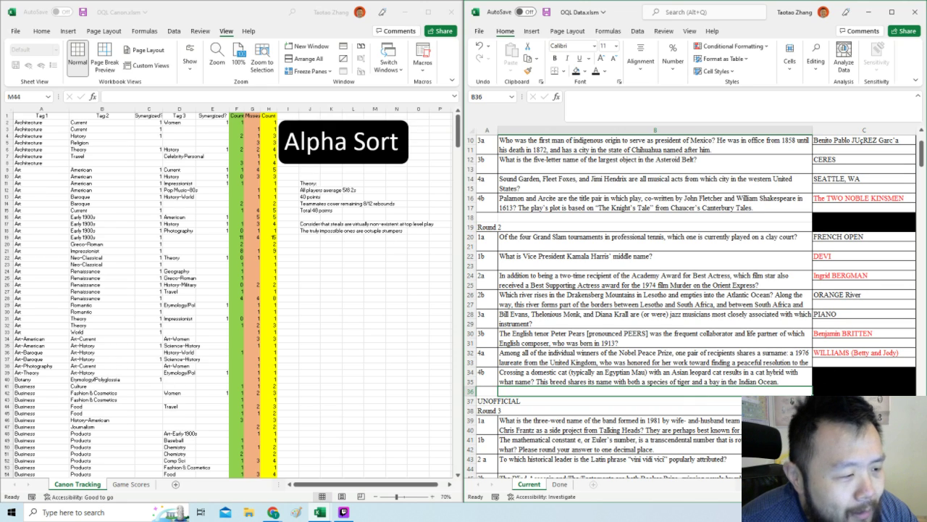
Clear the black fill over the answer to Round 2 question 4b, leaving its text black.
left_click(826, 375)
key("alt+h")
key("h")
key("n")
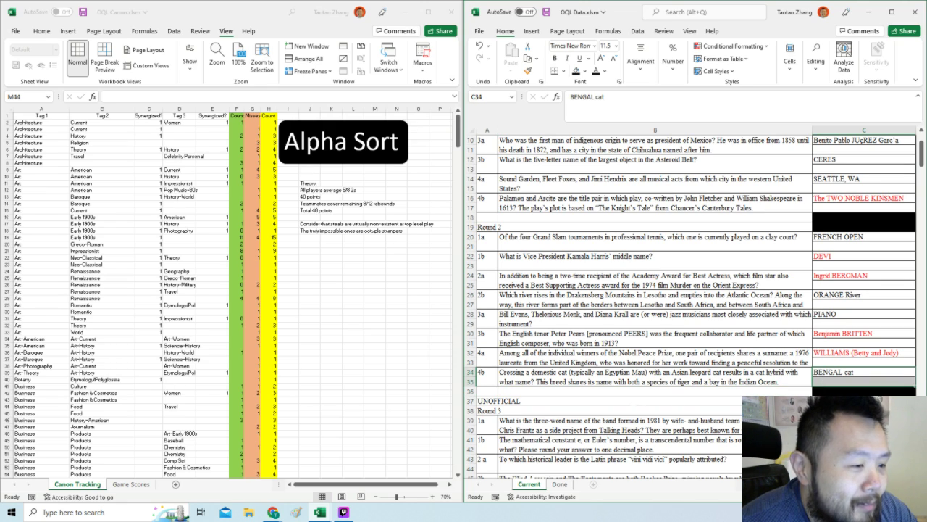
left_click(737, 400)
left_click(737, 391)
Delete the UNOFFICIAL row directly above the Round 3 heading.
scroll(737, 391, "down", 3)
scroll(738, 392, "down", 2)
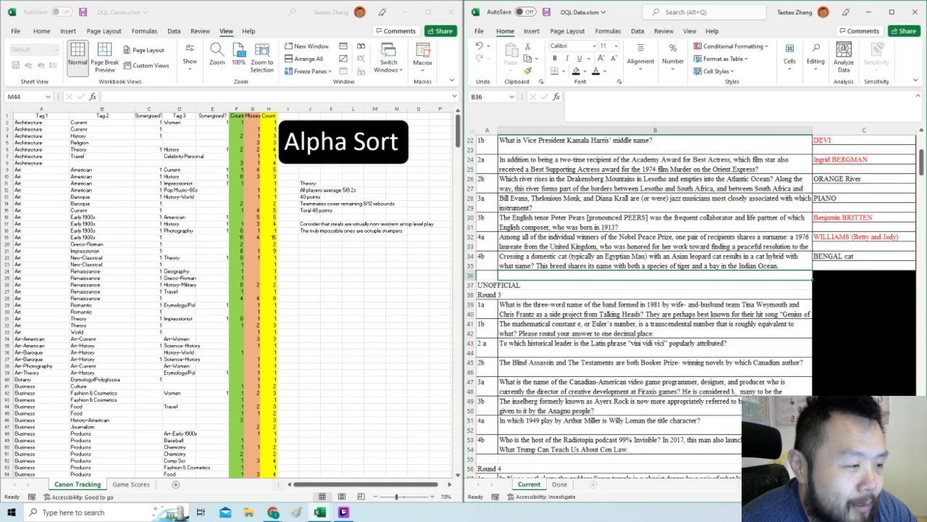
left_click(580, 256)
left_click(469, 255)
right_click(469, 256)
left_click(505, 349)
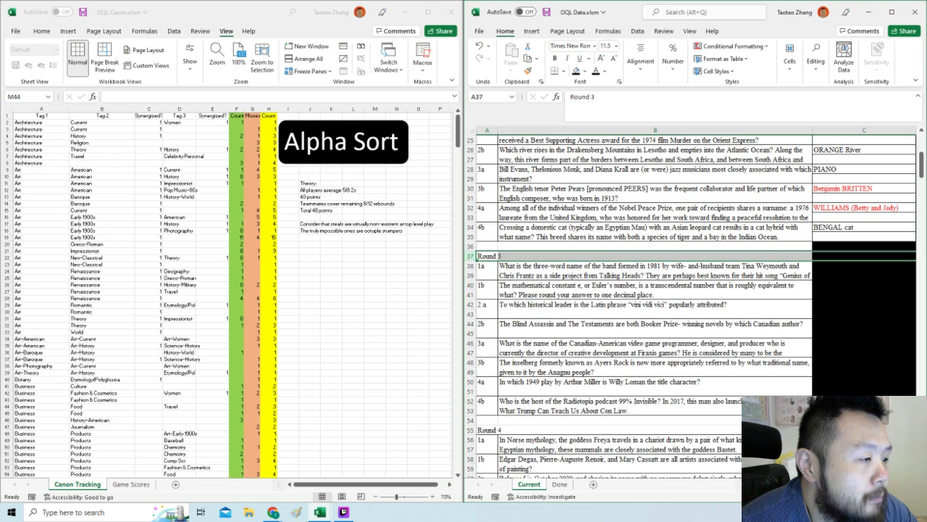
Read Round 3 question 1a, clear the black fill over its answer and color the answer red.
left_click(681, 270)
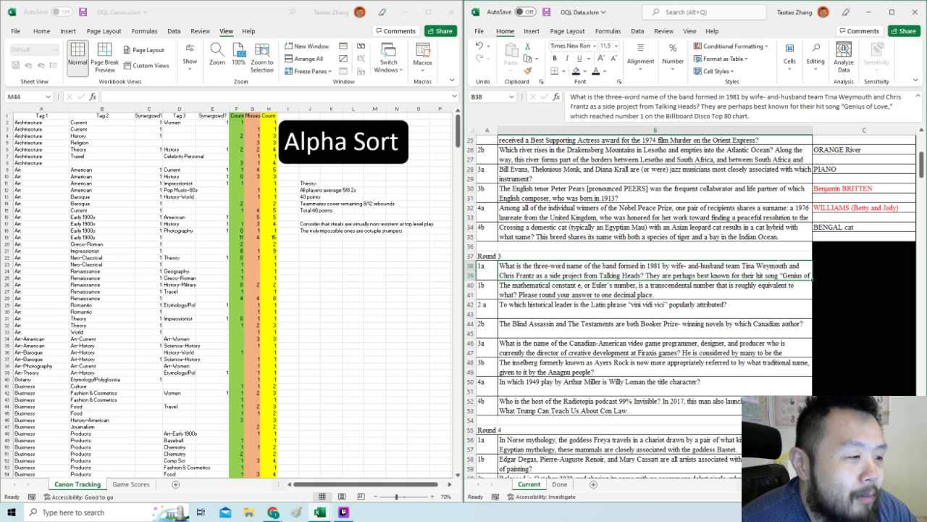
left_click(831, 275)
key("ctrl+q")
key("ctrl+w")
Read Round 3 question 1b and clear the black fill over its answer, leaving the text black.
left_click(783, 307)
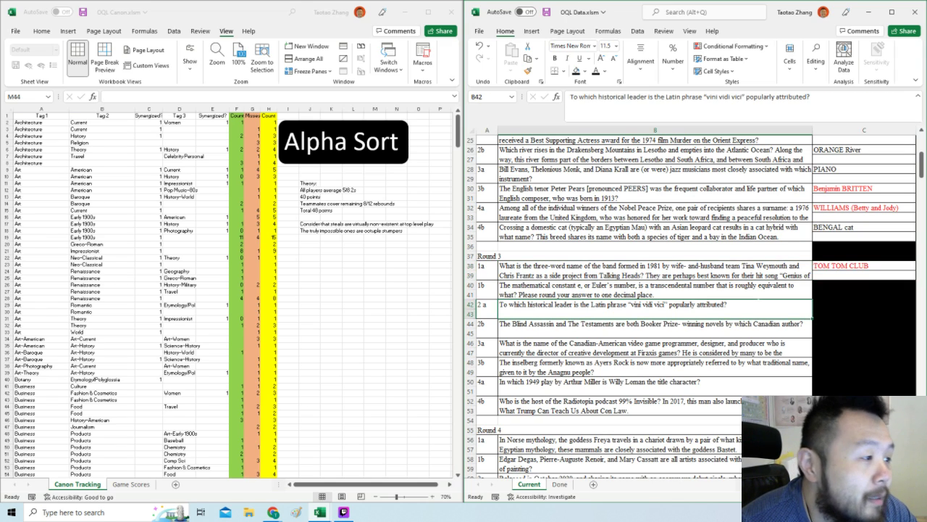
left_click(783, 290)
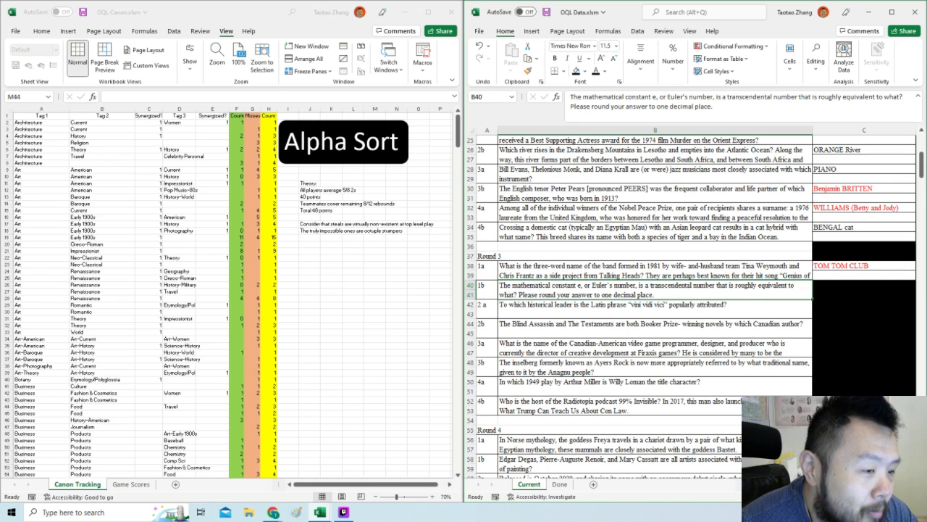
left_click(832, 289)
key("alt+h")
key("h")
key("n")
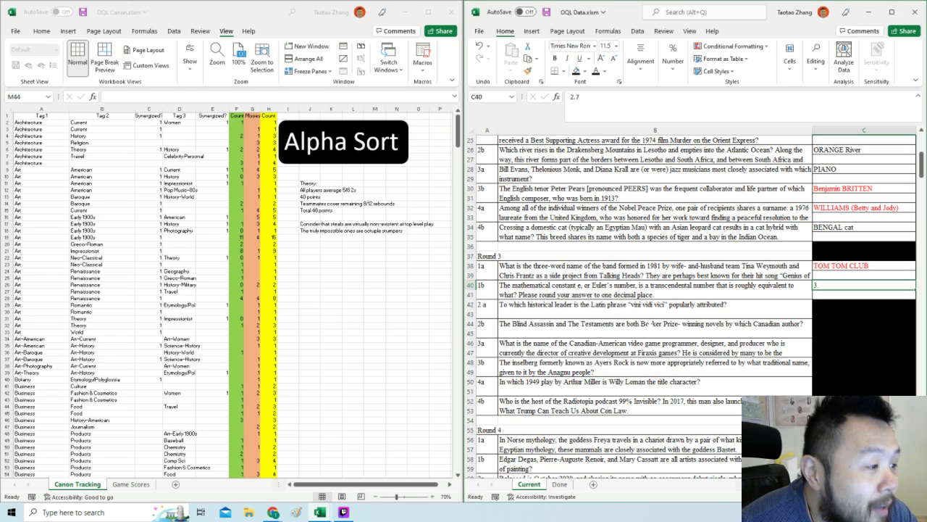
Clear the black fill over the answers to Round 3 questions 2a and 2b, leaving their text black.
left_click(667, 316)
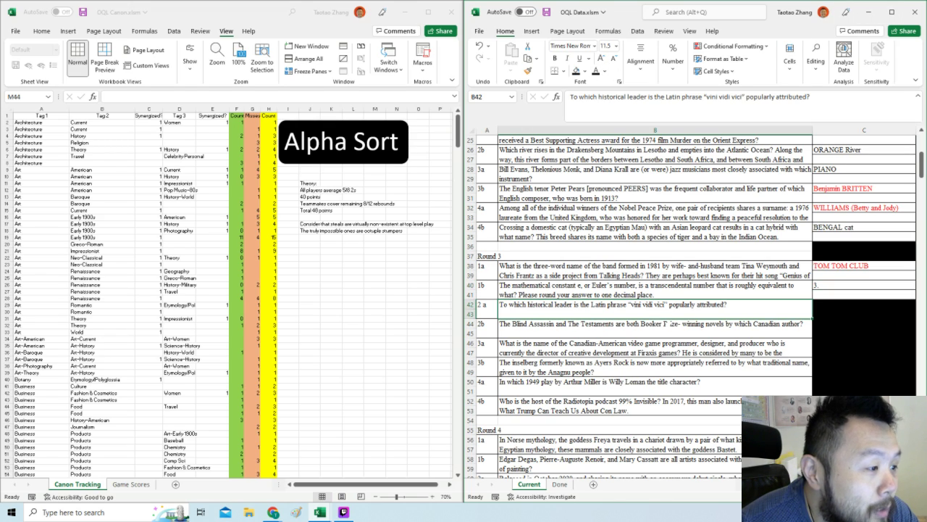
left_click(821, 312)
key("F4")
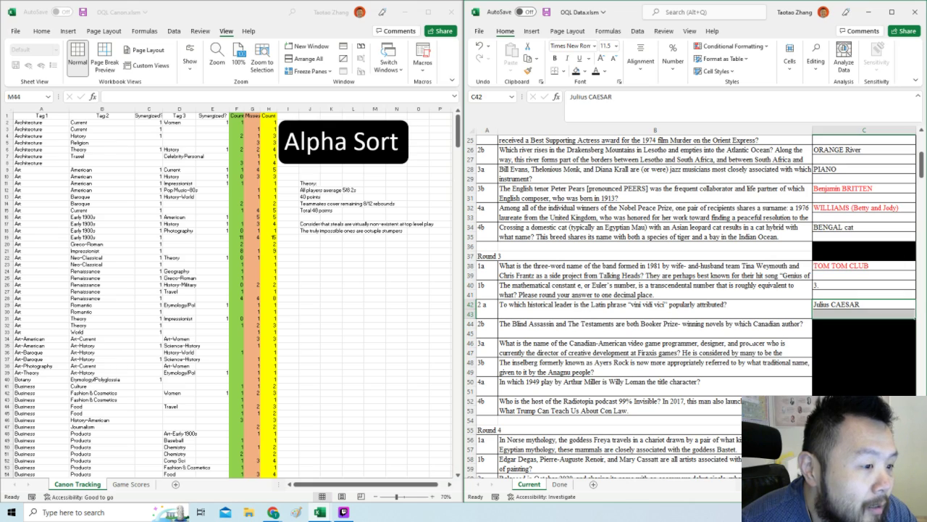
left_click(680, 330)
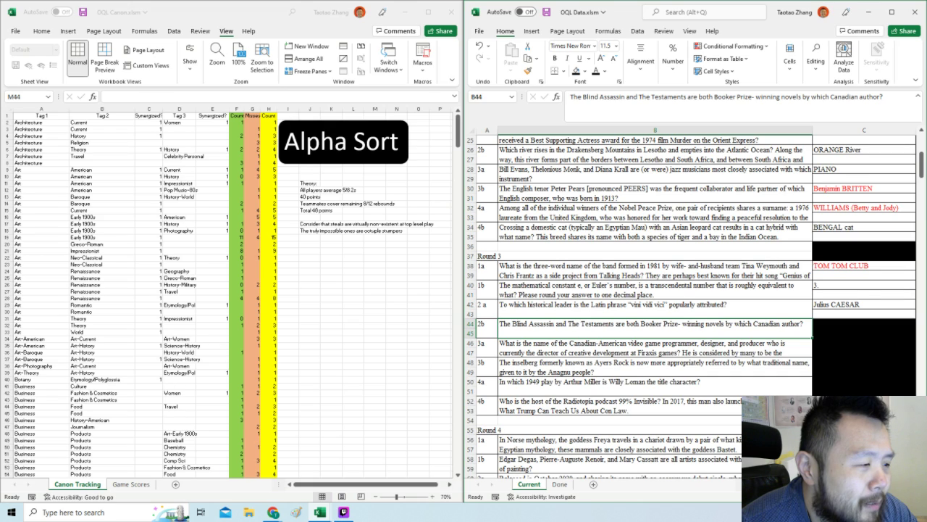
left_click_drag(824, 328, 826, 334)
key("F4")
left_click(655, 328)
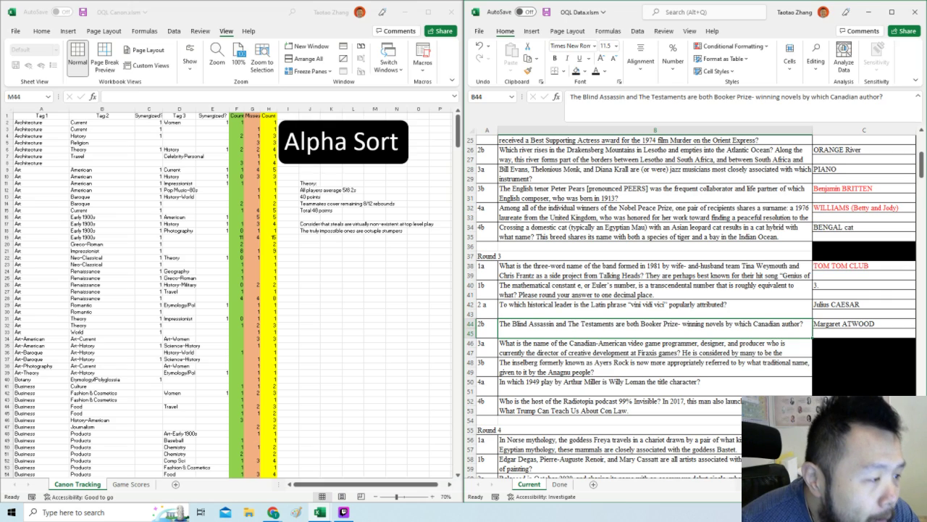
Clear the black fill over the answers to Round 3 questions 3a and 3b, leaving their text black.
left_click(655, 347)
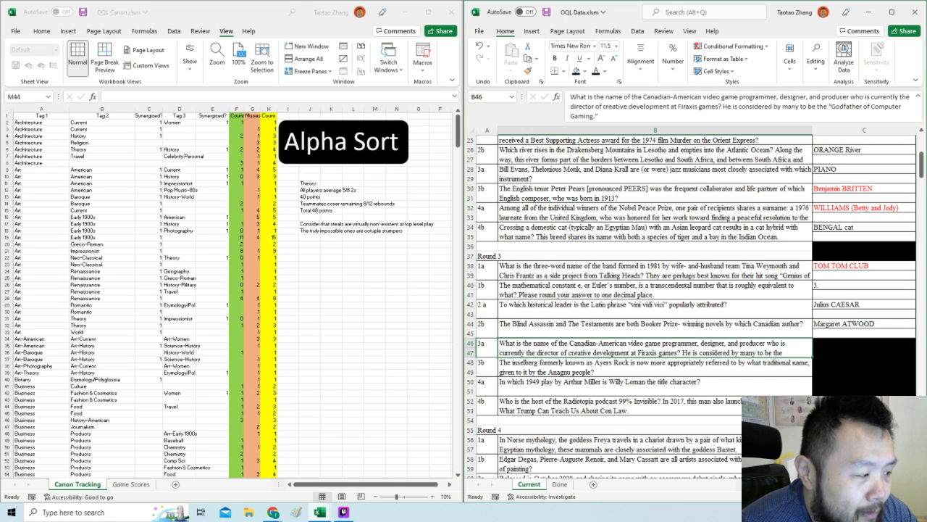
left_click(846, 344)
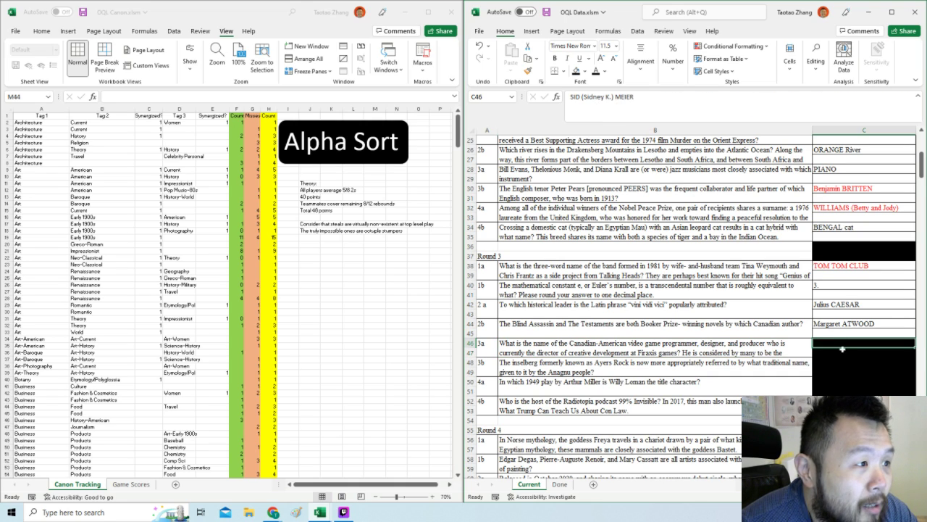
left_click(777, 353)
left_click(748, 381)
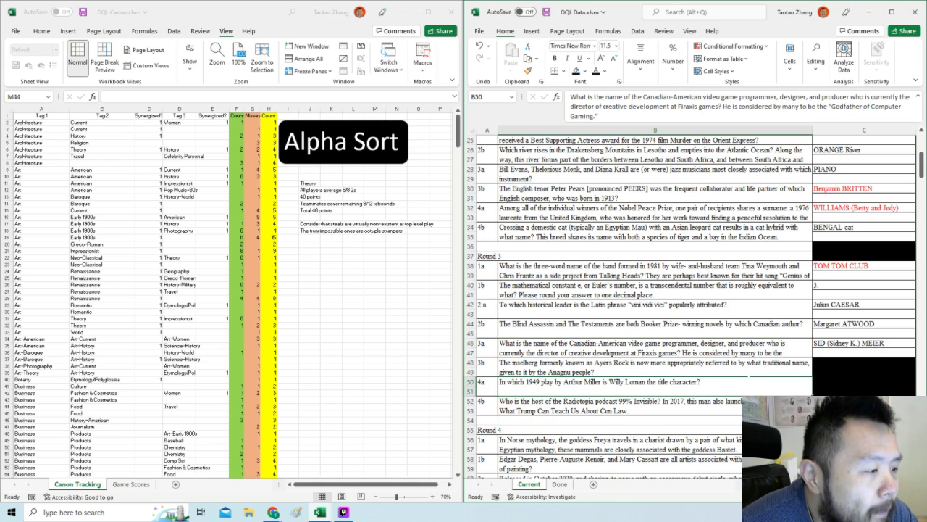
left_click(732, 362)
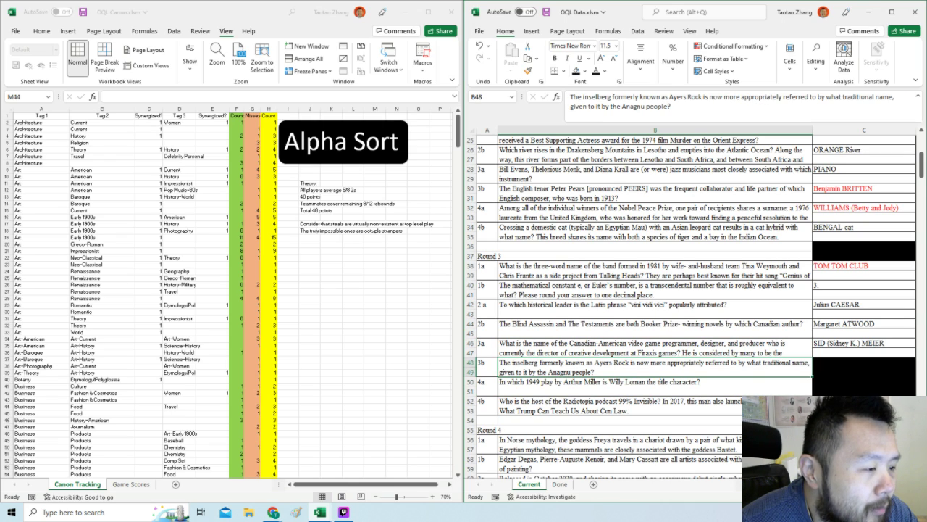
left_click_drag(827, 363, 825, 372)
key("F4")
Clear the black fill over the answer to Round 3 question 4a, leaving its text black.
left_click(771, 381)
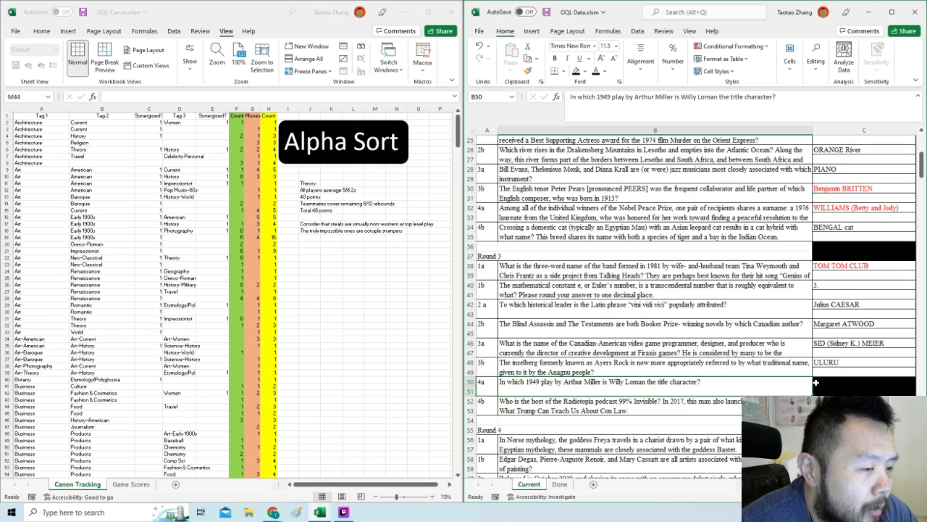
left_click(825, 381)
left_click(771, 381)
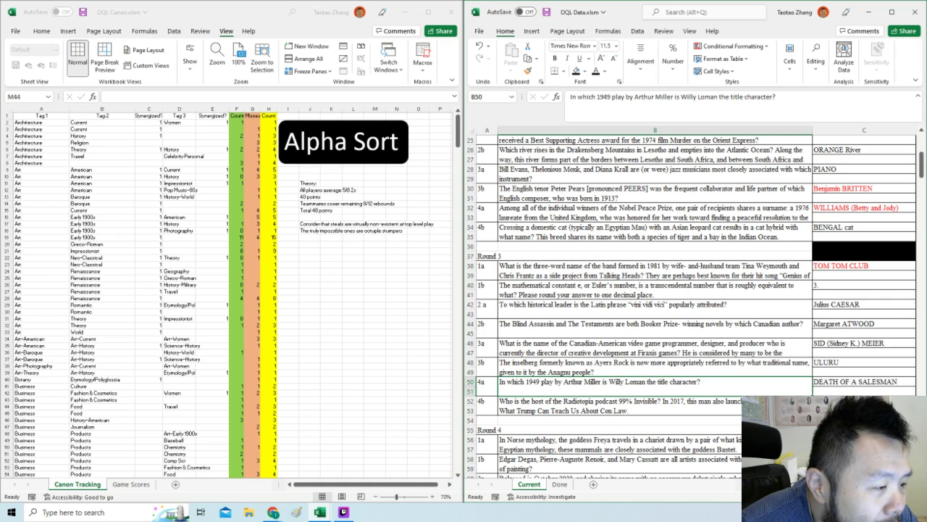
Clear the black fill over the answer to Round 3 question 4b and color the answer red.
left_click(771, 420)
scroll(771, 420, "down", 1)
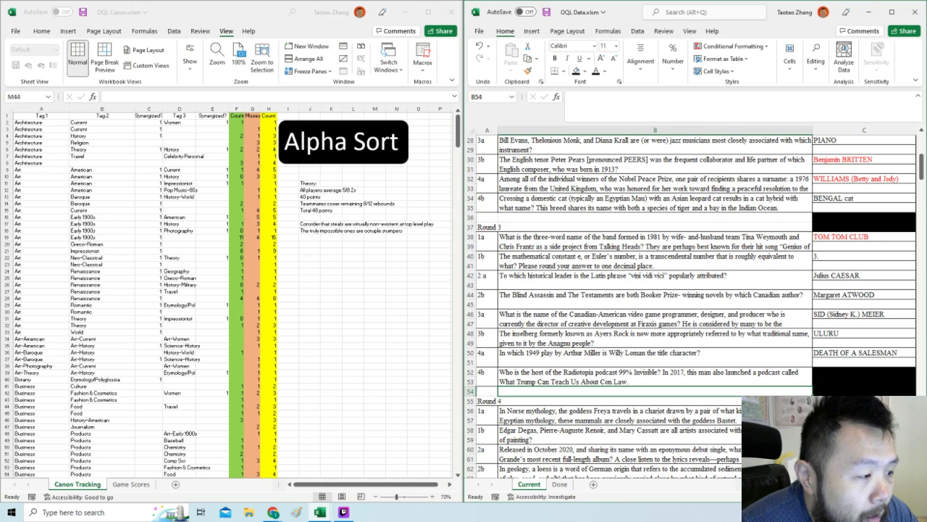
left_click(827, 372)
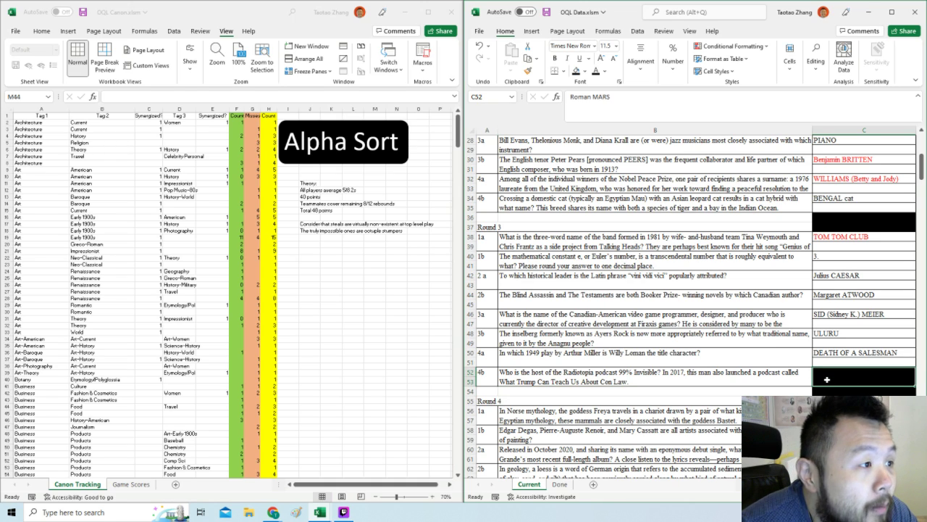
key("ctrl+r")
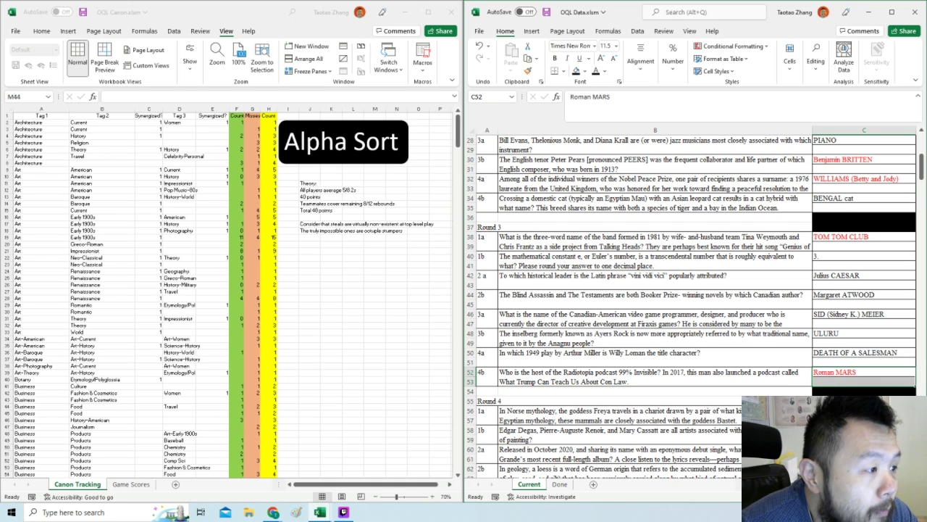
Read Round 4 question 1a, clear the black fill over its answer and color the answer red.
scroll(690, 306, "down", 4)
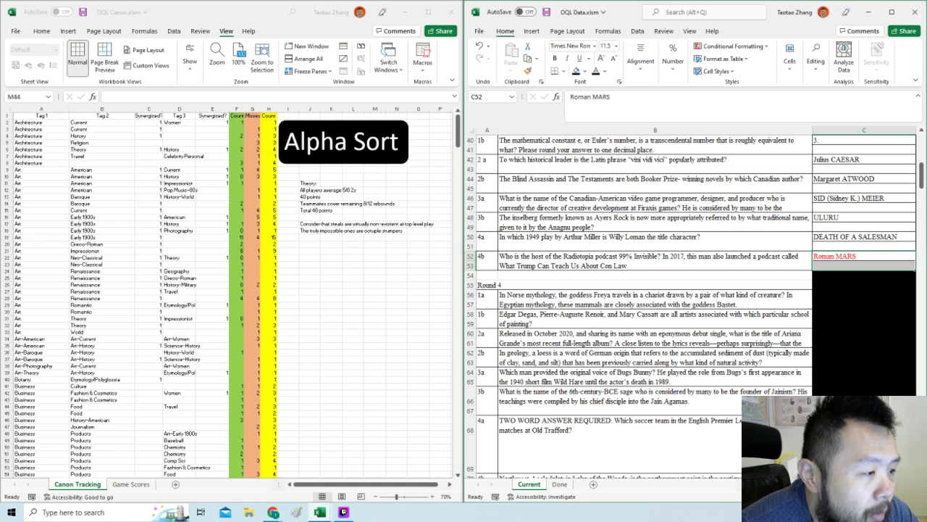
left_click(654, 299)
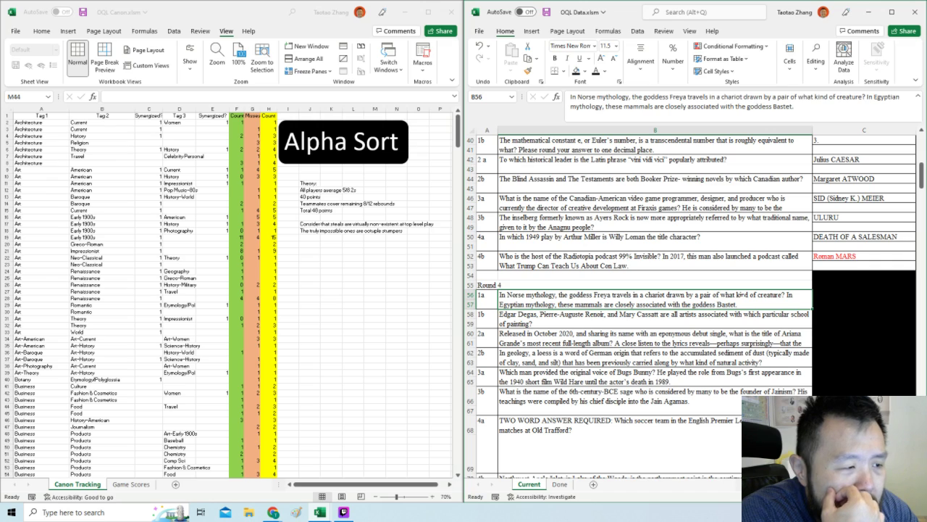
left_click(839, 296)
left_click_drag(836, 305, 831, 291)
key("ctrl+y")
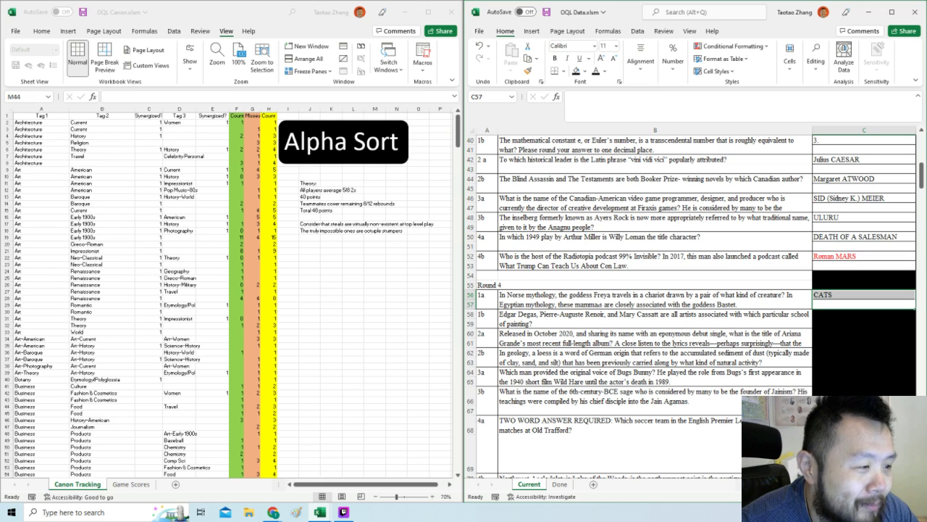
key("ctrl+r")
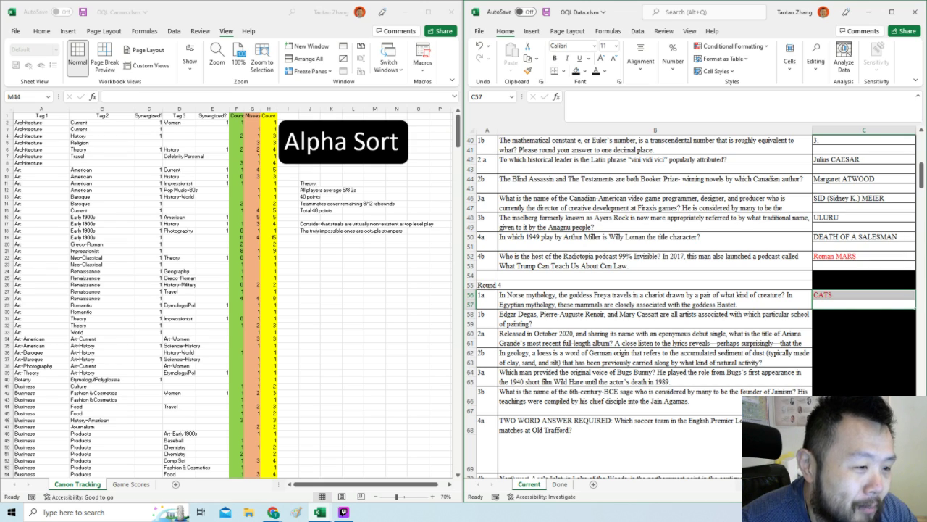
Clear the black fill over the answer to Round 4 question 1b, leaving its text black.
left_click(655, 299)
left_click(626, 324)
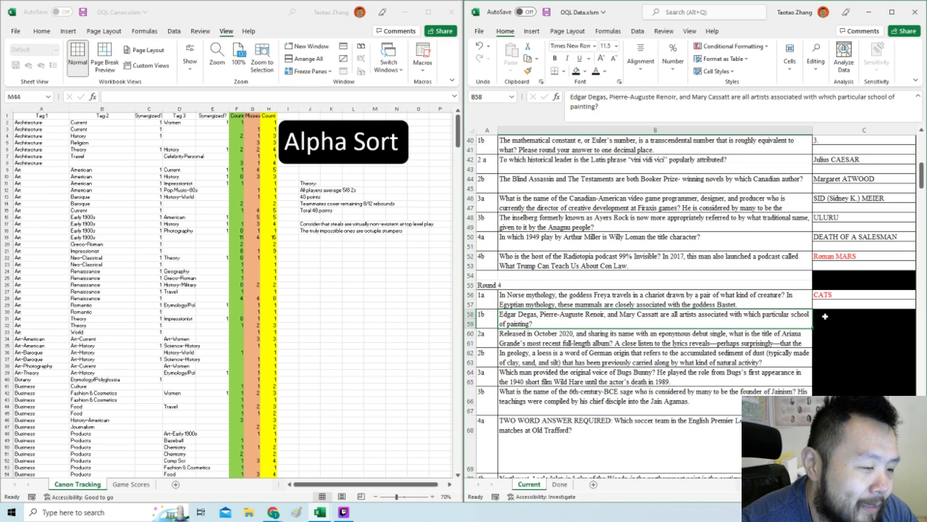
left_click_drag(822, 316, 824, 327)
key("ctrl+w")
Read Round 4 question 2a, clear the black fill over its answer and color the answer red.
left_click(645, 338)
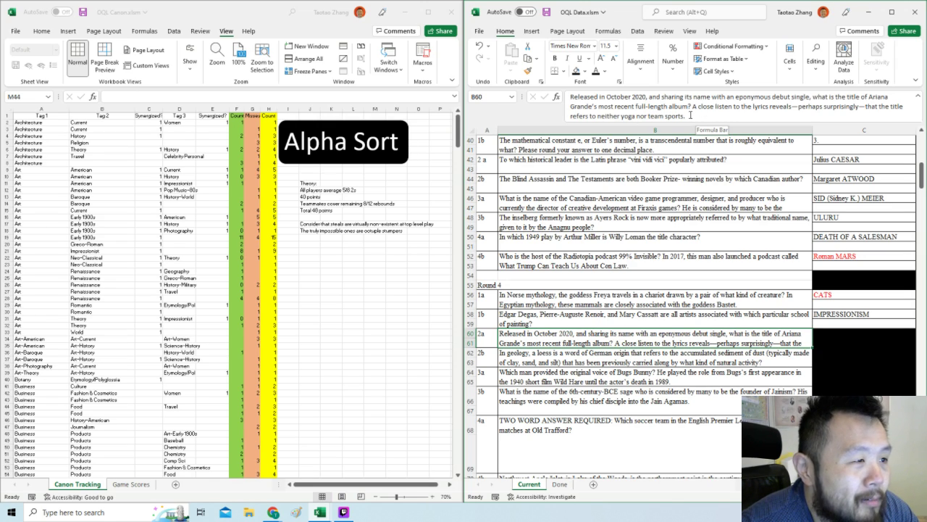
left_click(828, 338)
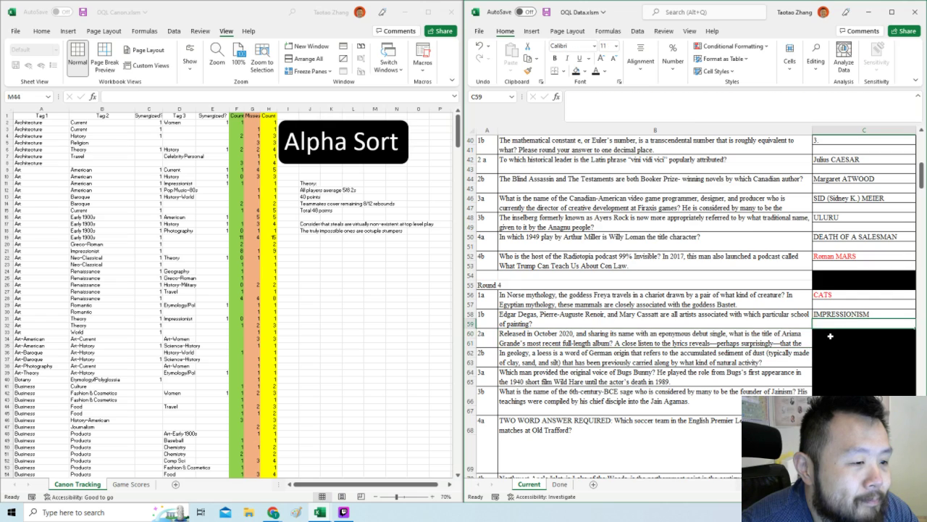
key("ctrl+q")
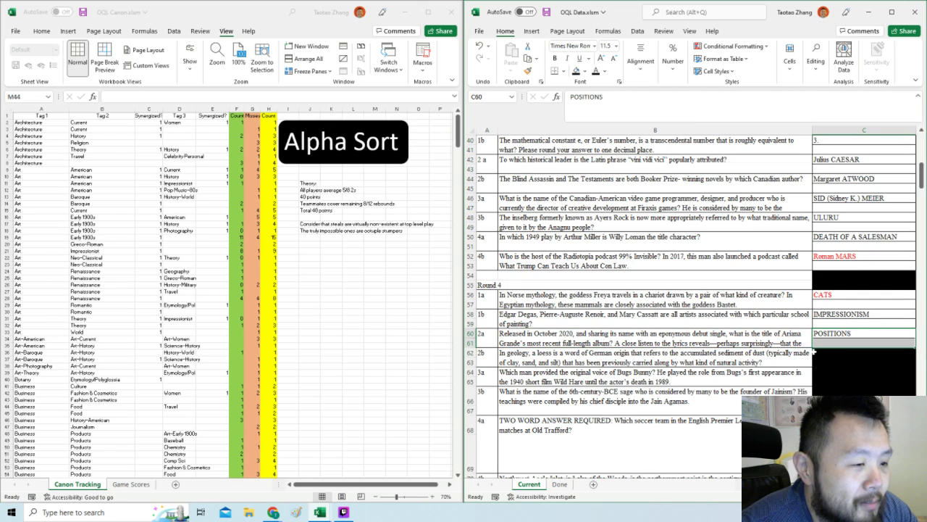
key("ctrl+r")
Clear the black fill over the answer to Round 4 question 2b and color the answer red.
left_click(740, 354)
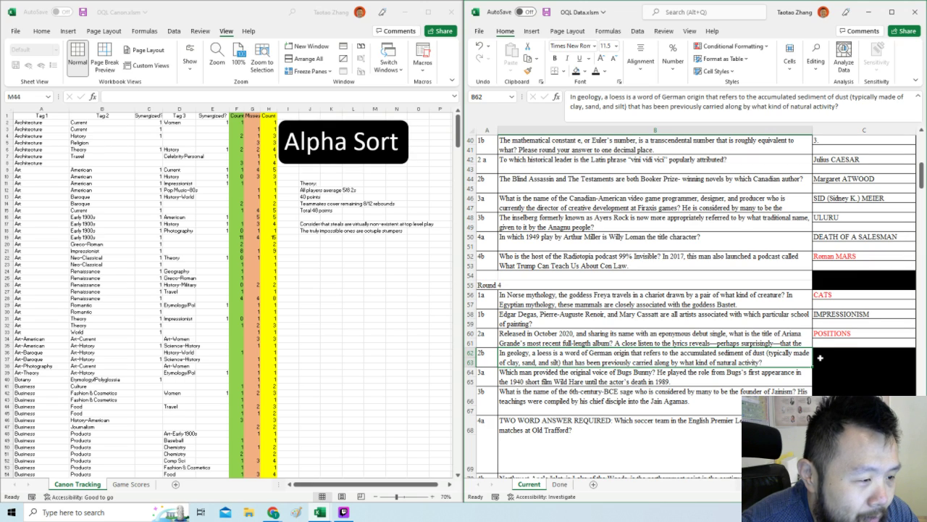
left_click_drag(823, 354, 822, 361)
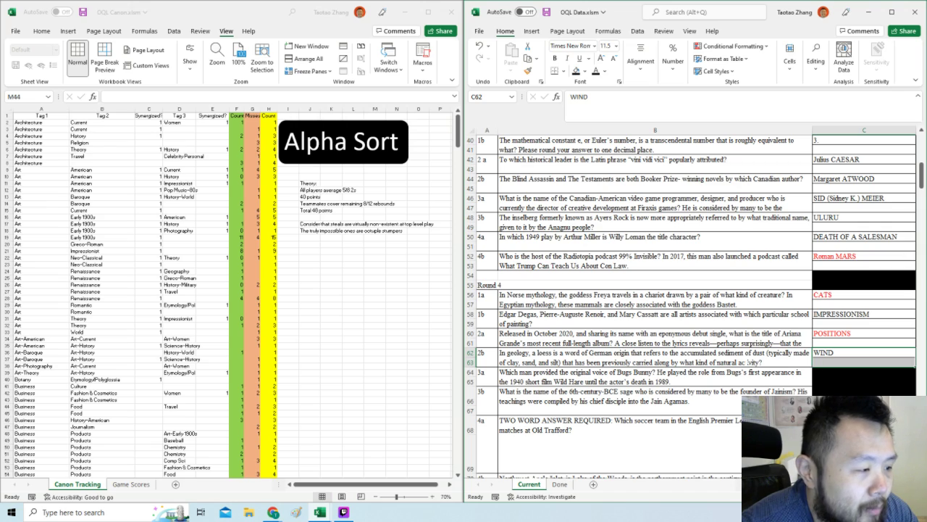
left_click(736, 362)
Clear the black fill over the answer to Round 4 question 3a, leaving its text black.
left_click(736, 377)
scroll(691, 307, "down", 1)
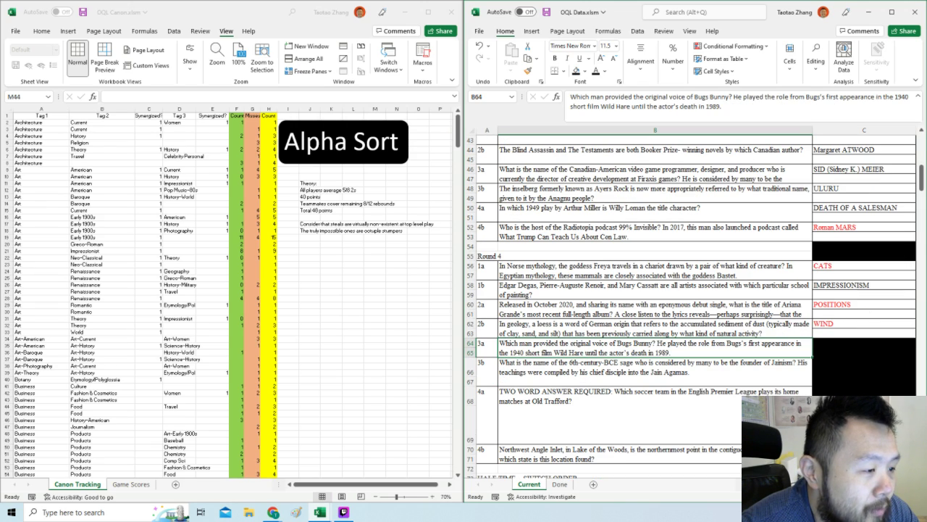
left_click(819, 349)
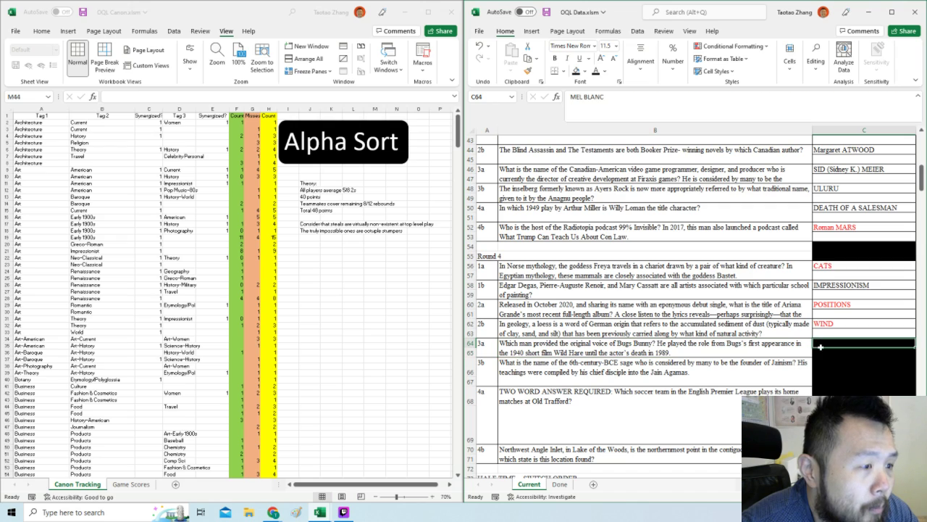
key("ctrl+y")
Read Round 4 question 3b, clear the black fill over its answer and select the answer cell.
left_click(750, 366)
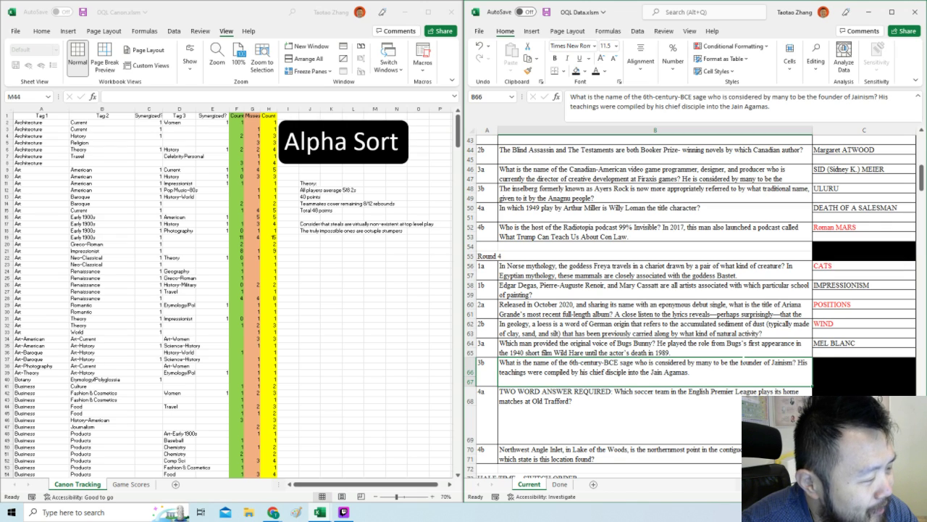
left_click_drag(826, 364, 823, 385)
key("F4")
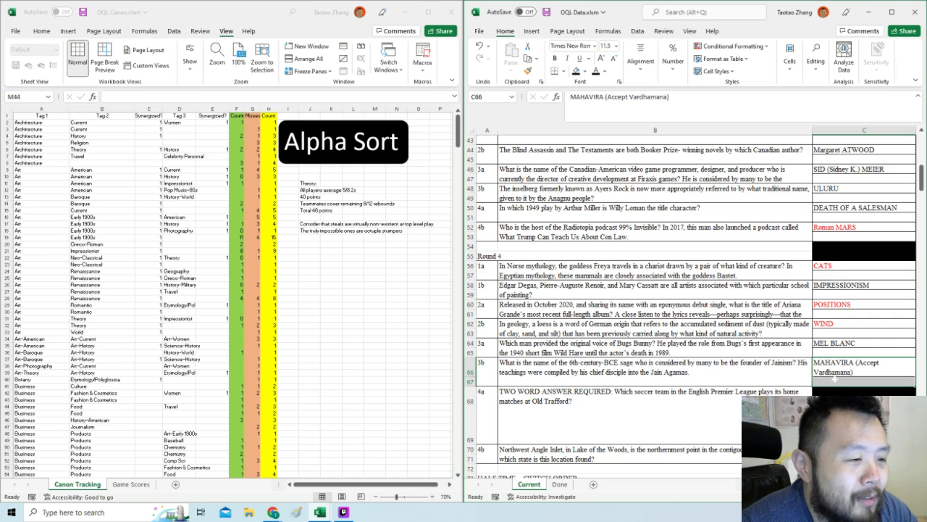
left_click(824, 371)
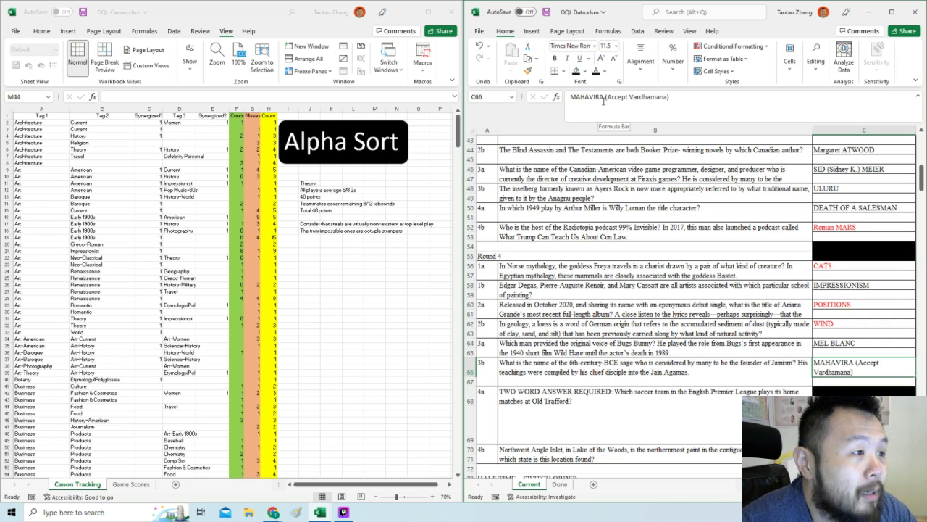
Color the answer to Round 4 question 3b red.
left_click(596, 71)
left_click(650, 348)
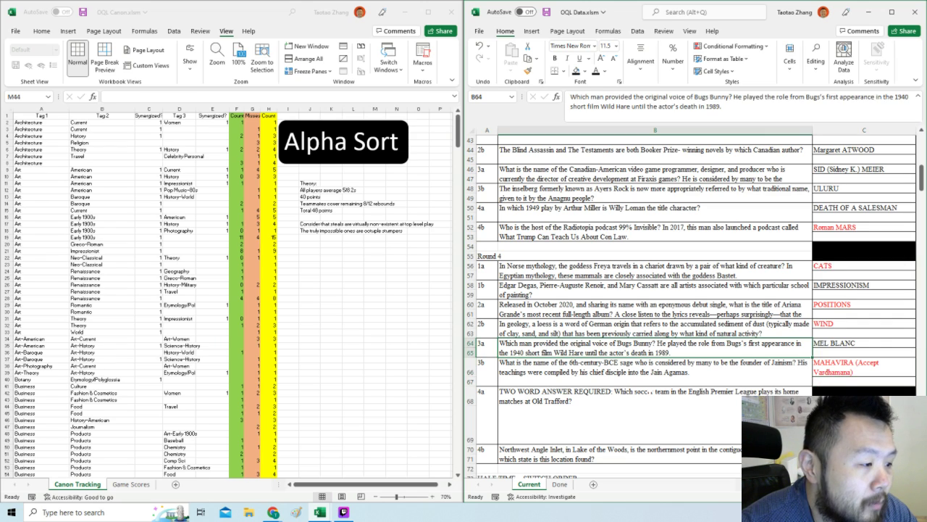
scroll(652, 304, "down", 1)
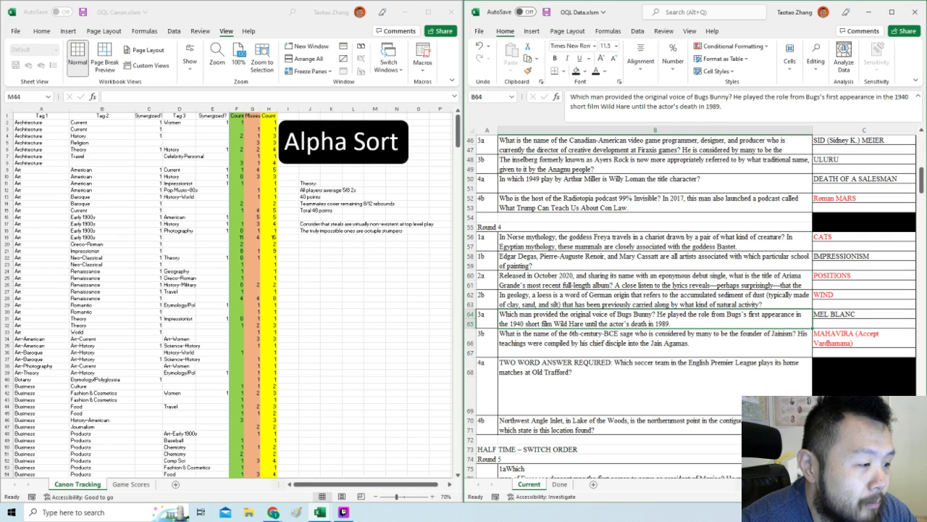
Clear the black fill over the answer to Round 4 question 4a and the cell below it, and delete the note in that lower cell.
left_click(833, 368)
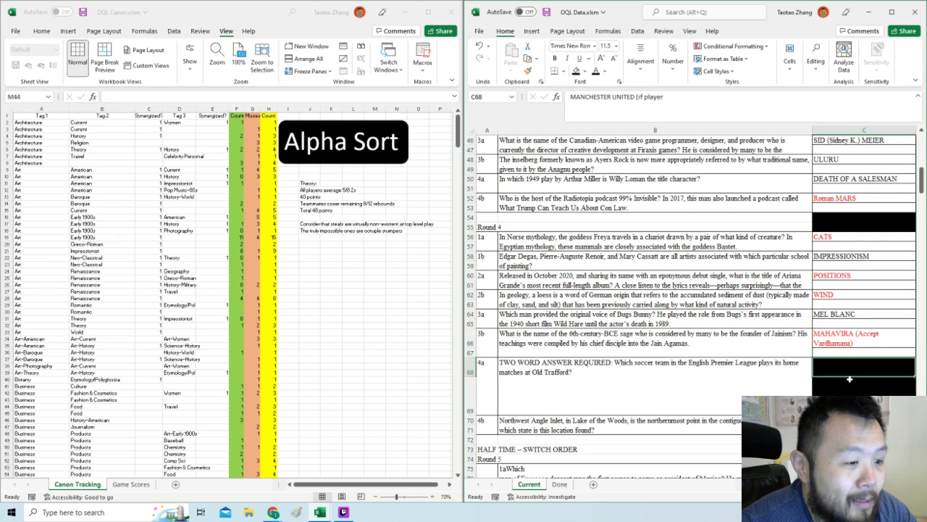
left_click(827, 382)
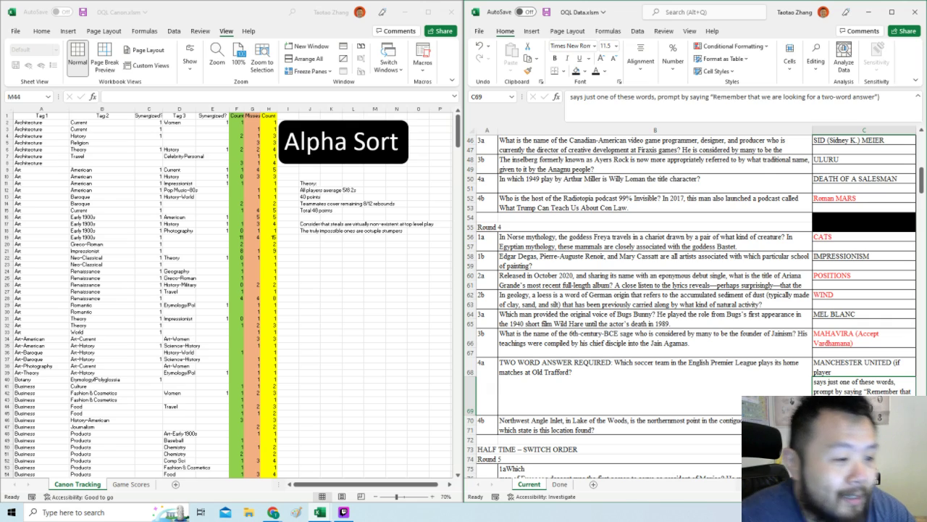
key("Delete")
Remove the trailing "(if player" from the Round 4 question 4a answer, leaving only MANCHESTER UNITED.
left_click(830, 371)
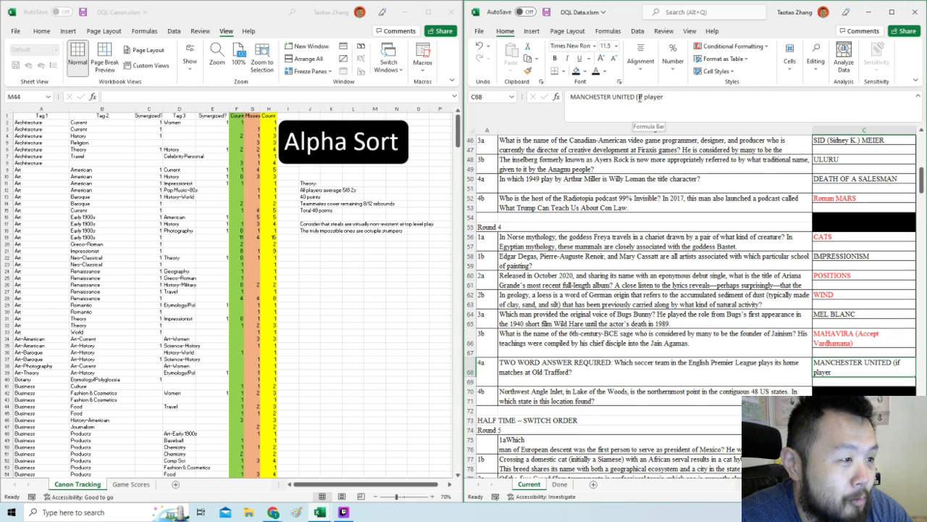
left_click_drag(638, 100, 761, 113)
key("BackSpace")
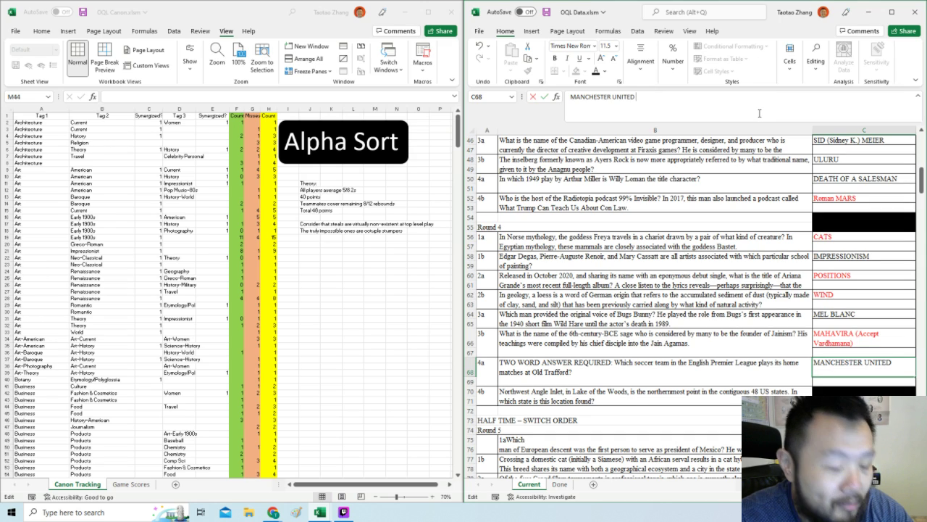
key("Return")
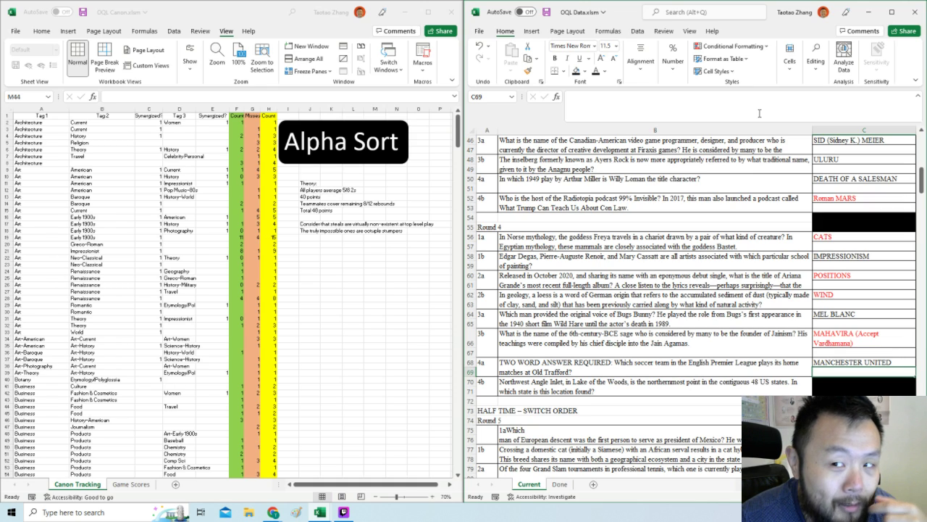
Read Round 4 question 4b and clear the black fill over its answer, leaving the text black.
left_click(704, 362)
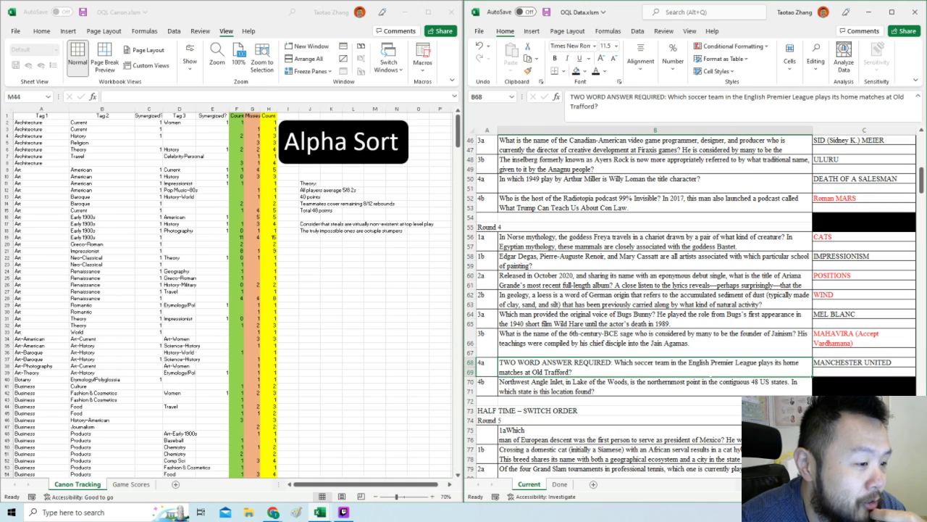
left_click(670, 400)
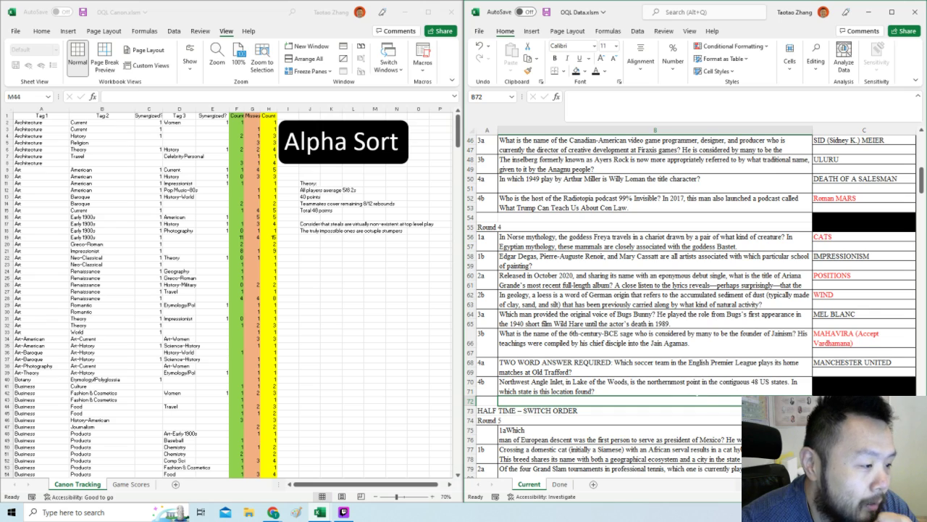
left_click(828, 384)
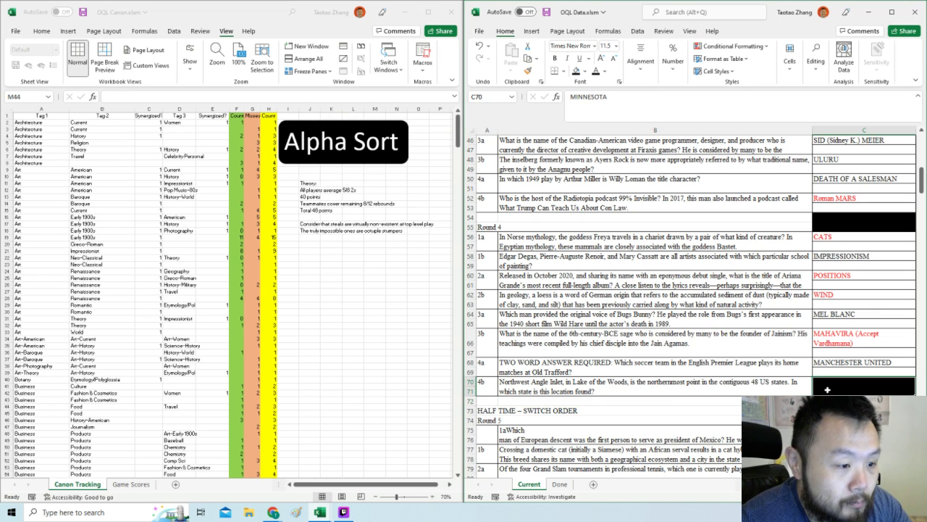
left_click(620, 400)
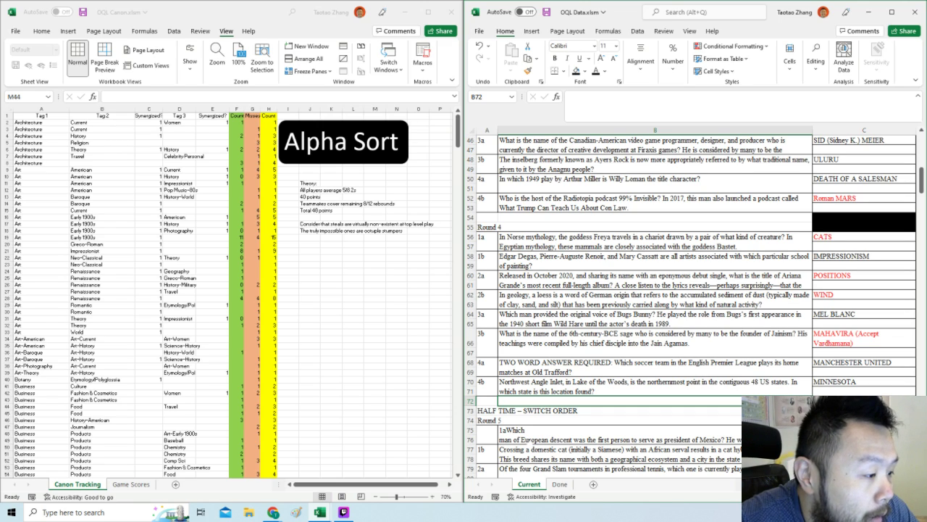
Take the "1a" label out of the first Round 5 question's text and enter 1a in the number cell beside it.
left_click(530, 440)
left_click_drag(578, 97, 508, 100)
key("ctrl+x")
key("Return")
left_click(486, 434)
key("ctrl+v")
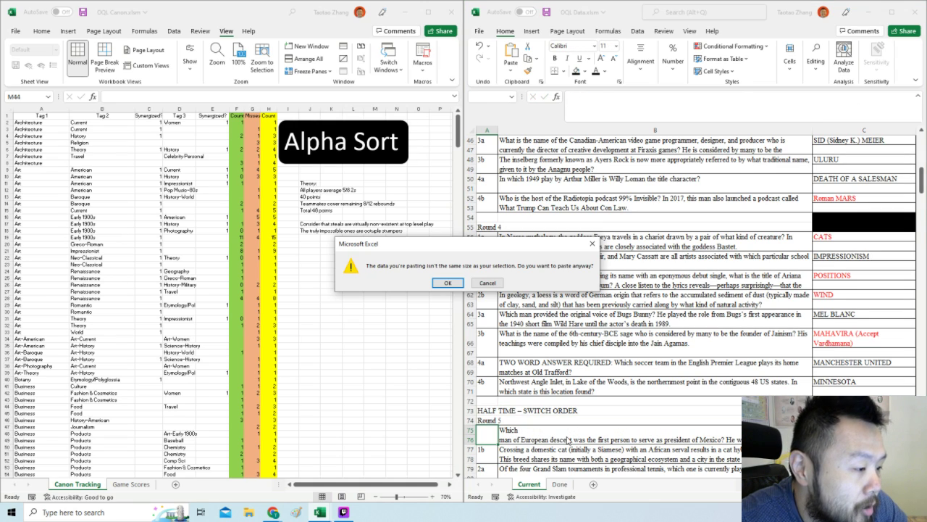
left_click(450, 284)
left_click(476, 284)
type("1a")
left_click(560, 420)
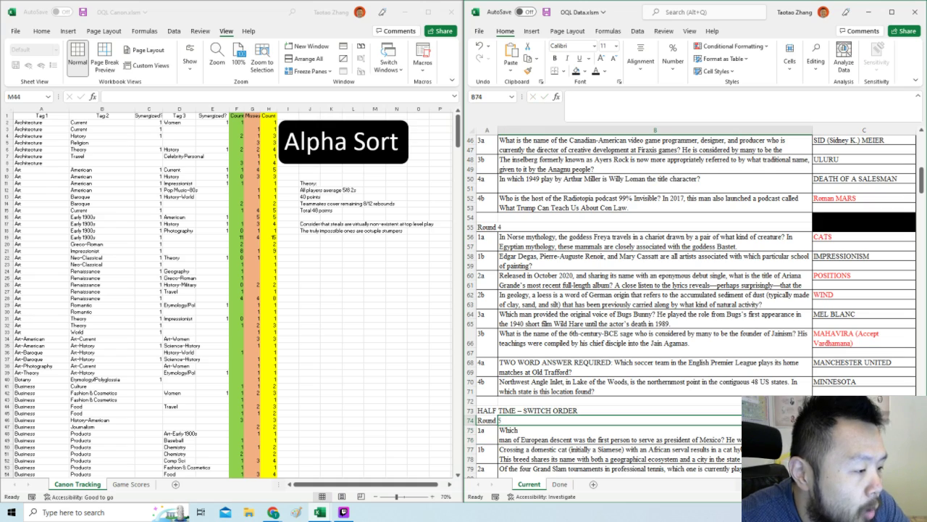
Remove the line break after "Which" in the text of Round 5 question 1a.
left_click(559, 434)
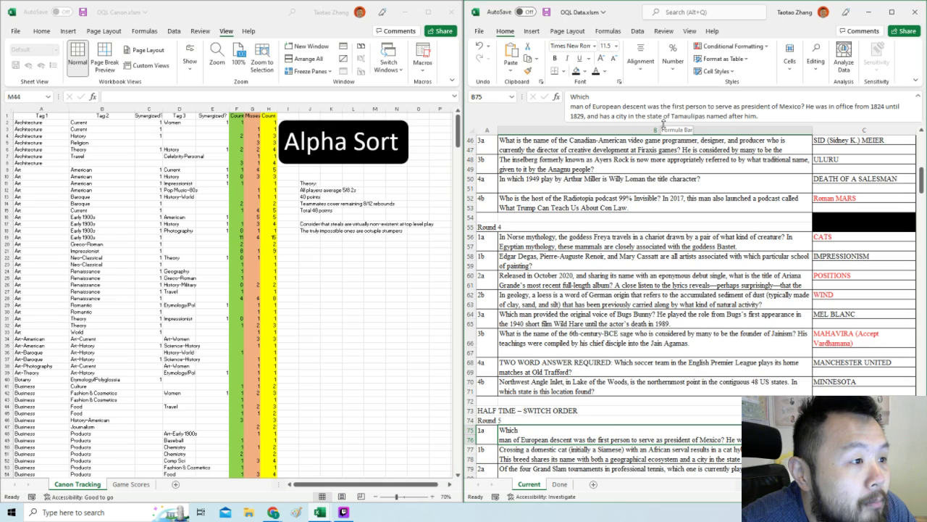
left_click(606, 96)
key("Delete")
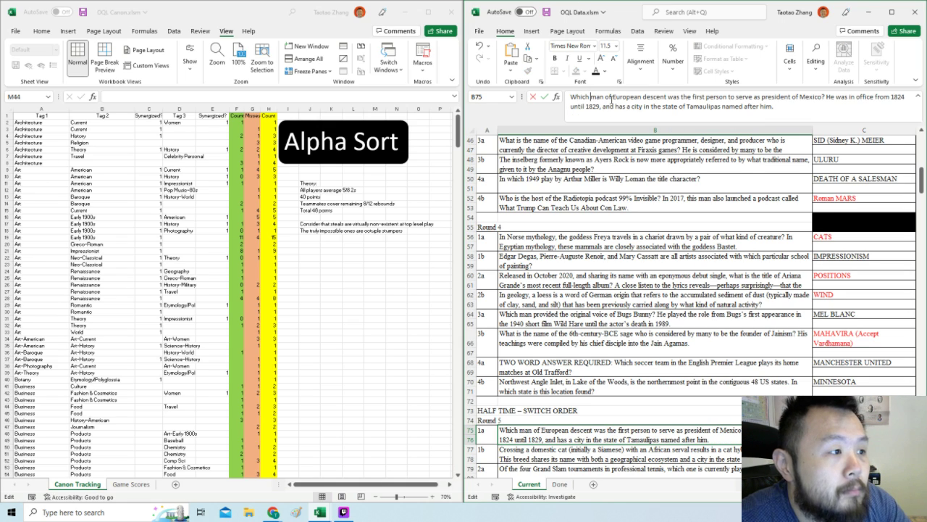
key("Return")
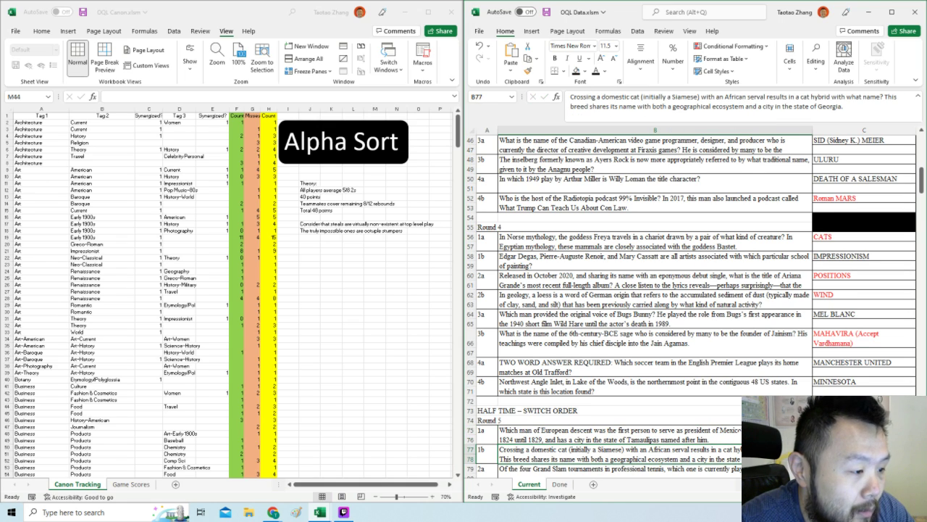
Read Round 5 question 1a, clear the black fill over its answer and color the answer red.
left_click(620, 435)
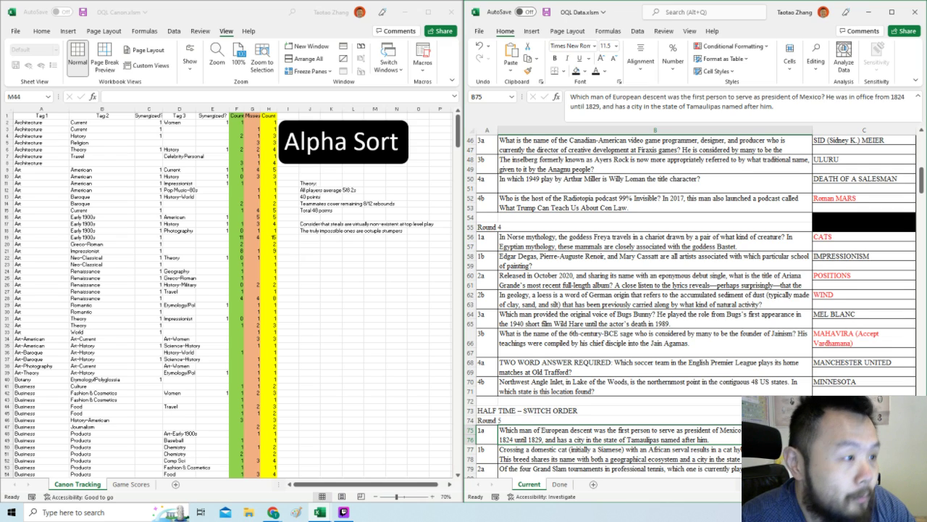
left_click(864, 430)
left_click_drag(864, 430, 864, 439)
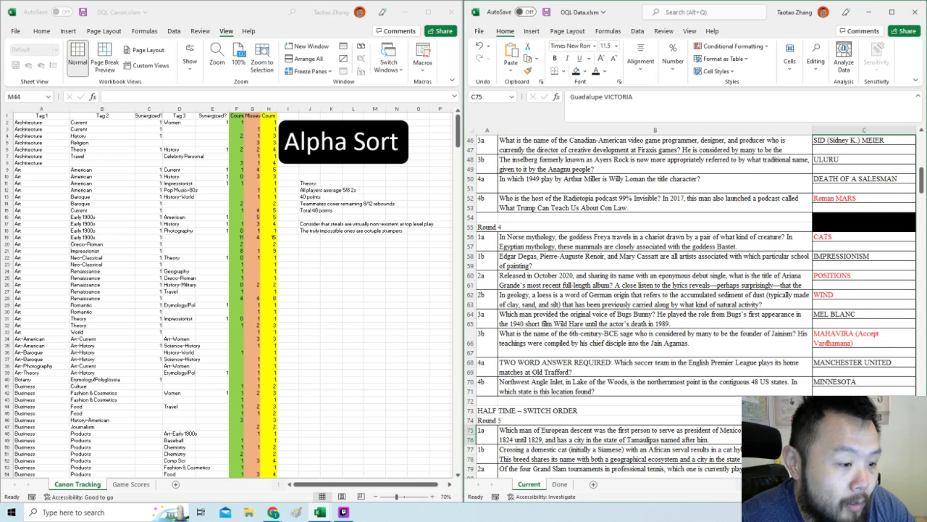
In the OQL Canon workbook, set the History, World, Political row's green count to 5 and its misses to 19.
left_click(458, 129)
left_click_drag(458, 128, 458, 268)
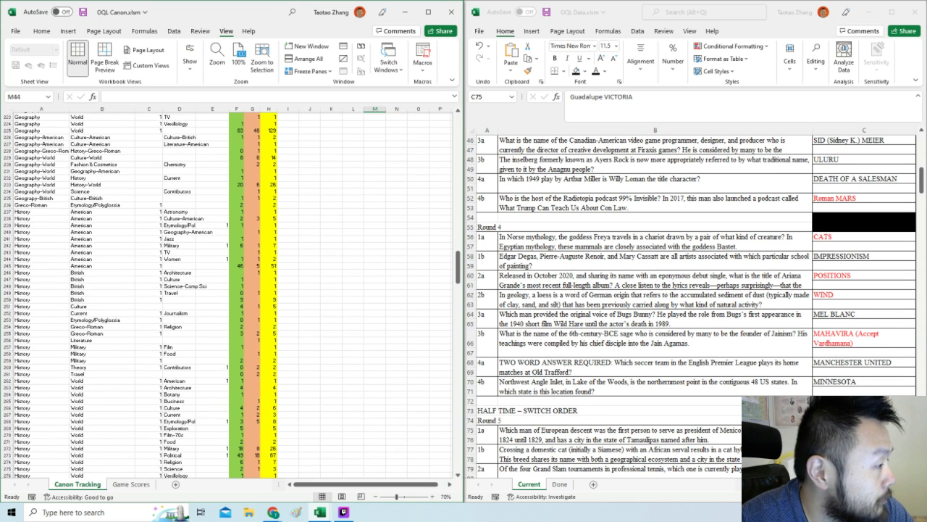
left_click(236, 455)
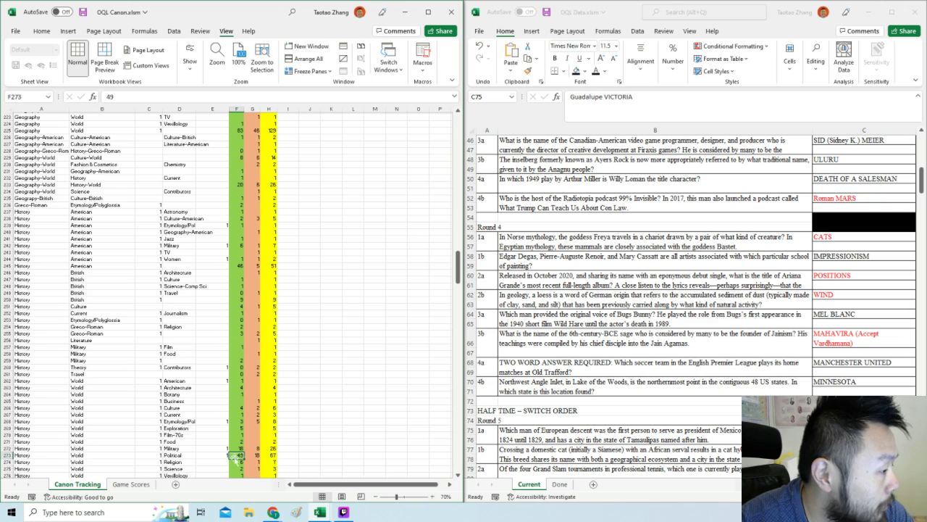
type("5")
key("Return")
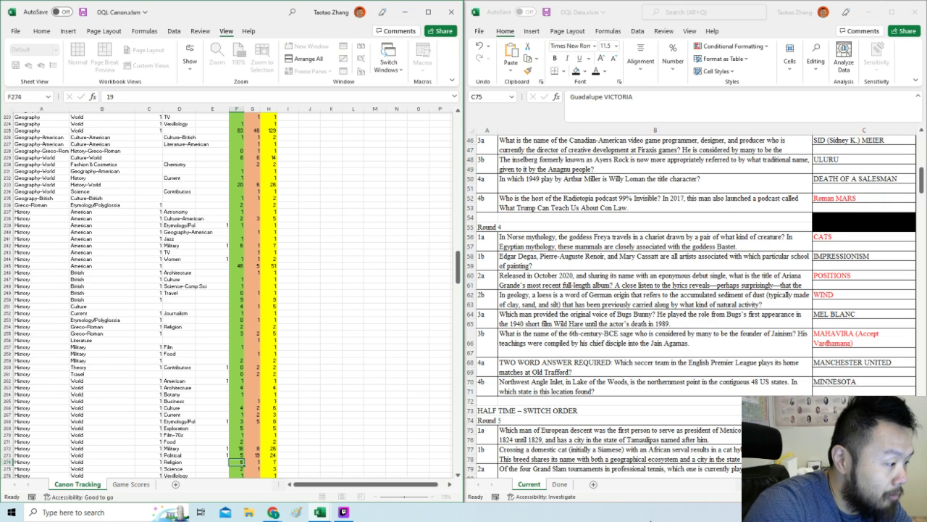
Return to OQL Data, read Round 5 question 1b and clear the black fill over its answer, leaving the text black.
left_click(598, 408)
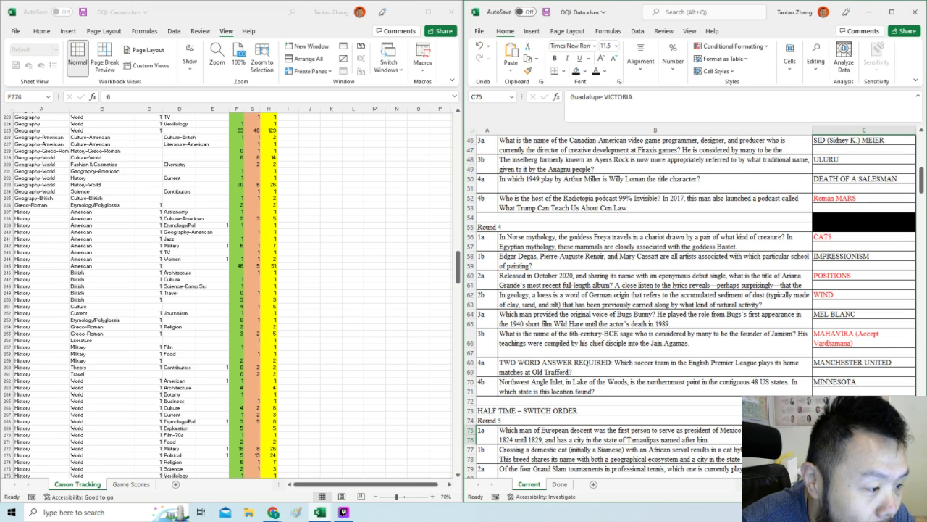
left_click(655, 454)
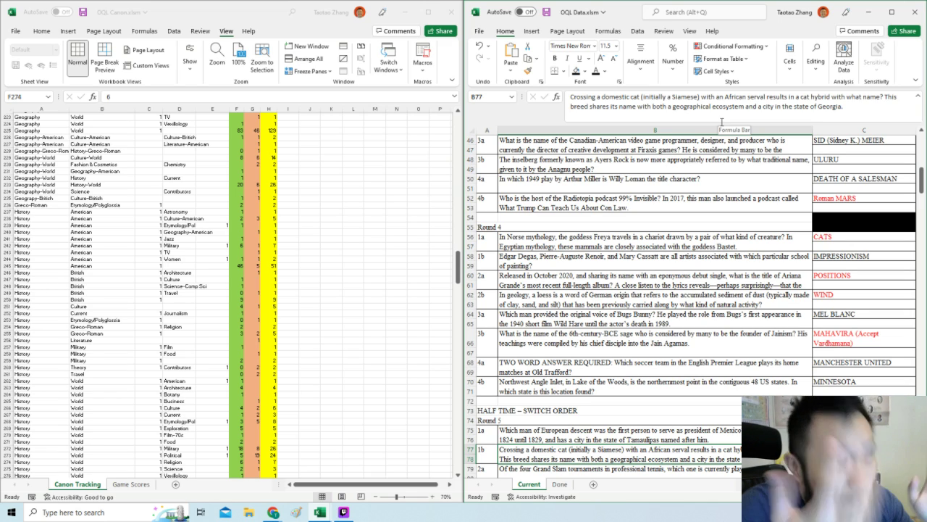
key("Right")
key("shift+Down")
key("Left")
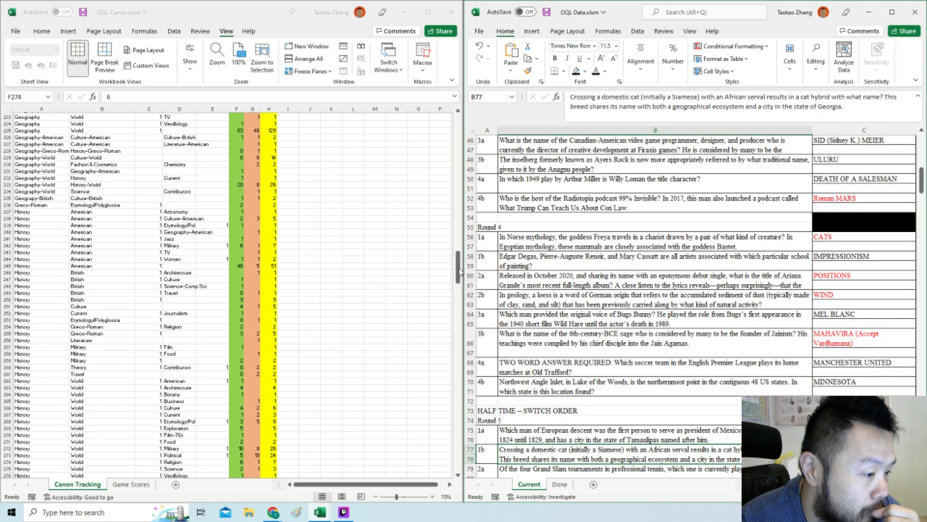
Add a row below the last entry in OQL Canon with tags Geography and American, marked 1 as synergized.
left_click_drag(460, 272, 457, 457)
left_click(42, 413)
type("Geography")
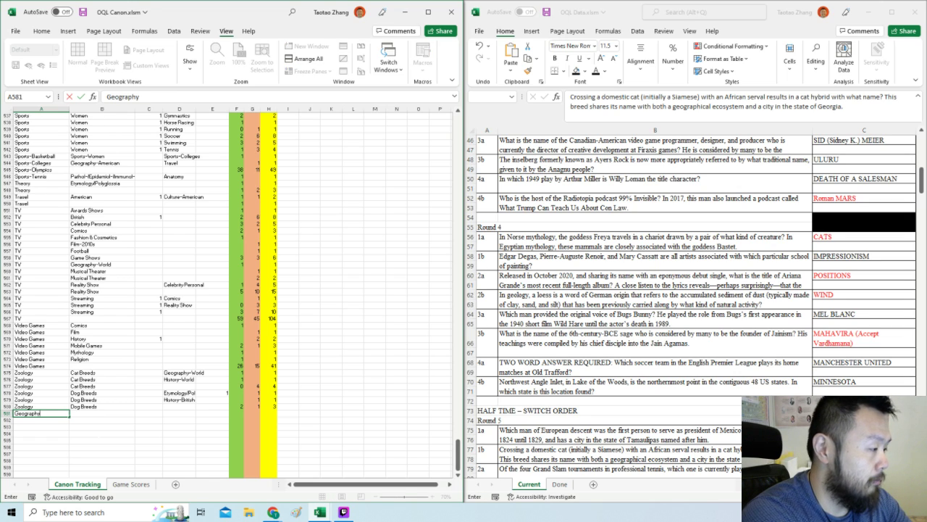
key("Tab")
type("American")
key("Tab")
type("1")
key("Tab")
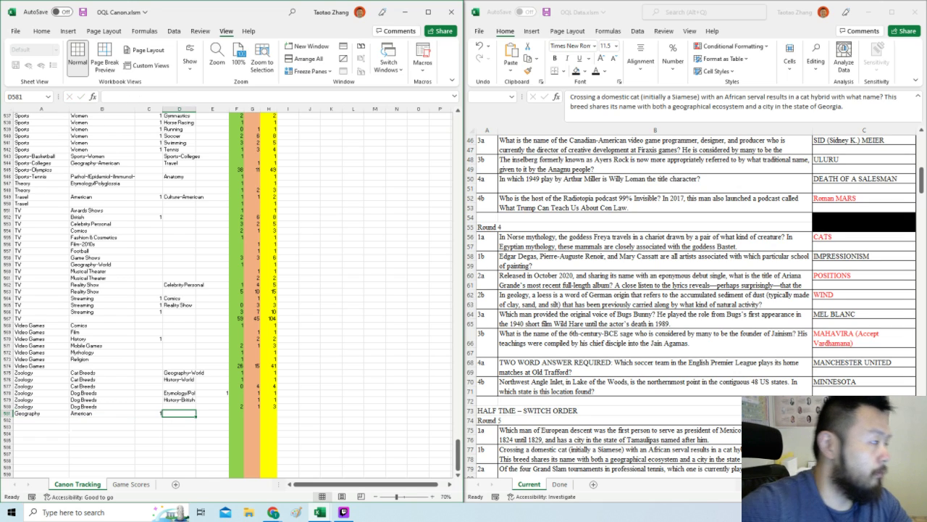
Copy the Meteorol-/Climatol- tag from row 485 into Tag 3 of the new Geography, American row.
scroll(145, 293, "up", 20)
left_click(98, 251)
key("ctrl+c")
scroll(217, 304, "down", 20)
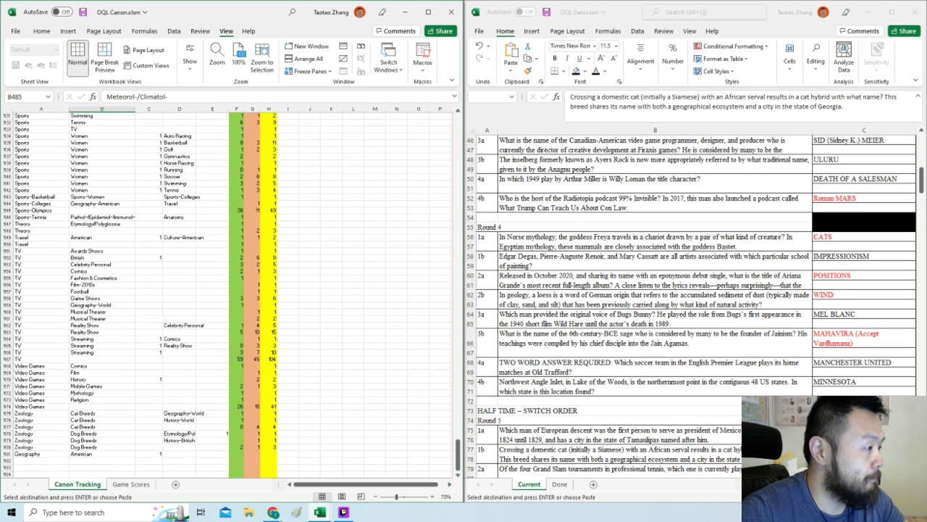
scroll(218, 326, "down", 4)
left_click(181, 372)
key("ctrl+v")
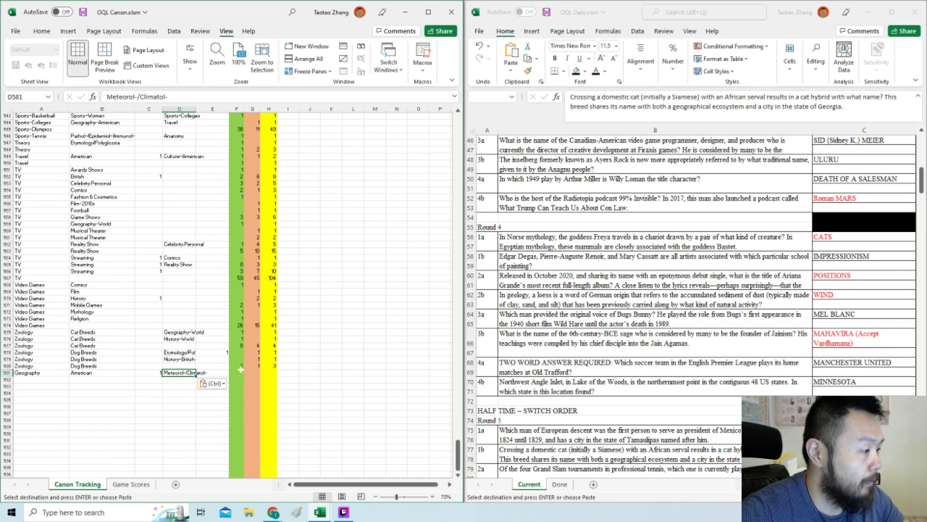
Give the Geography, American row a green count of 1 and copy the total count formula from the row above into it.
left_click(268, 367)
key("ctrl+c")
key("ctrl+v")
left_click(288, 360)
left_click(737, 372)
scroll(737, 372, "up", 9)
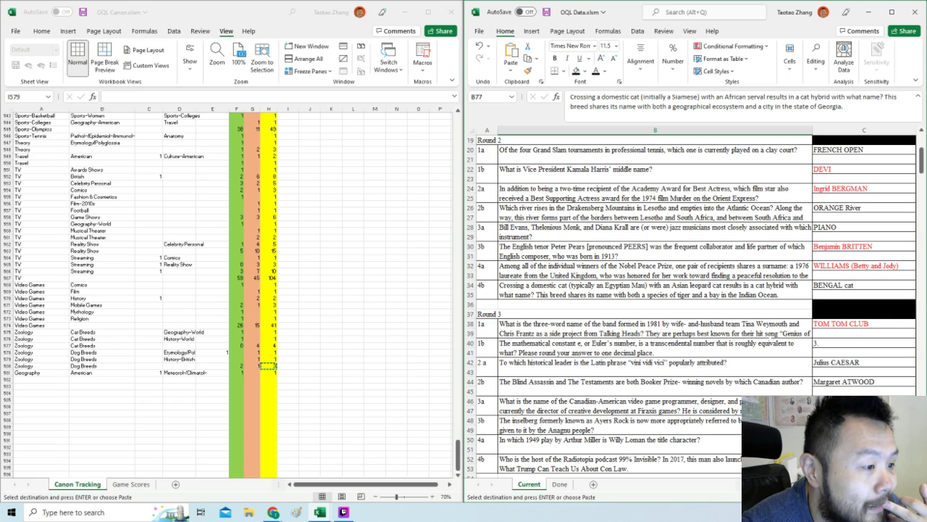
scroll(652, 305, "down", 14)
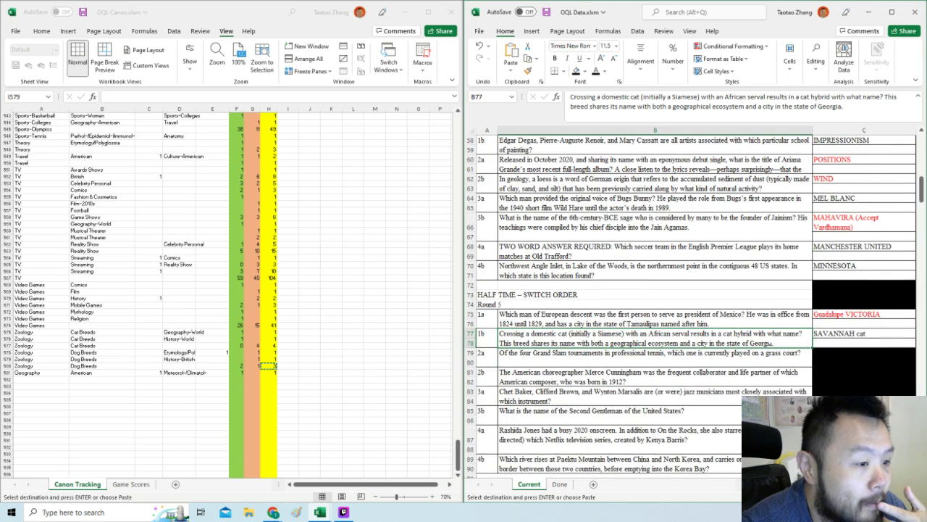
left_click(288, 359)
key("ctrl+v")
Start row 582 in OQL Canon with tags Geography and World, marked 1 as synergized.
left_click(41, 379)
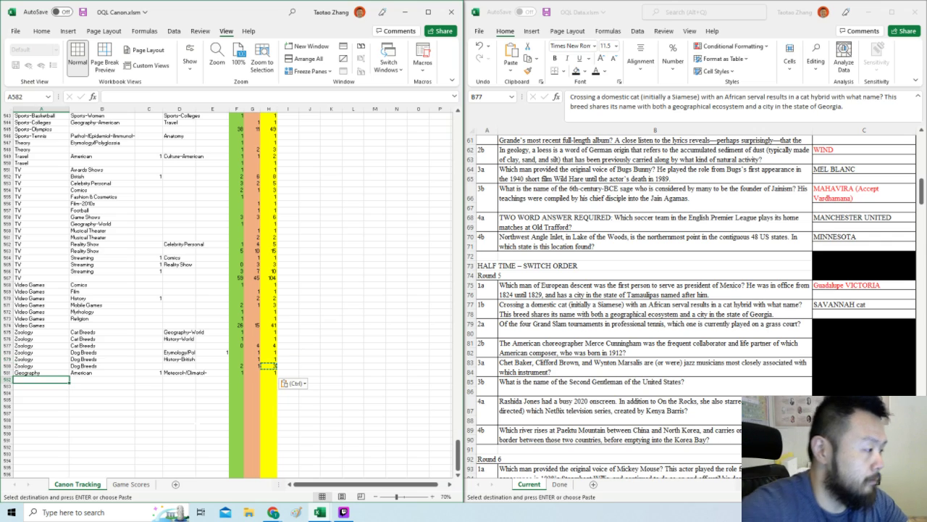
type("Geography")
key("Tab")
type("Women")
type("orld")
key("Tab")
type("1")
key("Tab")
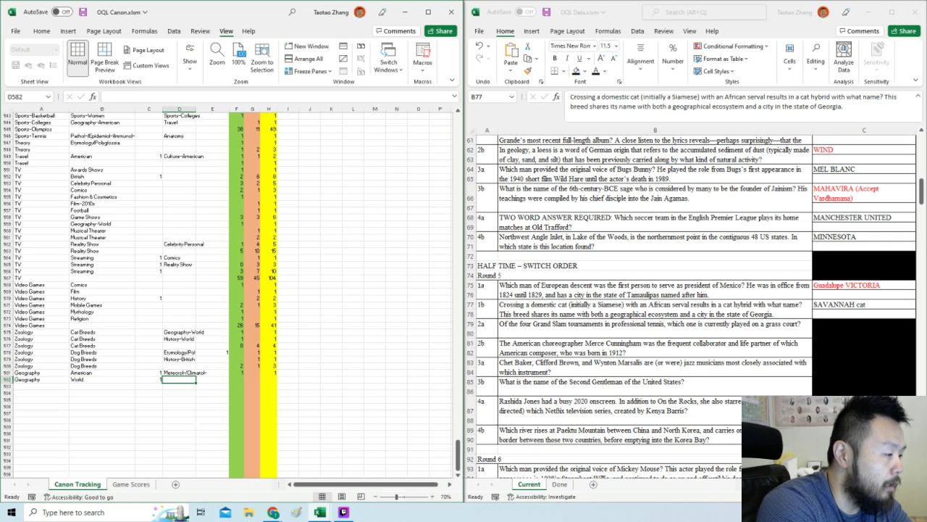
Set Tag 3 of the Geography, World row to Zoology and its green count to 1.
type("Zoology")
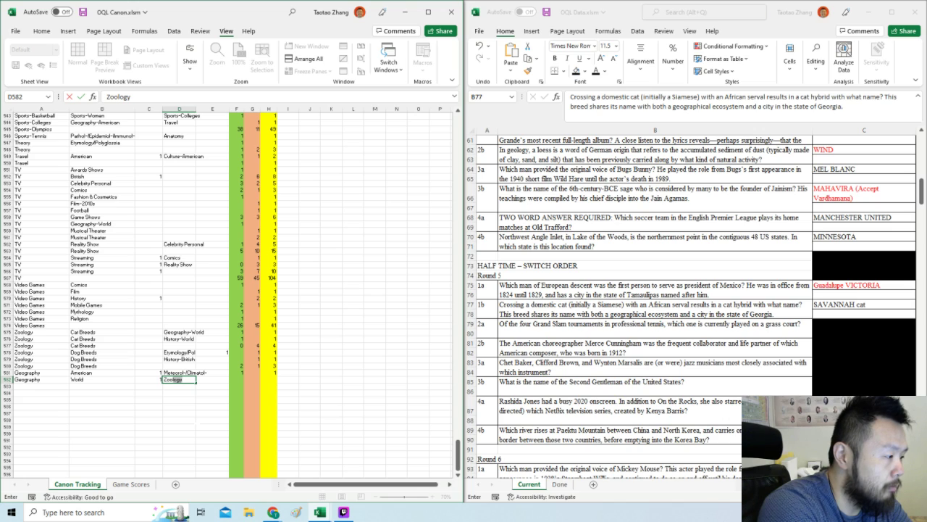
key("Tab")
key("Tab")
type("1")
key("Tab")
key("Up")
Uncover the answer to question 2a of Round 5 and set the green count of the Sports, Tennis row to 8 in OQL Canon.
left_click(675, 316)
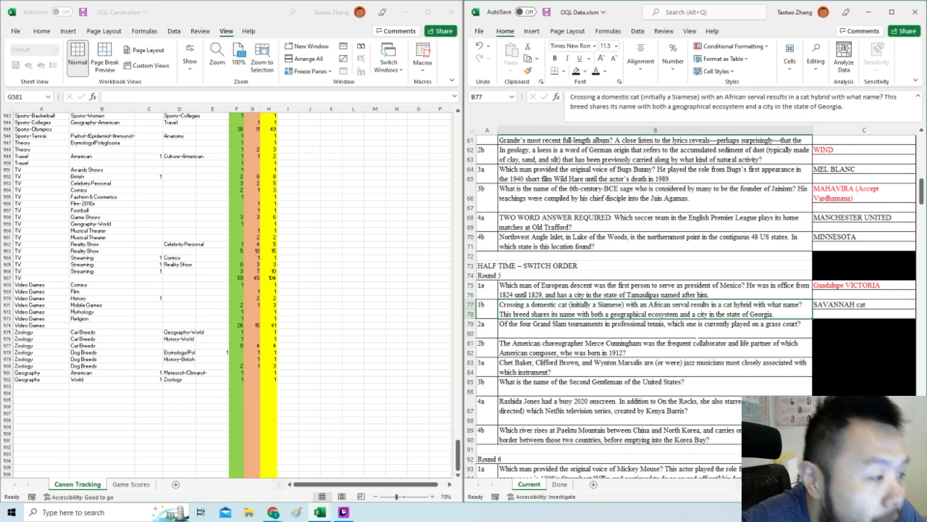
left_click(837, 335)
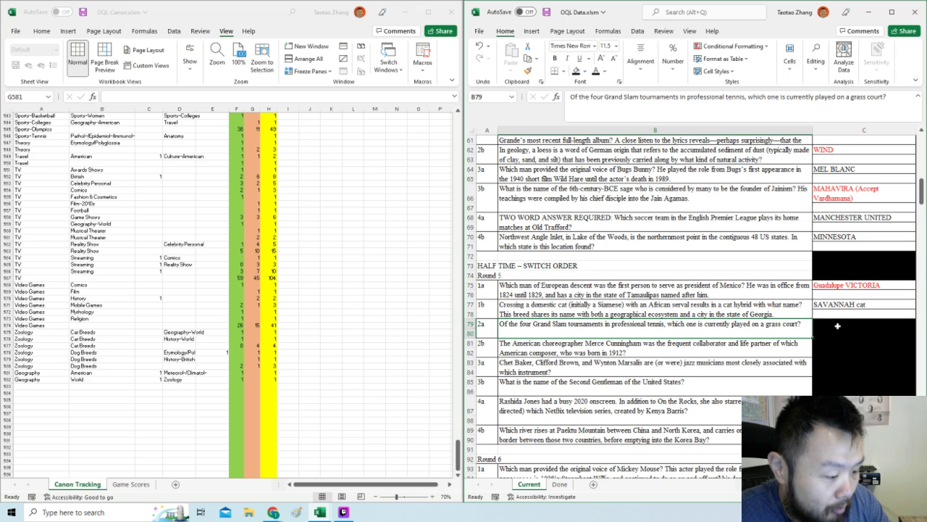
left_click(241, 367)
scroll(241, 367, "up", 9)
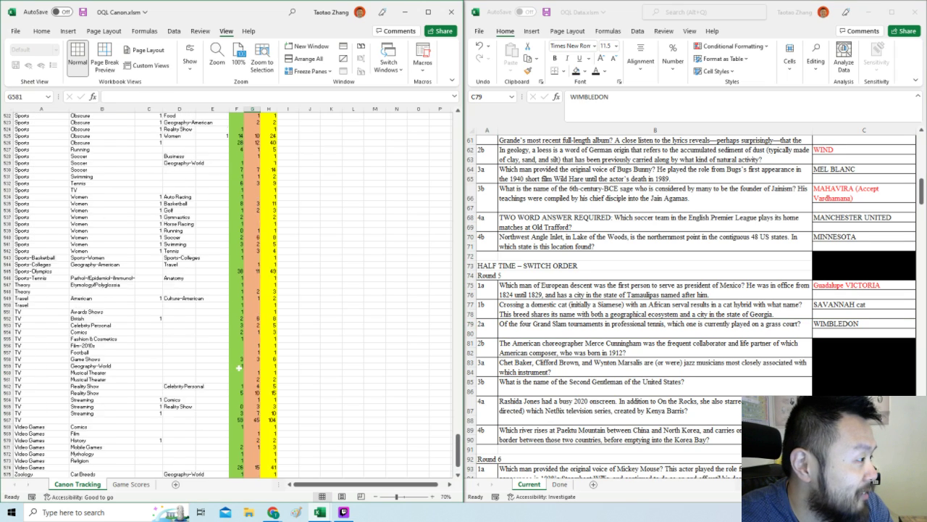
left_click(101, 224)
key("Right")
key("Right")
key("Right")
key("Right")
type("8")
key("Return")
key("alt+Tab")
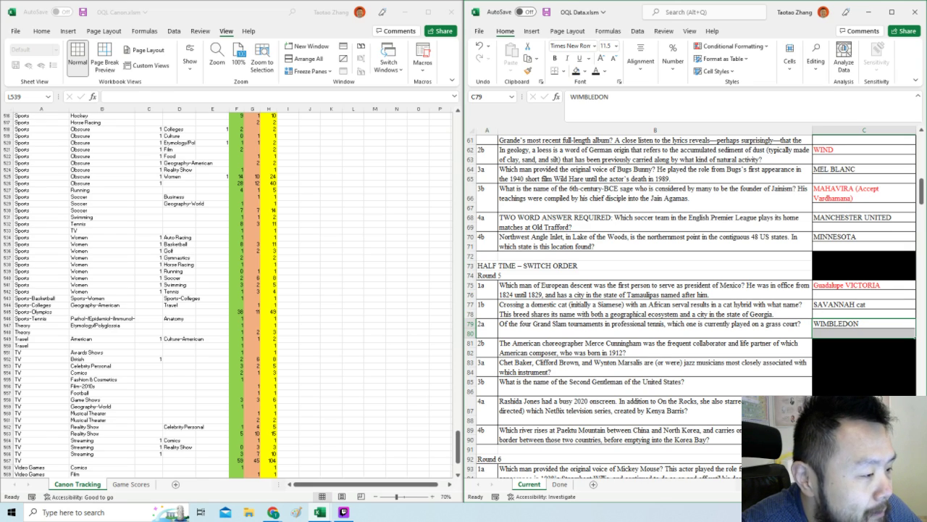
Uncover the answer to question 2b of Round 5 and mark it red as a miss.
left_click(828, 343)
left_click(828, 347)
left_click_drag(829, 347, 831, 344)
key("ctrl+r")
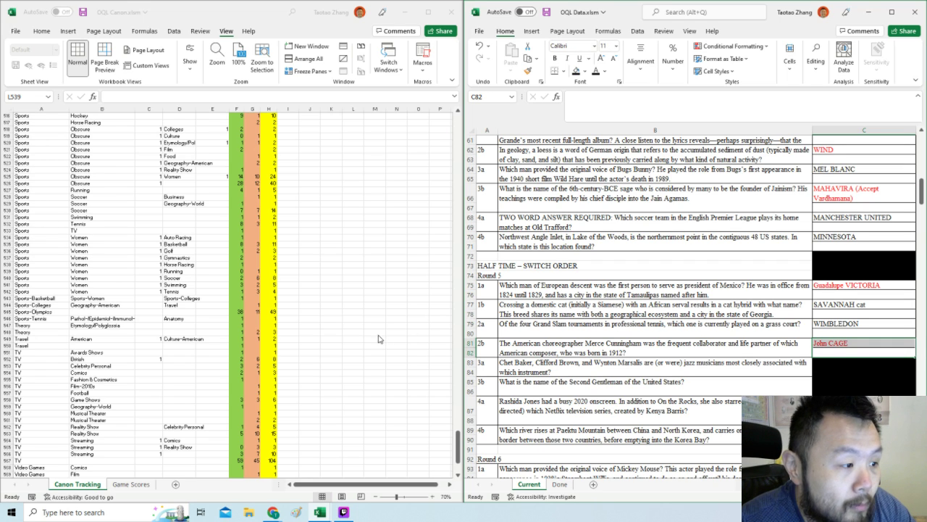
key("Left")
Set the misses count of the Classical Music, Early 1900s row without a third tag to 8 in OQL Canon.
left_click_drag(457, 446, 442, 117)
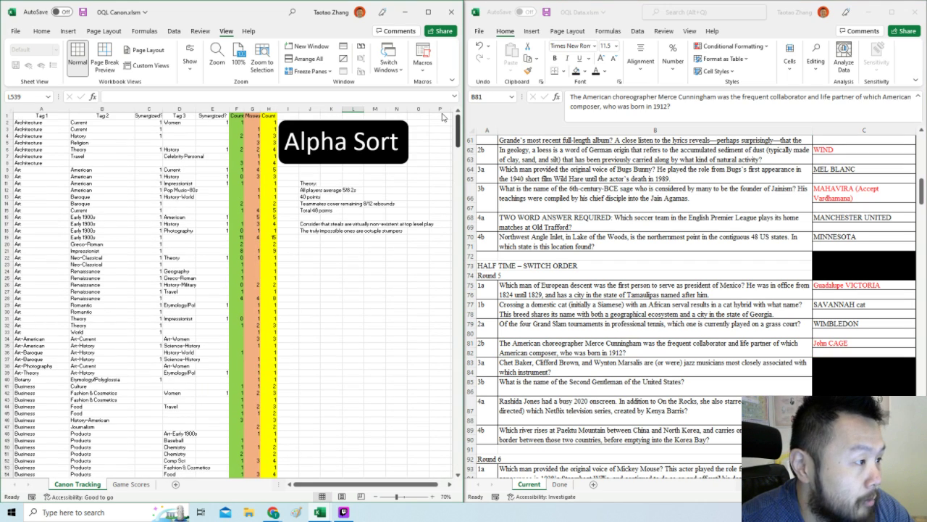
scroll(232, 290, "down", 17)
left_click(101, 352)
left_click(179, 353)
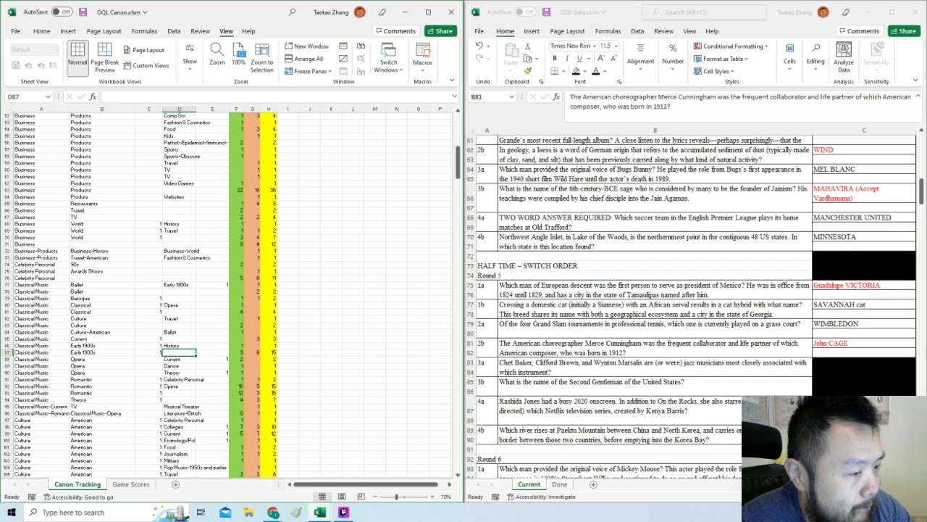
left_click(241, 353)
left_click(253, 352)
type("8")
left_click(309, 366)
Uncover the answer to question 3a of Round 5 in OQL Data.
left_click(640, 355)
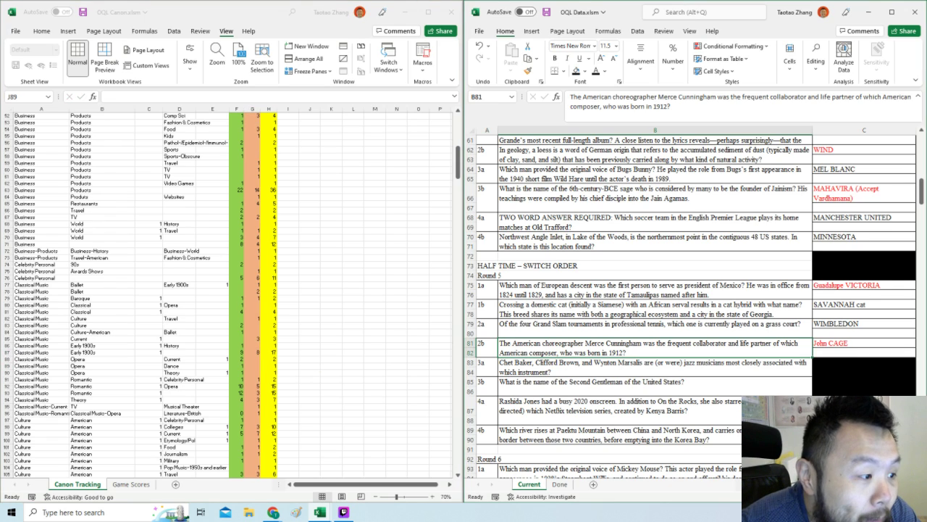
left_click(654, 367)
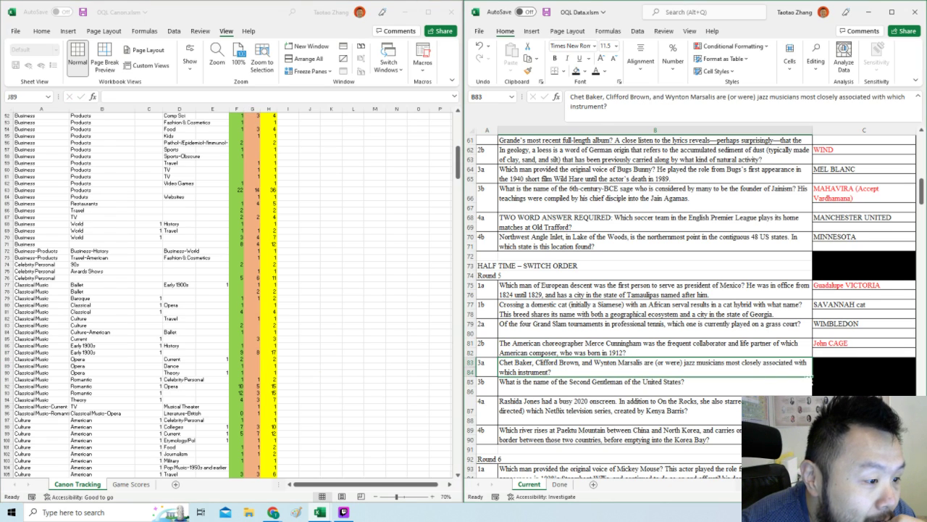
left_click(878, 365)
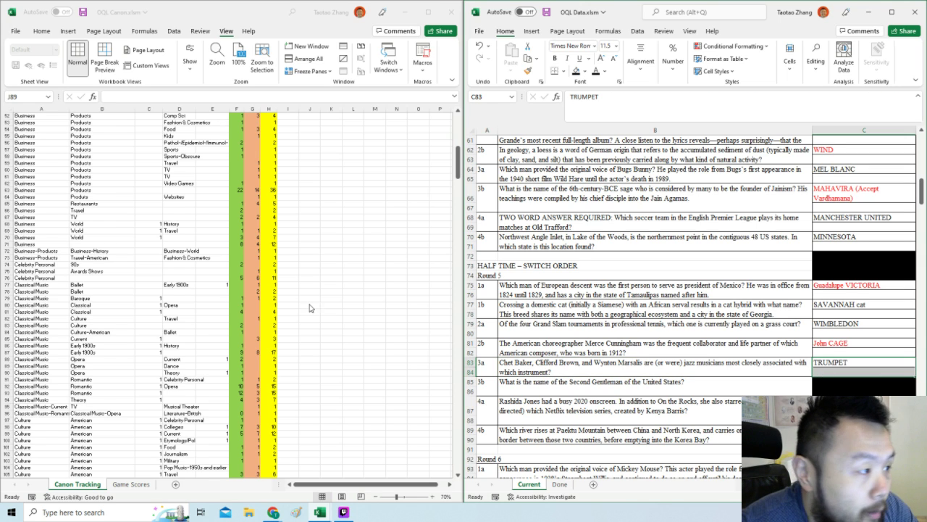
Set the green count of the Pop Music, Jazz row to 3 in OQL Canon.
left_click_drag(457, 163, 427, 354)
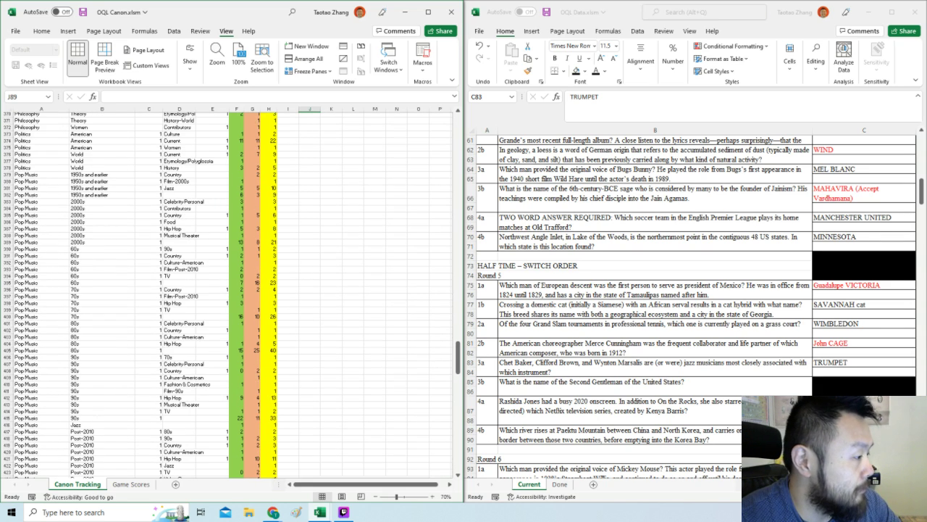
left_click(102, 424)
key("Right")
key("Right")
key("Right")
key("Right")
type("3")
left_click(359, 403)
Uncover the answer to question 3b of Round 5 in OQL Data.
left_click(833, 371)
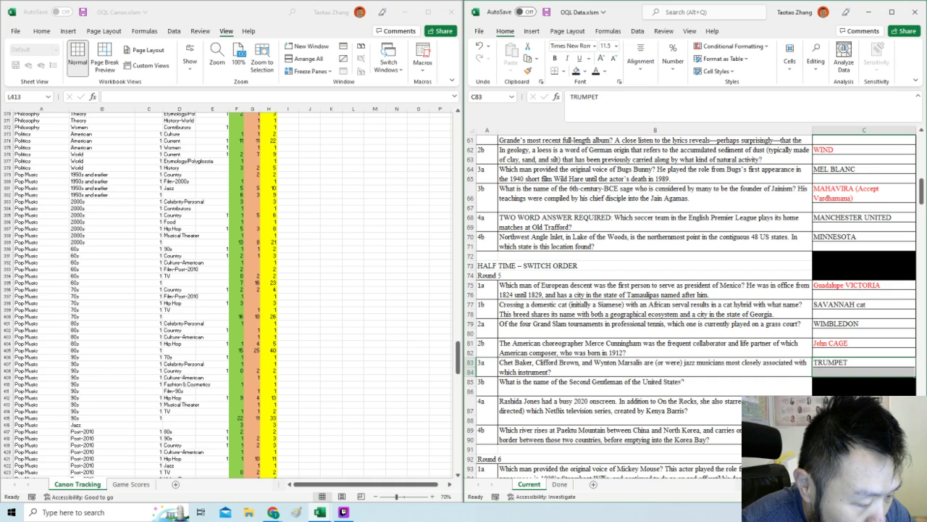
left_click(822, 391)
left_click_drag(823, 380, 822, 390)
key("ctrl+y")
Set both the green count and the misses count of the Politics, American, Current row to 12 in OQL Canon.
left_click(326, 365)
left_click_drag(456, 358, 457, 374)
scroll(458, 373, "up", 19)
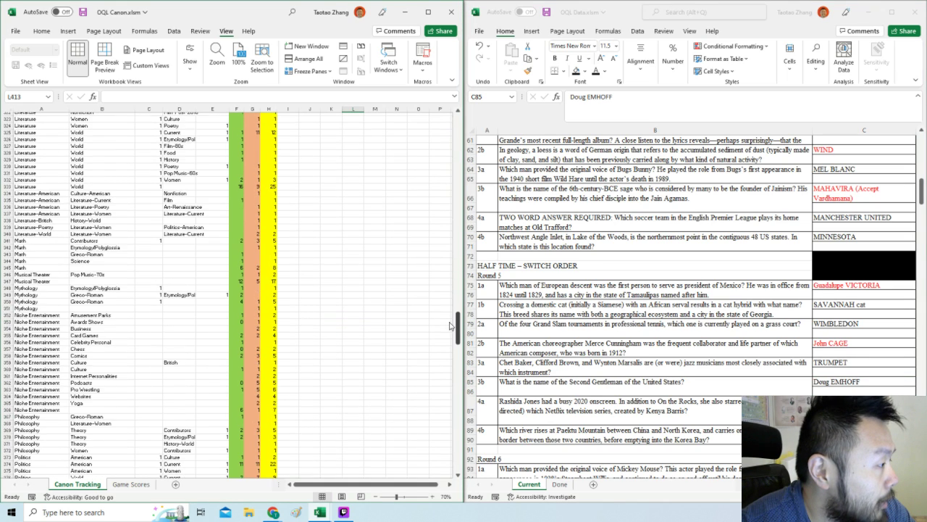
left_click(234, 340)
type("12")
key("Tab")
type("12")
key("Return")
key("Left")
key("Left")
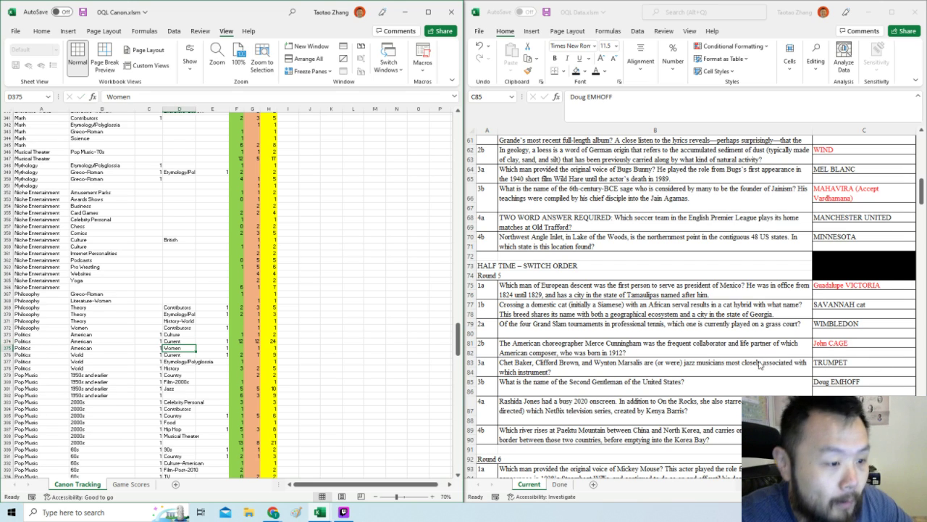
Uncover the two-cell answer to question 4a of Round 5 and clear the contents of its second cell.
left_click(759, 364)
scroll(760, 364, "down", 3)
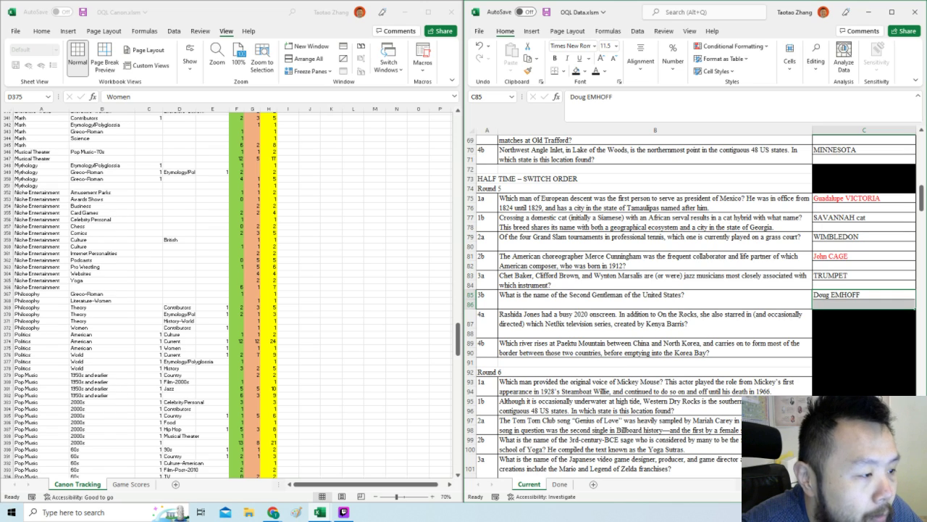
left_click(830, 325)
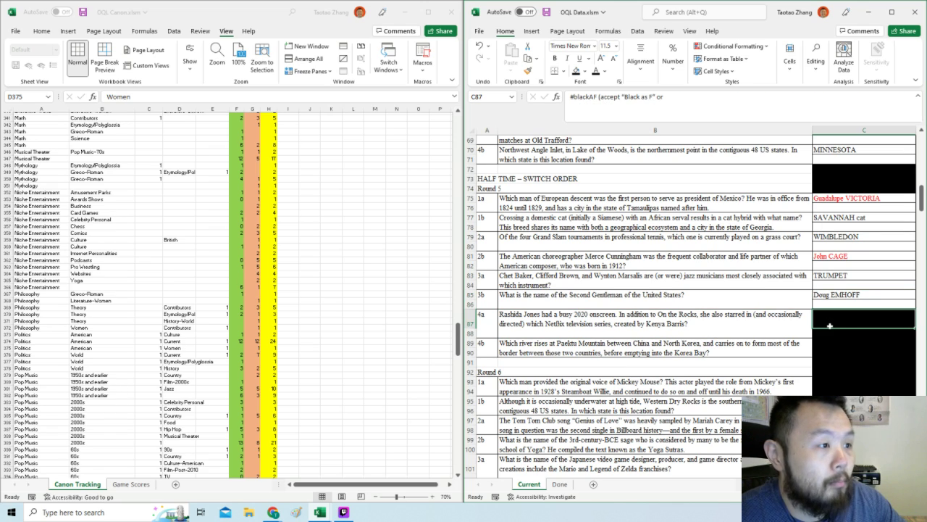
left_click_drag(830, 326, 828, 331)
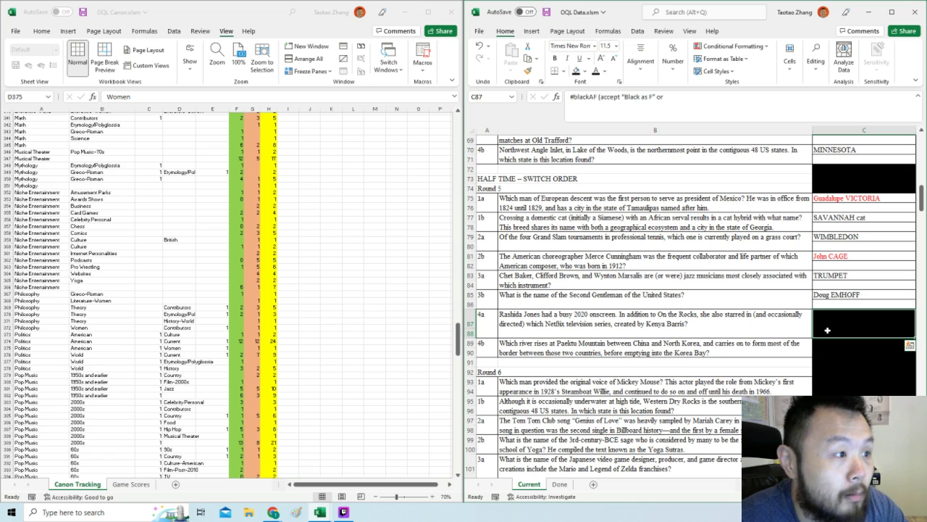
key("F4")
left_click(838, 333)
key("Delete")
Shorten the answer to question 4a to #blackAF and mark it red as a miss.
left_click(847, 314)
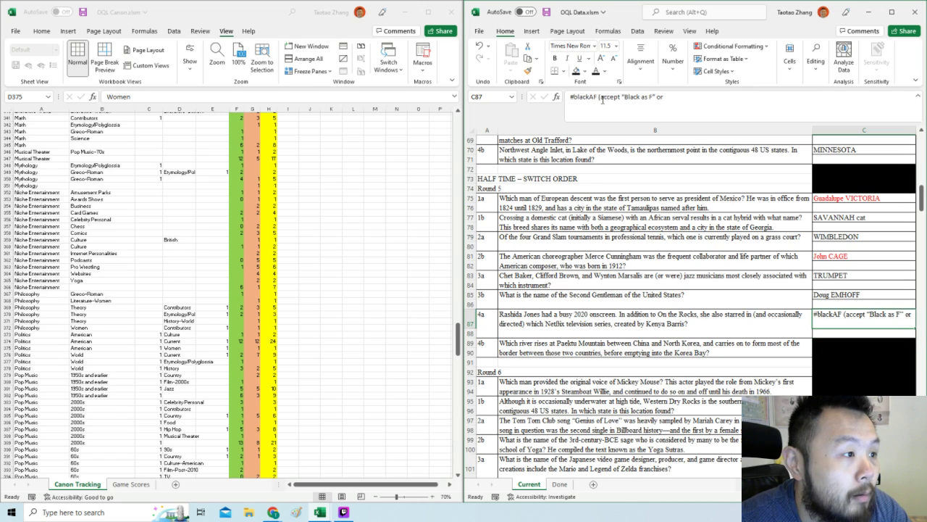
left_click_drag(598, 97, 664, 97)
key("BackSpace")
key("ctrl+Return")
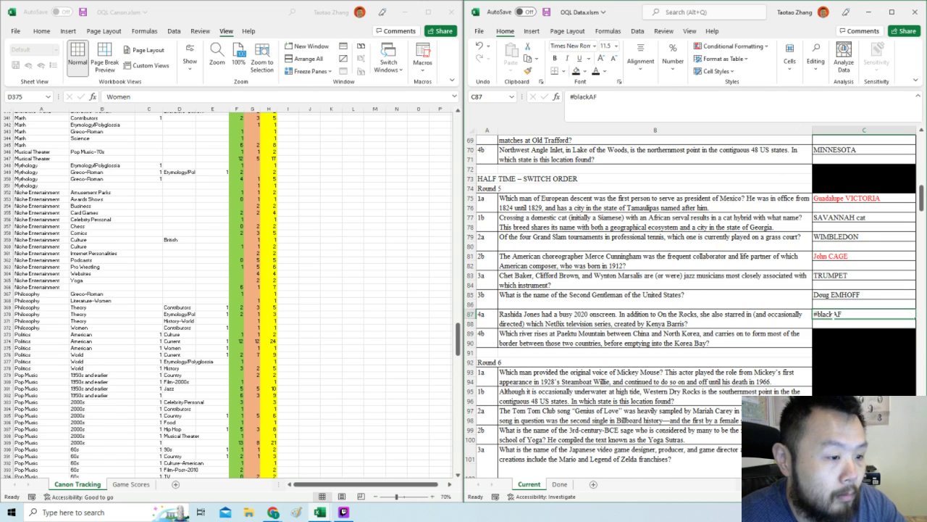
key("ctrl+r")
Set the misses count of the TV, Streaming row without a third tag to 8 in OQL Canon.
left_click(371, 320)
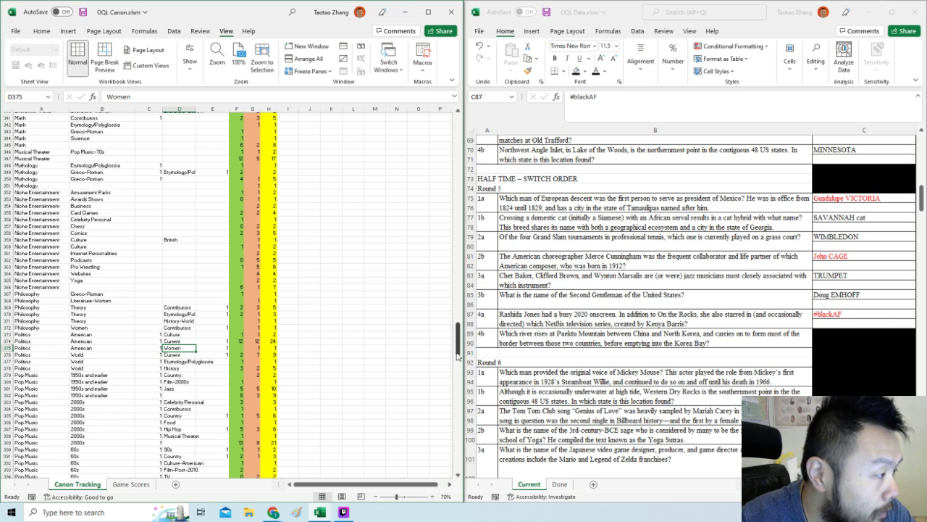
left_click_drag(457, 355, 457, 453)
left_click(179, 366)
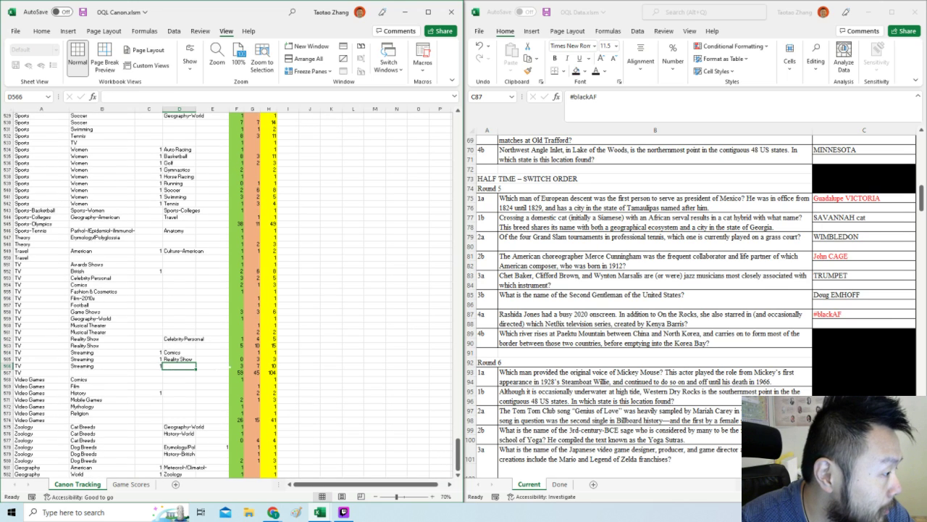
left_click(251, 365)
left_click(310, 366)
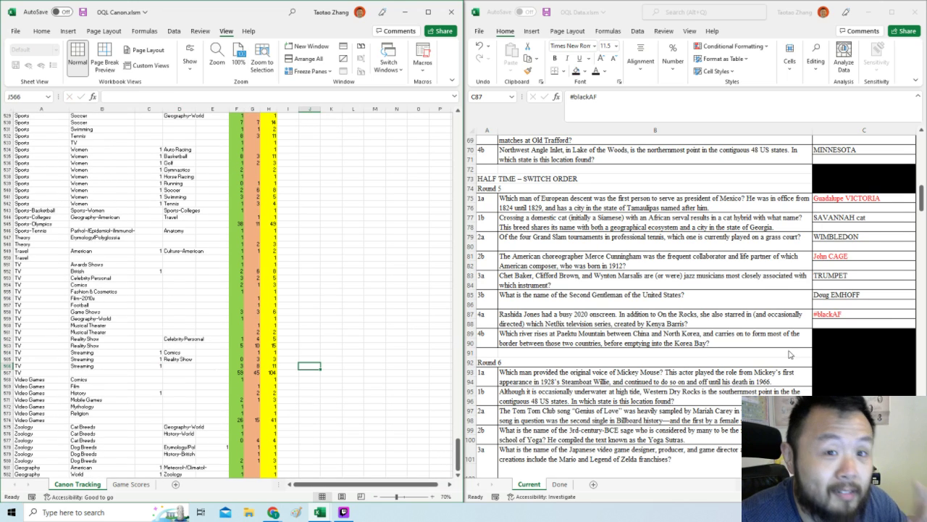
Recheck Round 1's question 1a and set the misses count of the Film, Post-2010 row without a third tag to 12 in OQL Canon.
left_click_drag(923, 209, 910, 142)
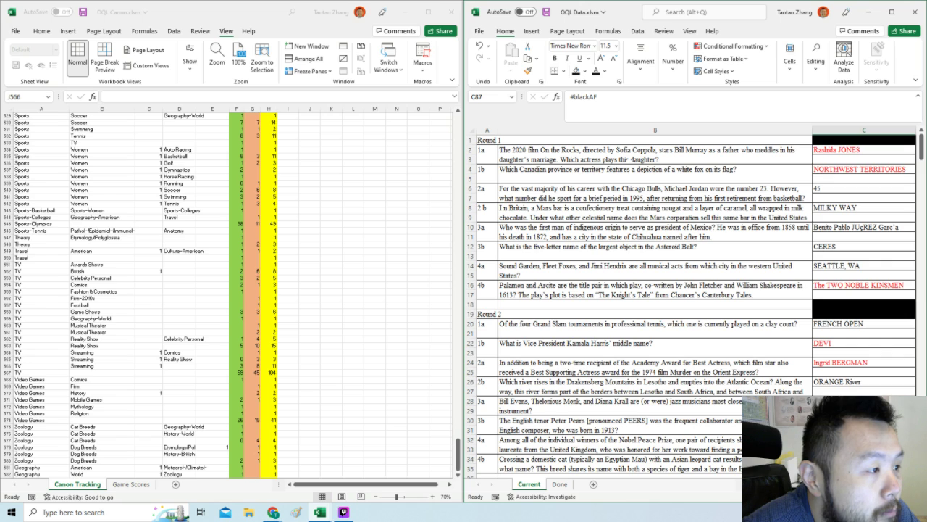
left_click_drag(457, 455, 410, 224)
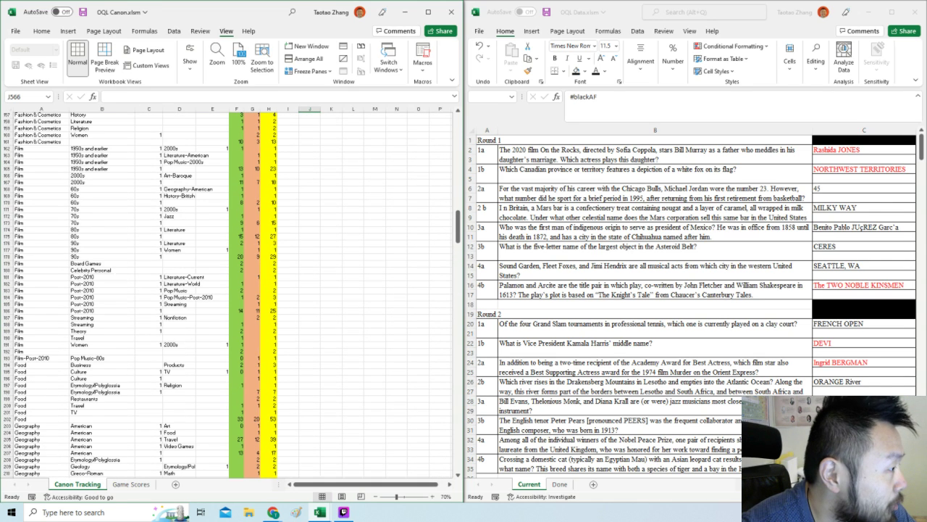
left_click(178, 310)
left_click(274, 513)
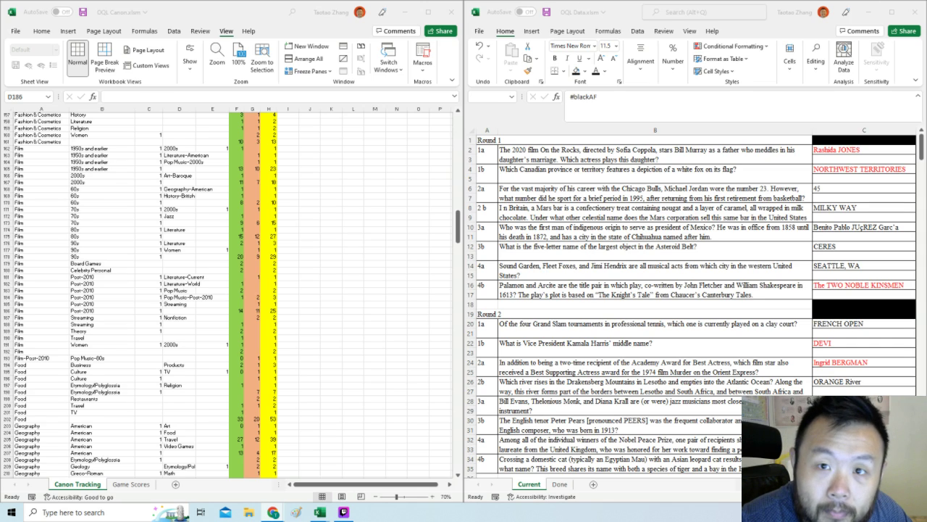
key("alt+Tab")
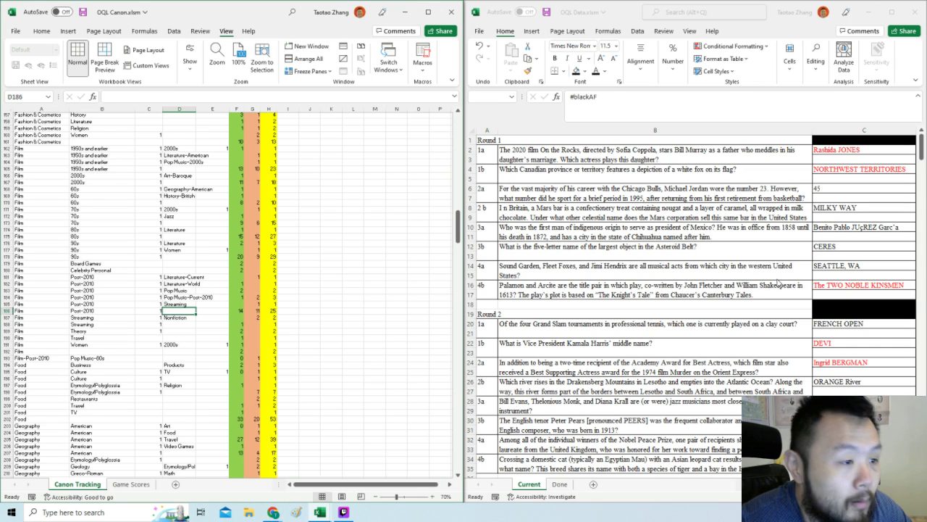
left_click(252, 310)
type("12")
left_click(353, 331)
Uncover the answer to question 4b of Round 5 in OQL Data.
left_click_drag(920, 147, 917, 200)
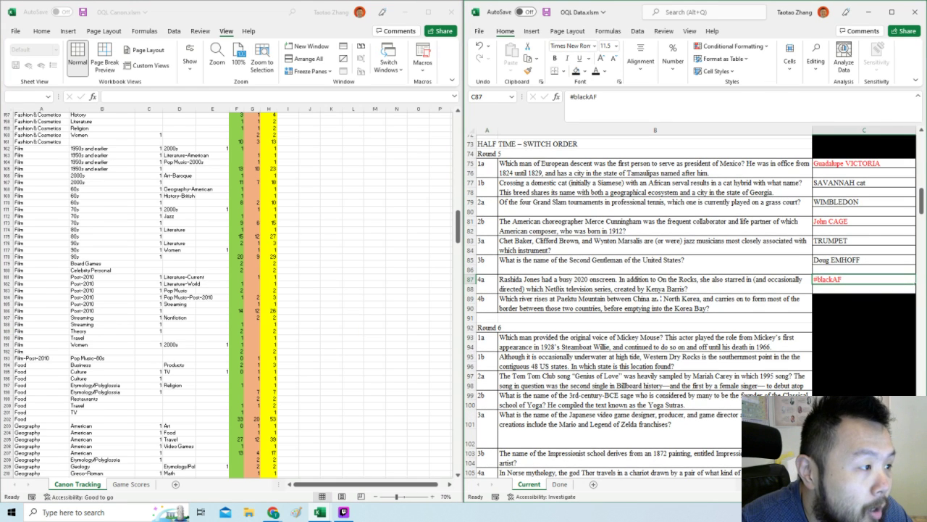
left_click(657, 299)
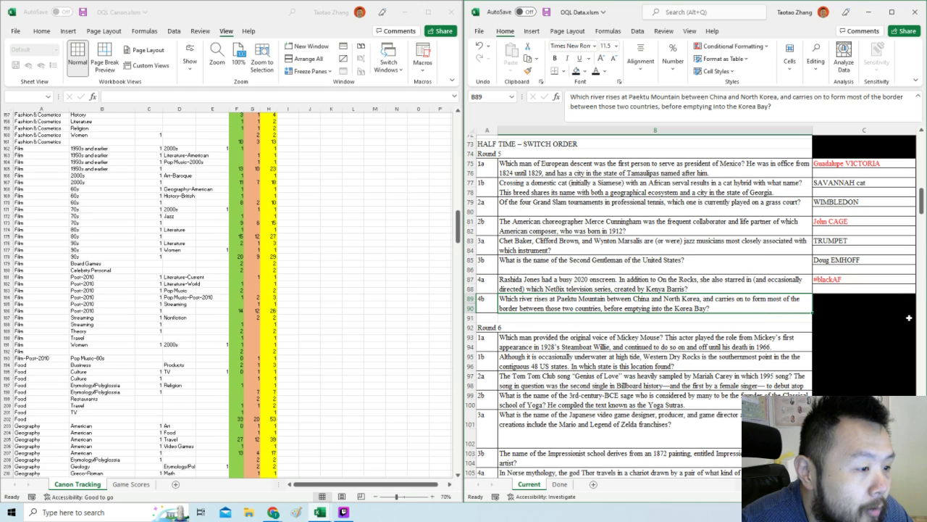
left_click(823, 305)
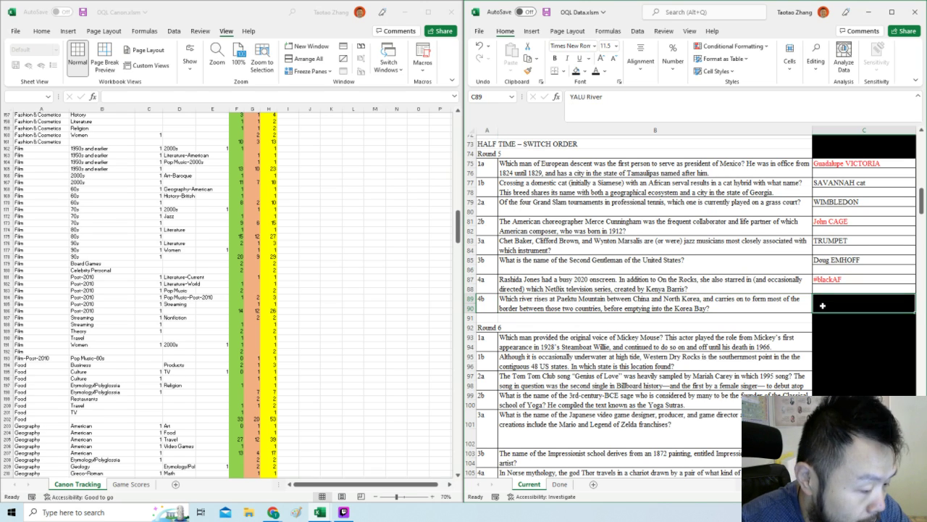
key("F4")
key("Left")
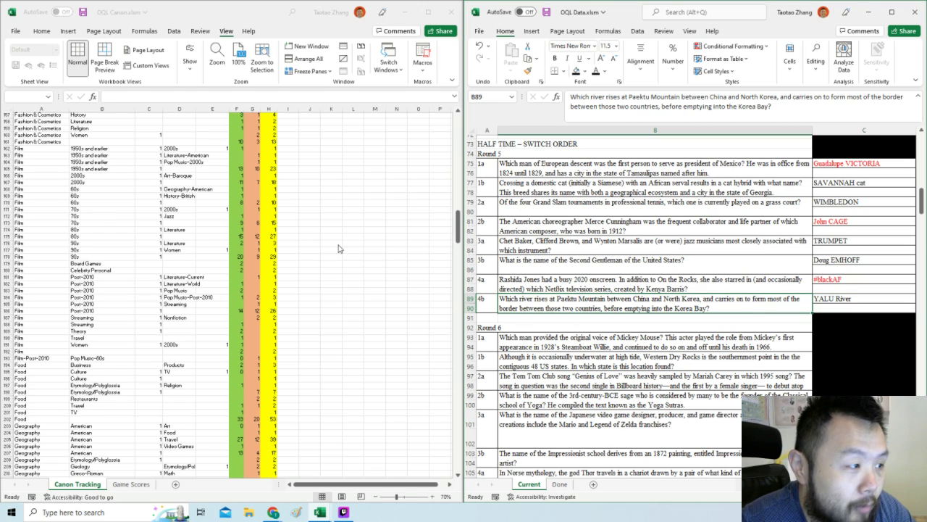
Set the green count of the Geography, World row without a third tag to 85 in OQL Canon.
left_click_drag(458, 230, 458, 250)
left_click(237, 277)
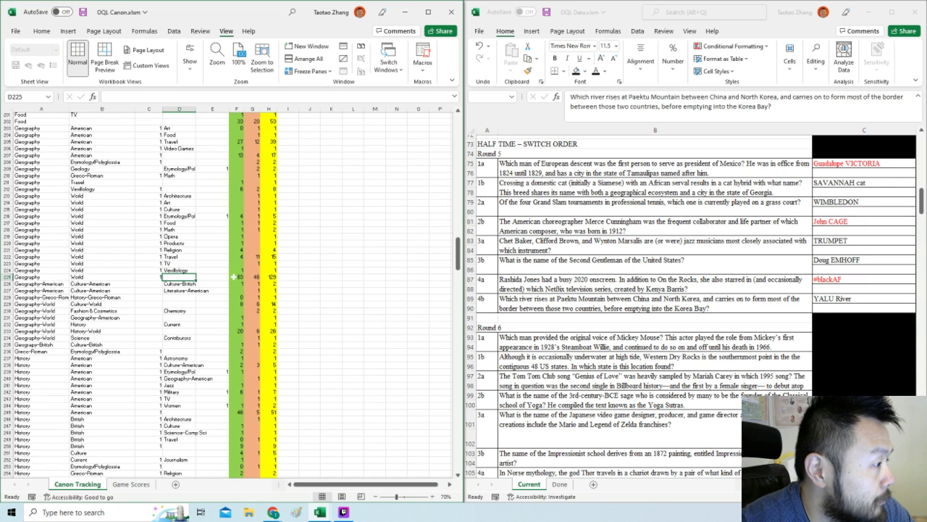
type("85")
left_click(331, 290)
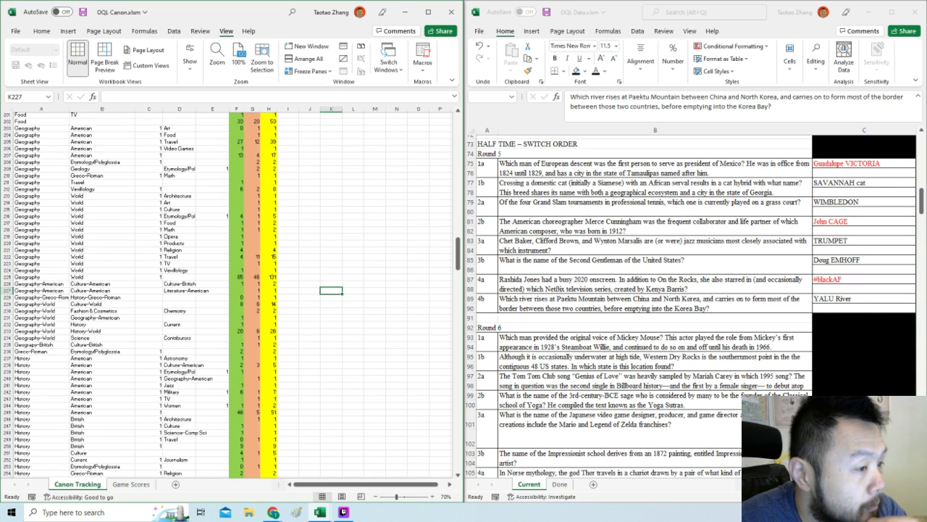
left_click(680, 326)
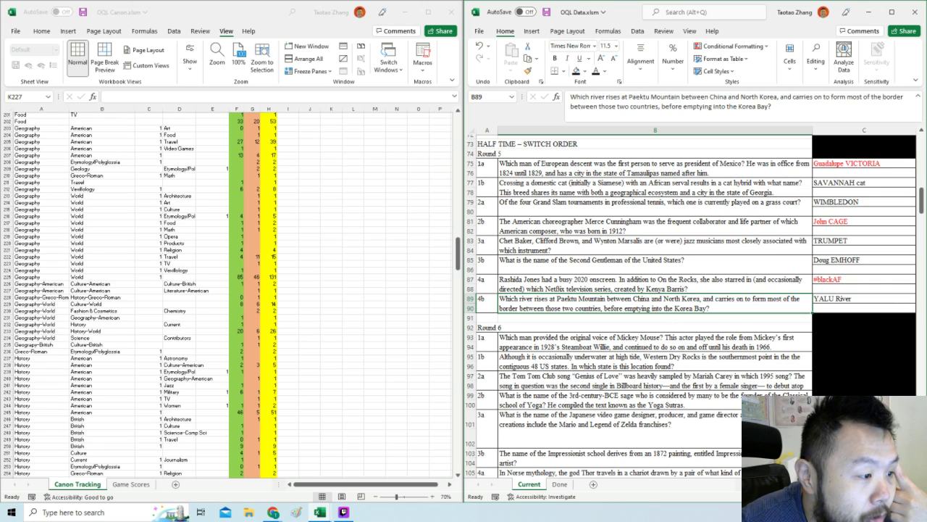
left_click(672, 324)
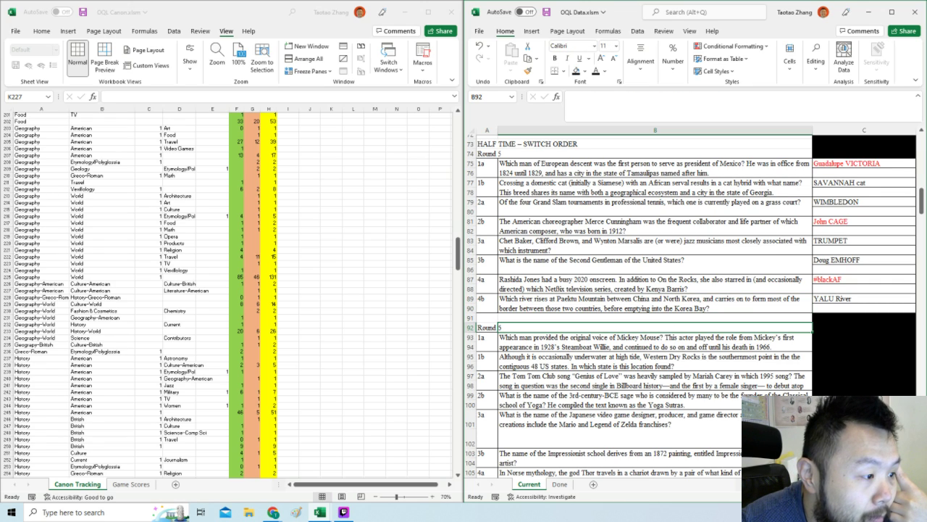
type("6")
key("Return")
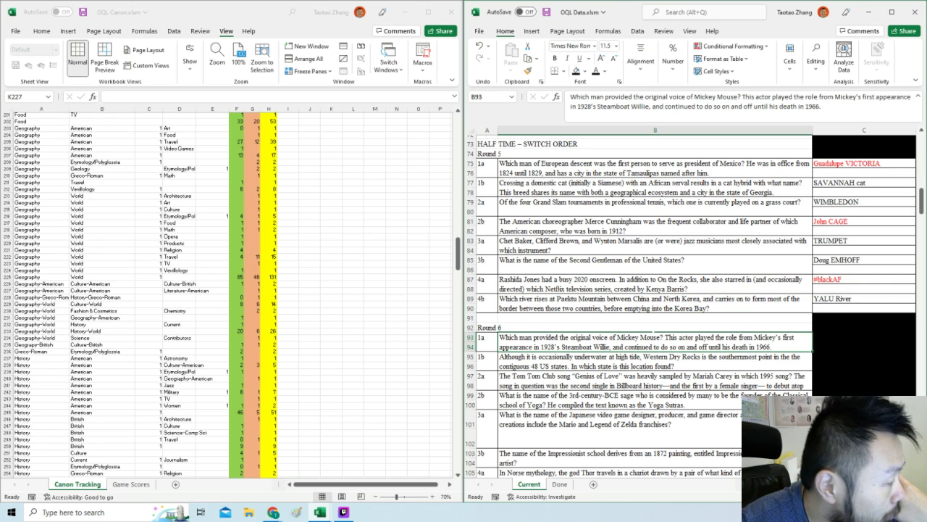
key("ctrl+z")
left_click(626, 319)
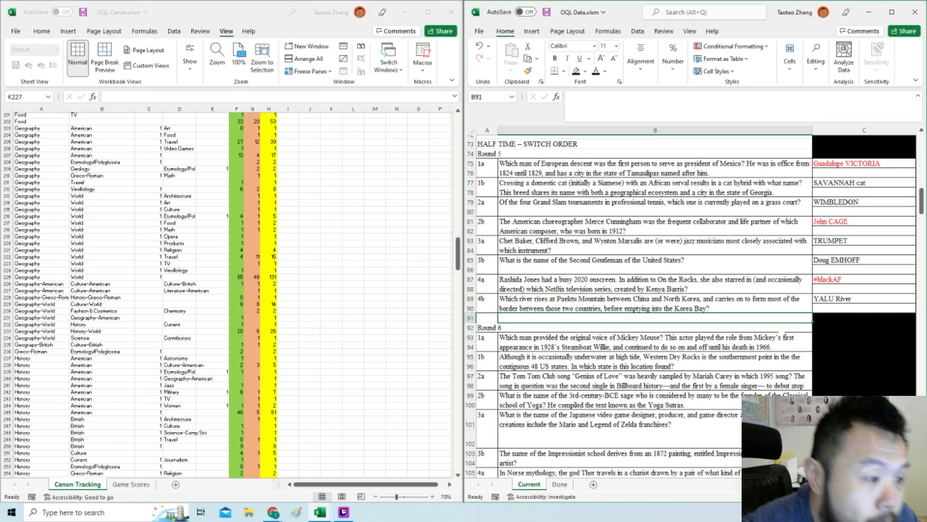
Uncover the answer to question 1a of Round 6 in OQL Data.
left_click(822, 338)
left_click_drag(822, 338, 825, 347)
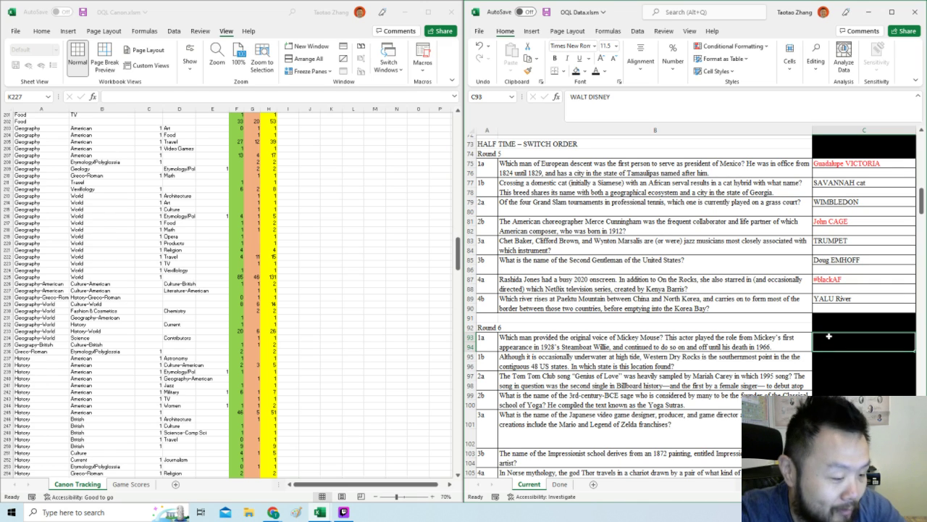
key("ctrl+y")
Set the green count of the Kids, Film row without a third tag to 8 in OQL Canon.
left_click_drag(457, 268, 448, 321)
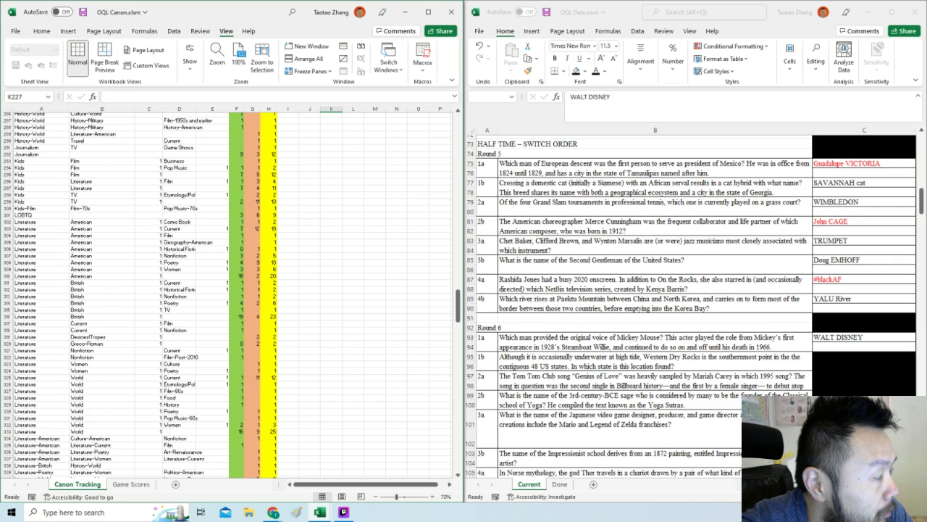
left_click(236, 174)
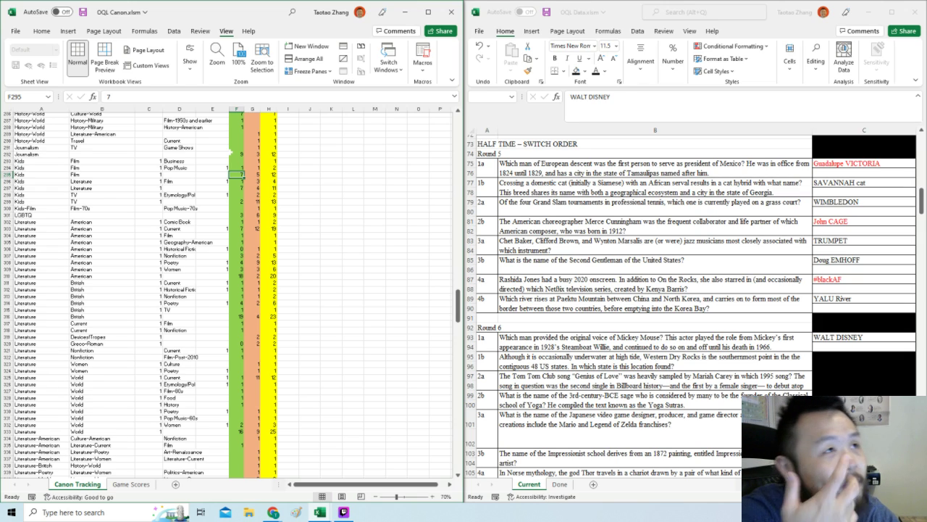
type("8")
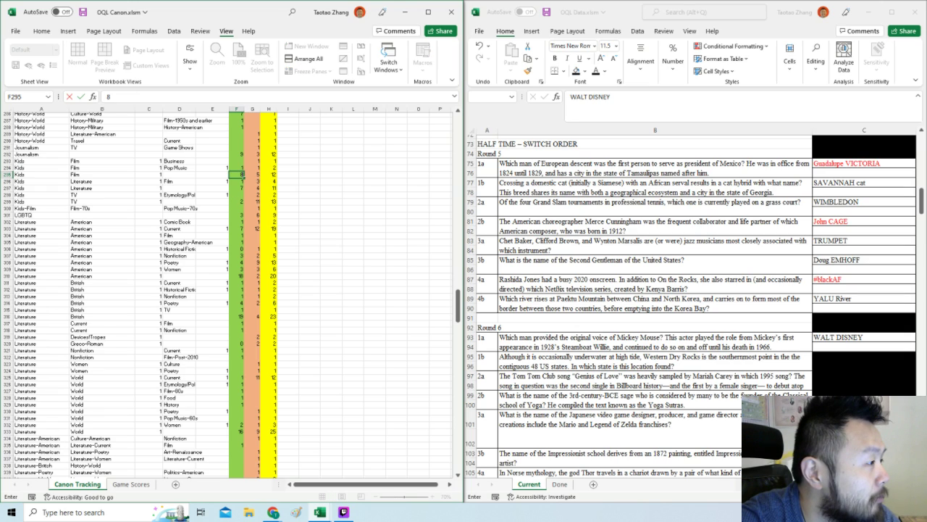
Set the green count of the Kids, TV row without a third tag to 3.
left_click_drag(80, 202, 241, 205)
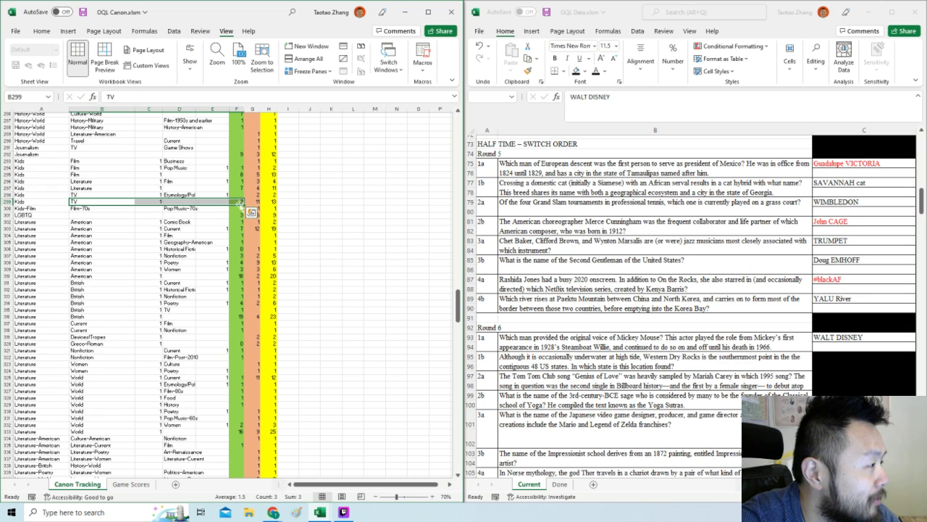
left_click(237, 201)
type("3")
left_click(345, 208)
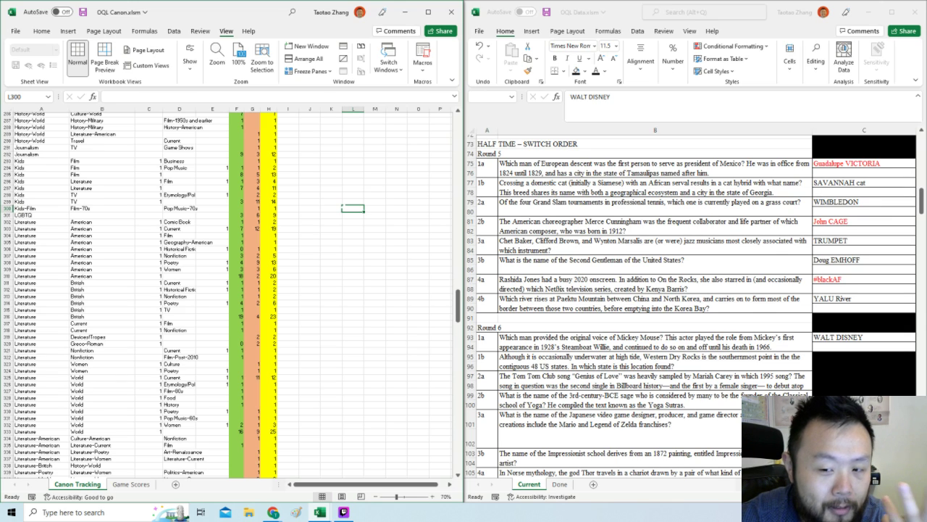
left_click(392, 250)
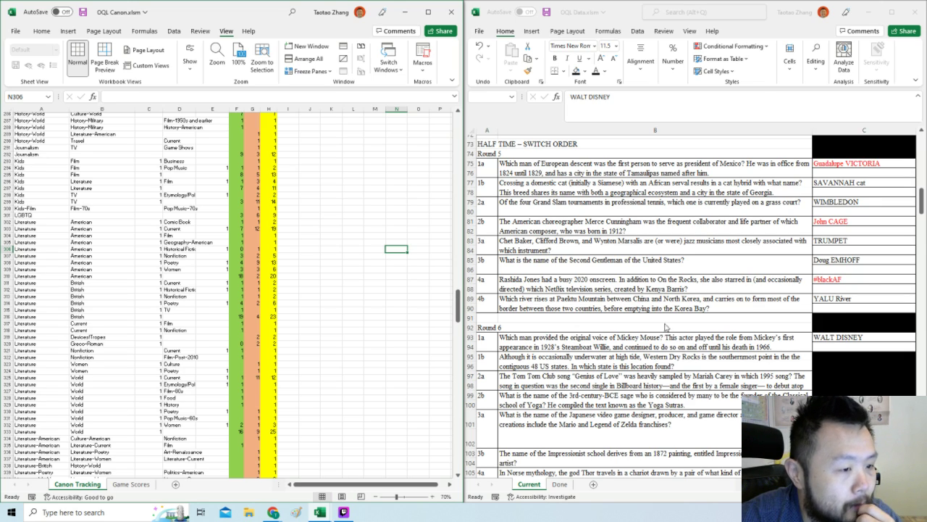
Uncover the answer to question 1b of Round 6 in OQL Data.
left_click(863, 346)
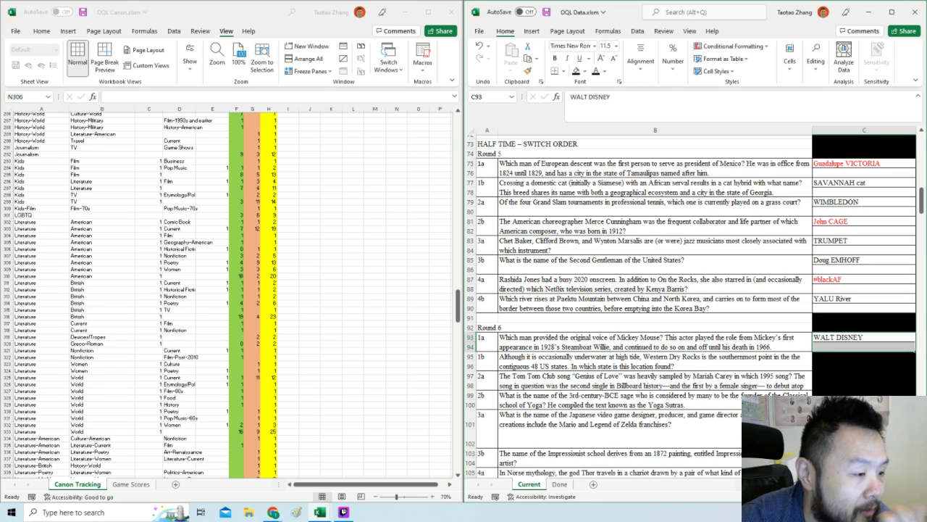
left_click(832, 364)
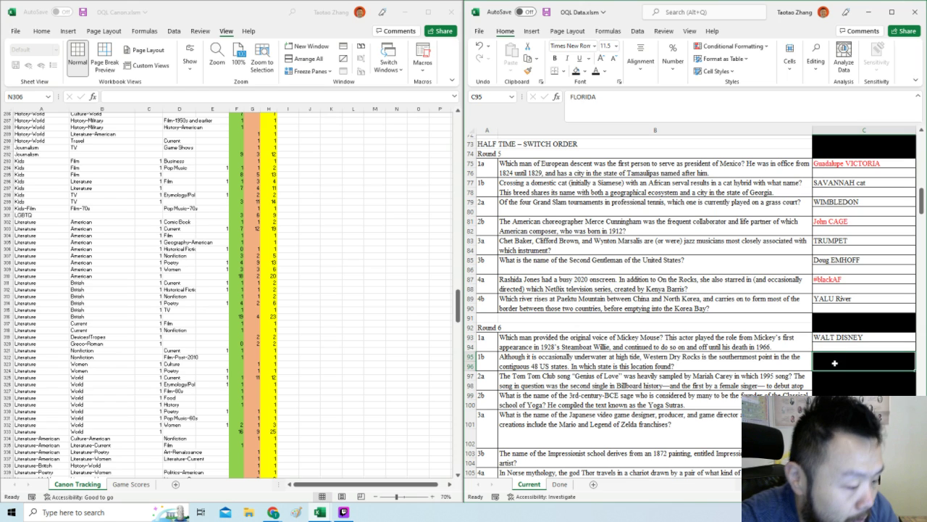
key("F4")
Set the green count of the Geography, American, Travel row to 29 in OQL Canon.
left_click_drag(457, 312, 450, 255)
left_click(244, 242)
type("29")
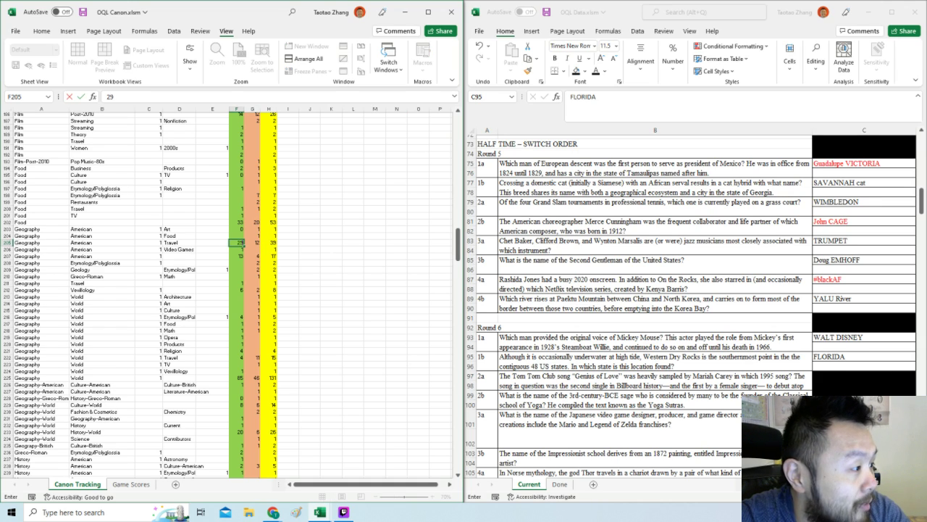
left_click(331, 249)
Uncover the answer to question 2a of Round 6 in OQL Data and mark it red as a miss.
left_click(673, 369)
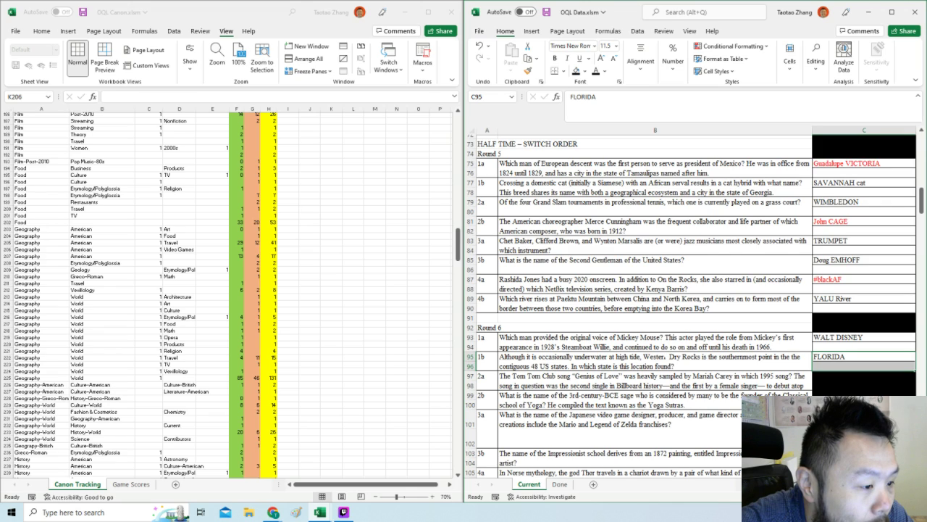
left_click(673, 377)
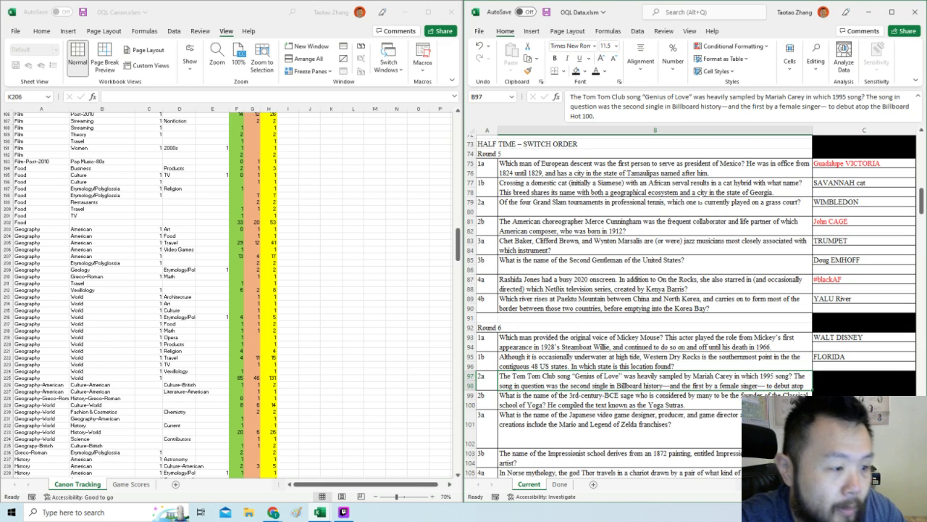
left_click(825, 382)
left_click(824, 378)
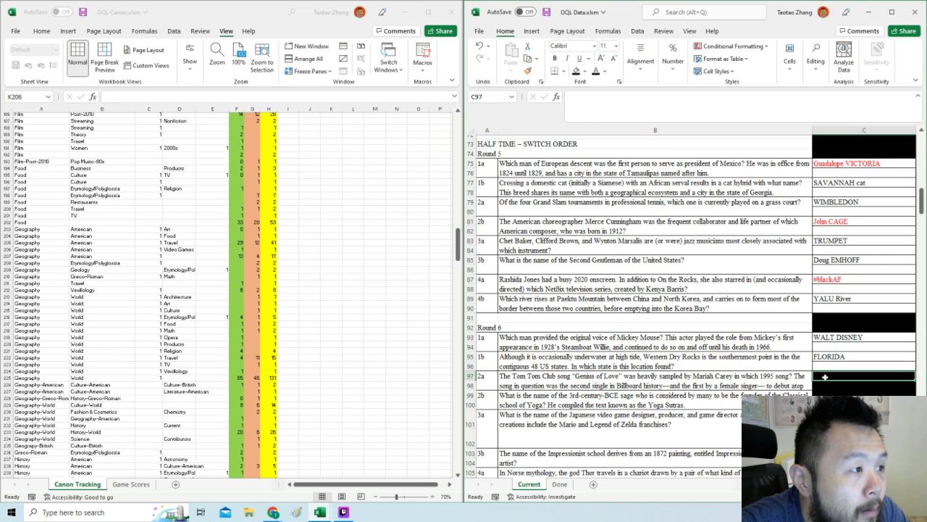
left_click(824, 385)
left_click(831, 380)
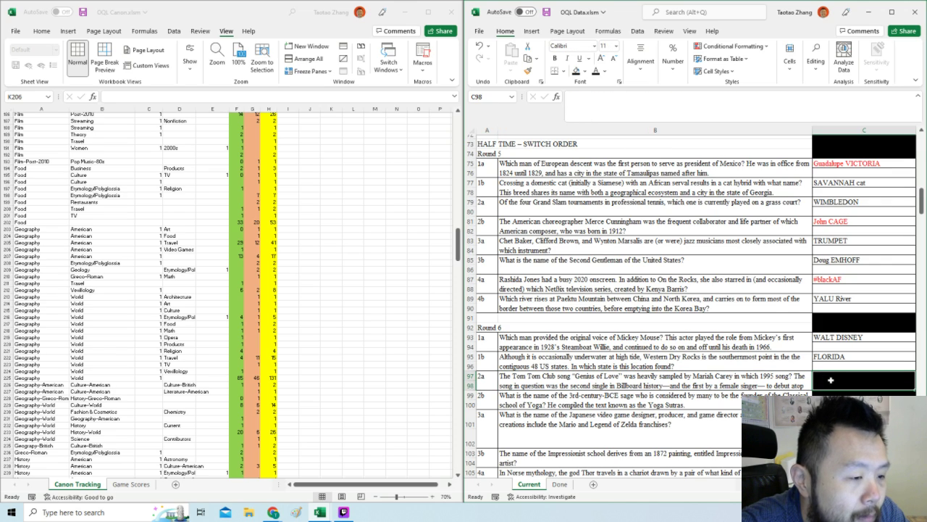
key("F4")
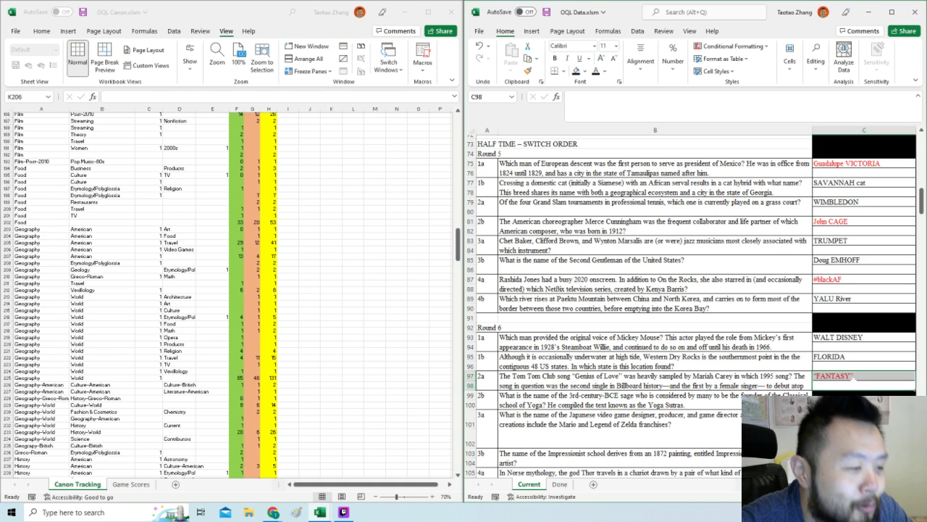
left_click(654, 381)
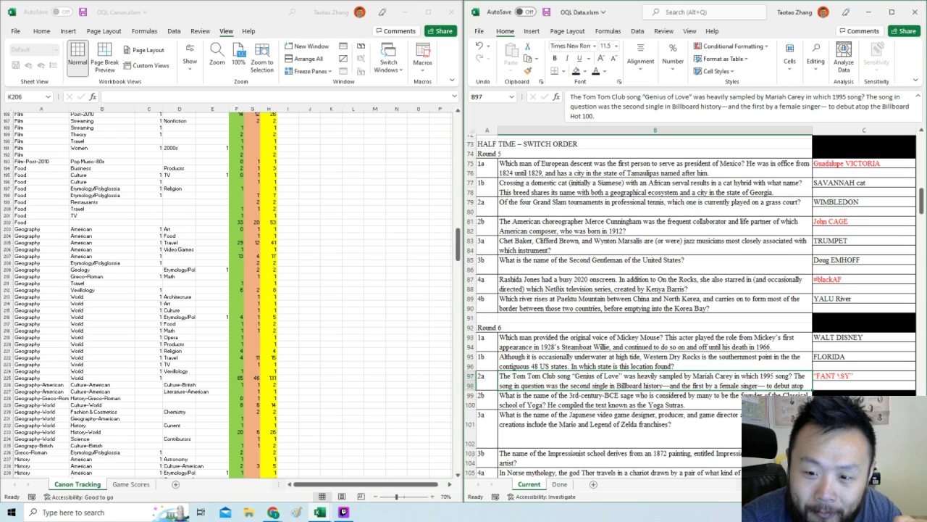
left_click(837, 376)
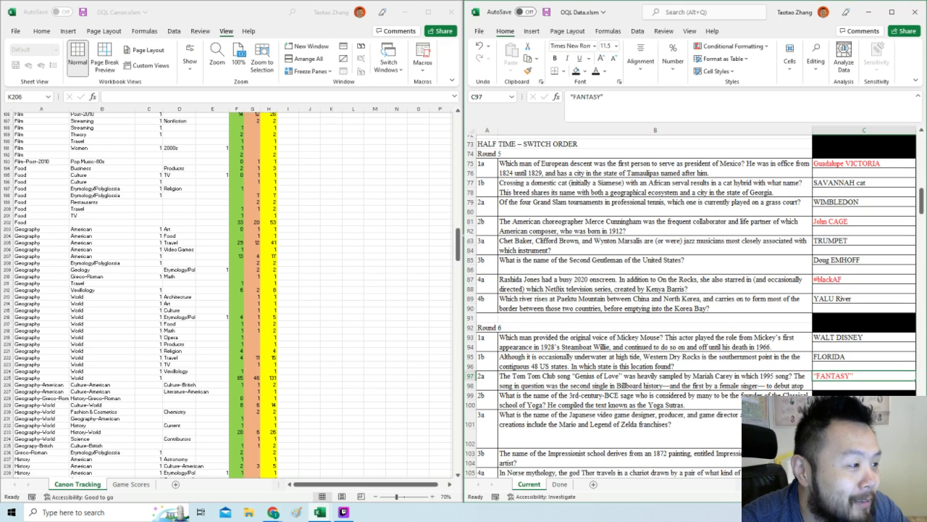
Set the misses count of the Pop Music, 80s row without a third tag to 26 in OQL Canon.
left_click_drag(459, 237, 448, 356)
left_click(179, 247)
left_click(251, 248)
type("26")
left_click(283, 253)
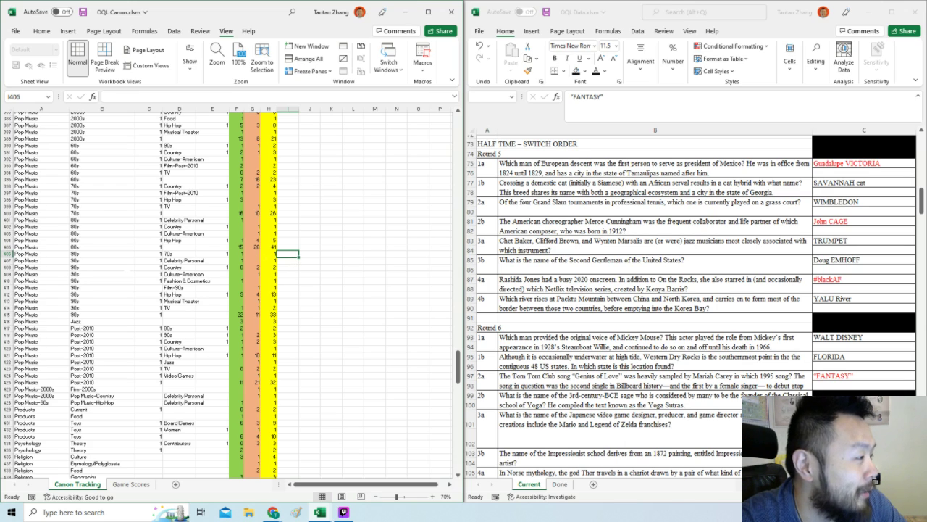
Copy the Pop Music, 80s tags into a new row at the end of the tracking list.
scroll(150, 295, "up", 1)
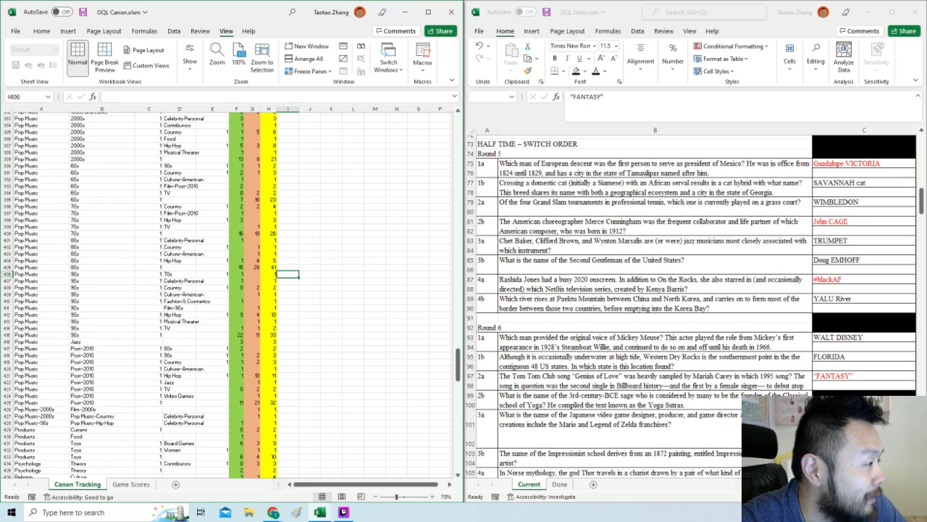
left_click_drag(149, 267, 16, 267)
key("ctrl+c")
left_click(40, 267)
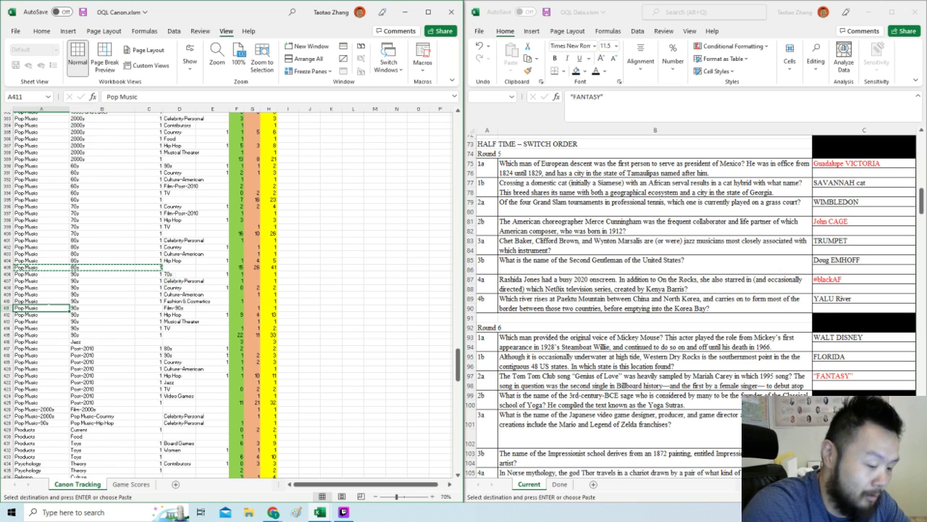
key("ctrl+Down")
key("Down")
key("ctrl+v")
Complete the new Pop Music, 80s row with third tag 90s flagged 1, a misses count of 1 and the total formula copied from the row above.
key("Right")
key("Right")
key("Right")
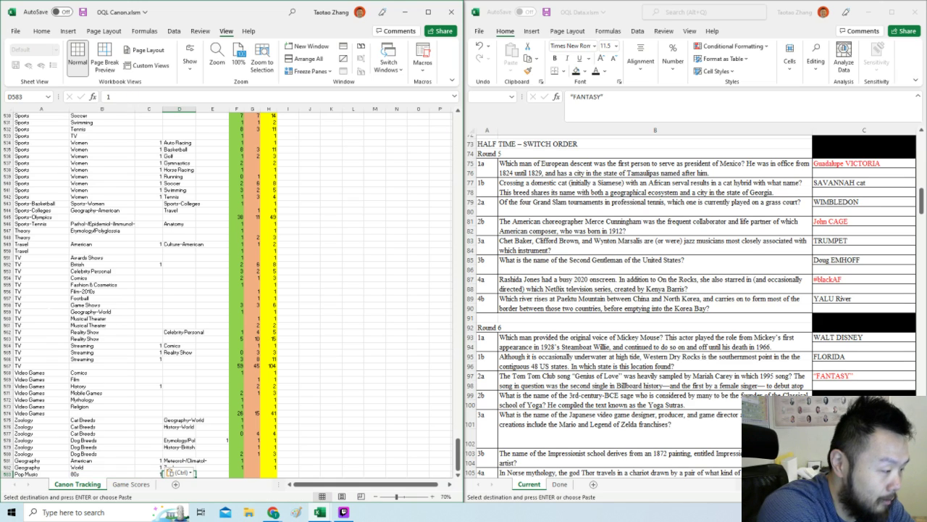
key("Right")
type("1")
key("Right")
key("Right")
type("1")
key("Right")
key("Up")
key("ctrl+c")
key("Down")
key("ctrl+v")
left_click(269, 318)
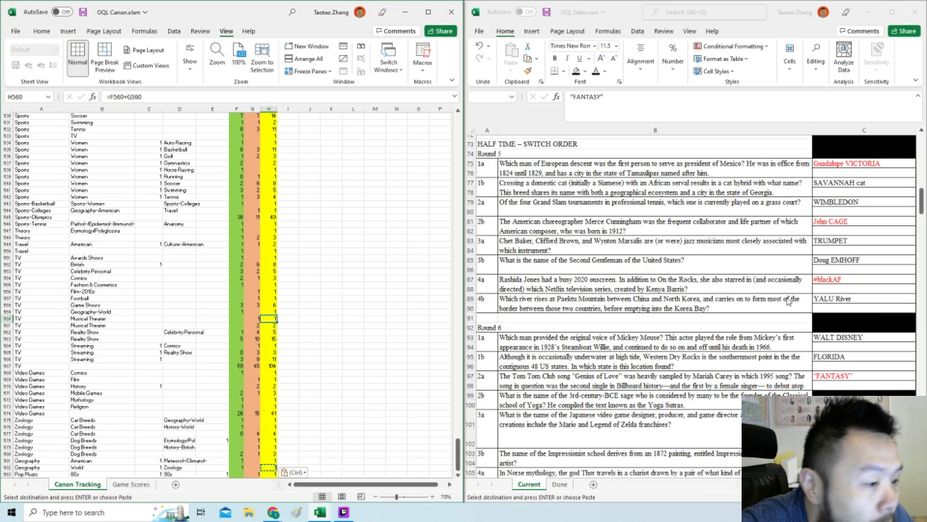
Uncover the answer to question 2b of Round 6 in OQL Data, correct it to PATAJALI and mark it red.
left_click(789, 355)
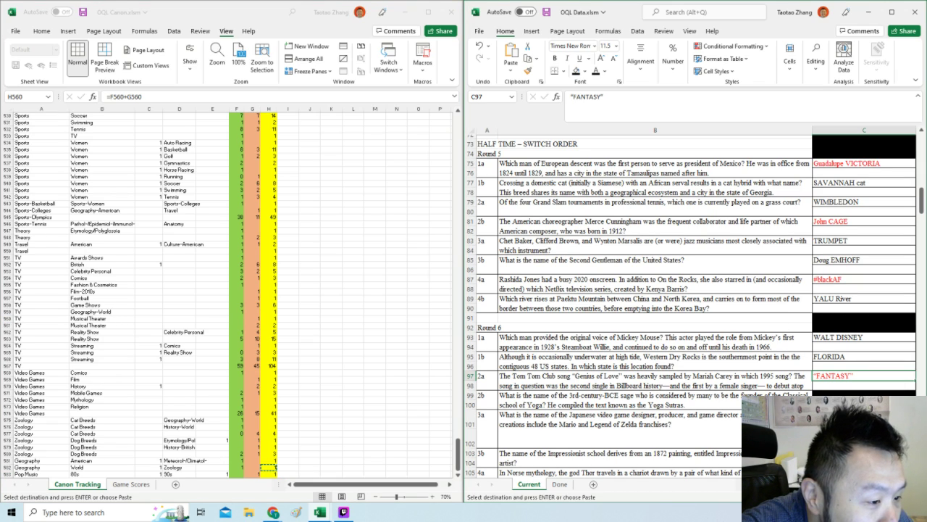
key("Down")
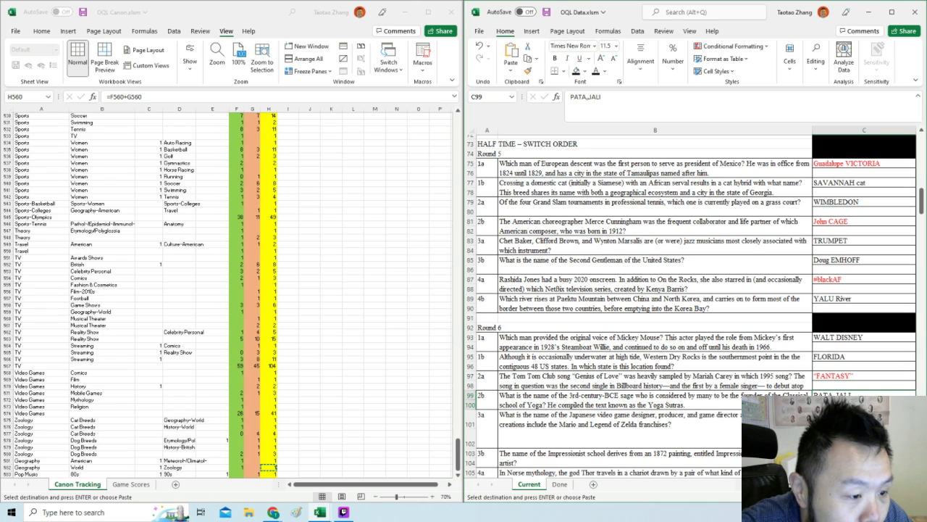
left_click(587, 97)
key("BackSpace")
key("Return")
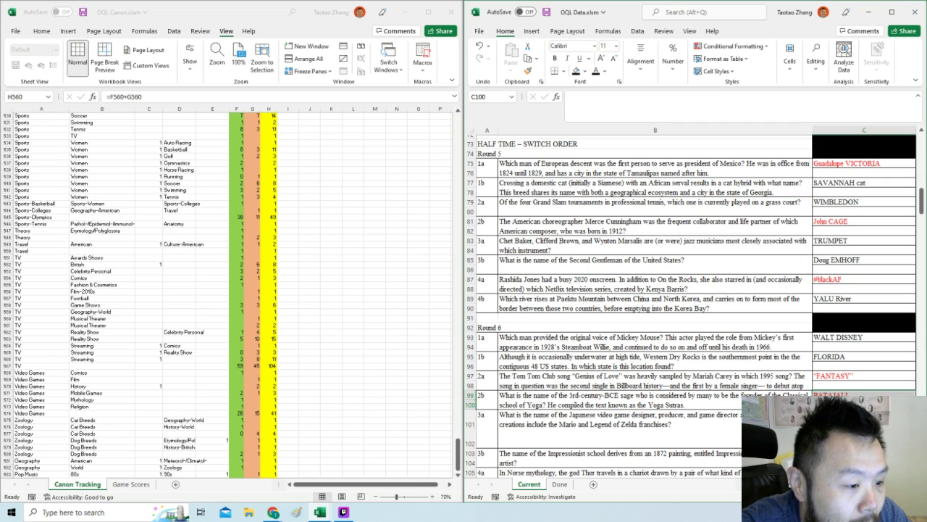
Reopen question 2b's answer for editing and recheck the spelling of the sage's name.
left_click(654, 400)
key("Right")
left_click(590, 94)
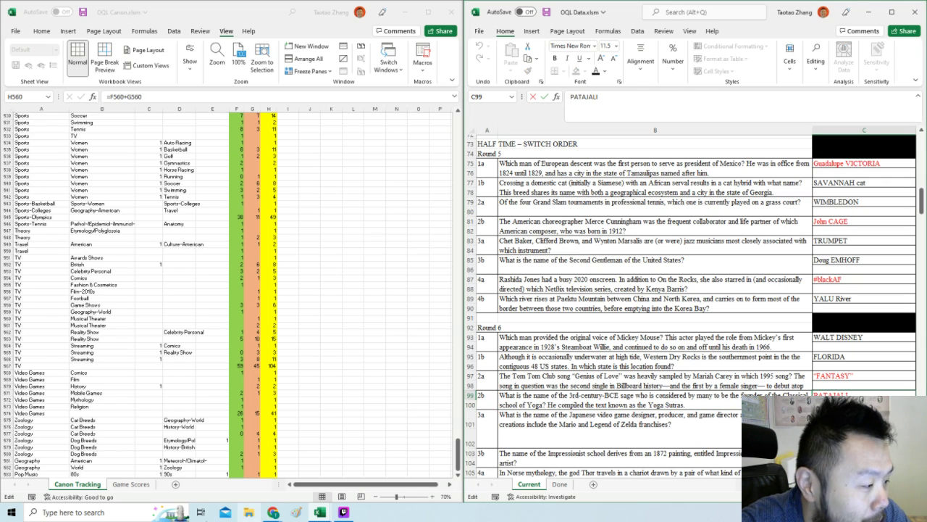
left_click(273, 512)
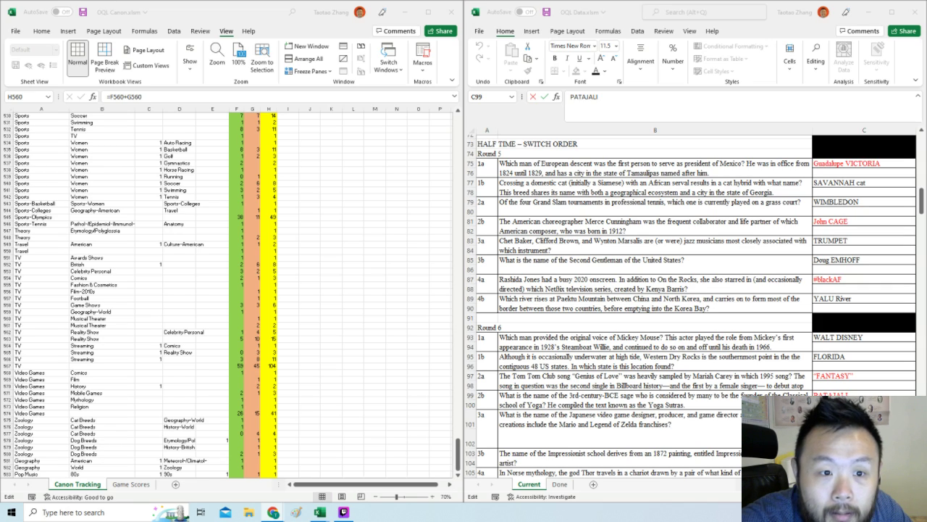
left_click(586, 97)
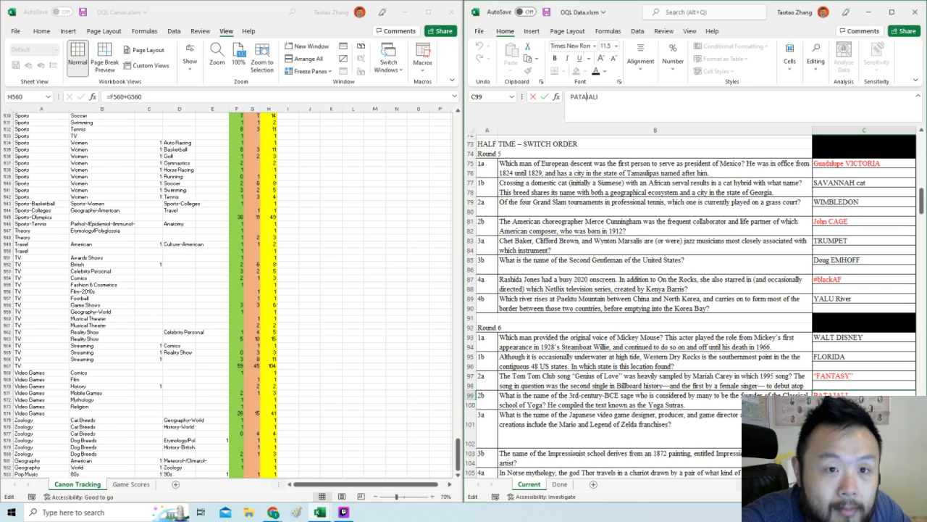
key("Return")
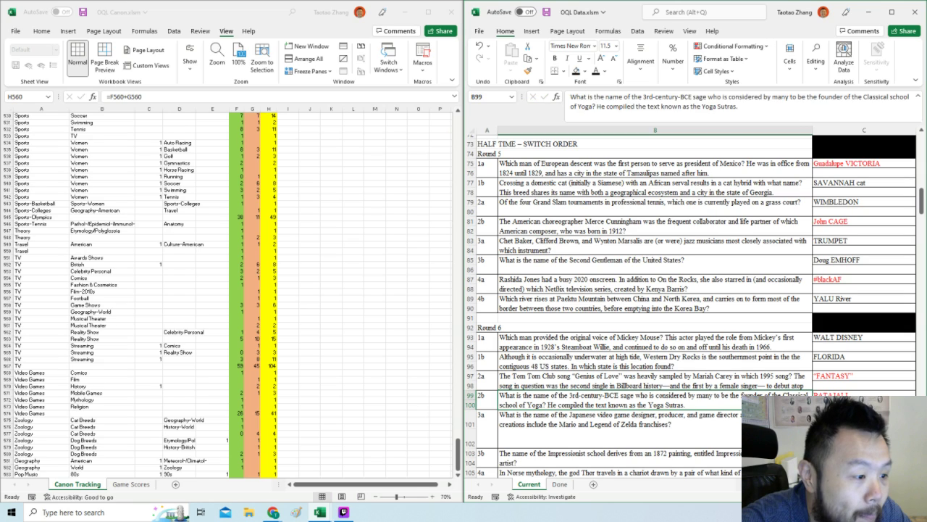
key("Up")
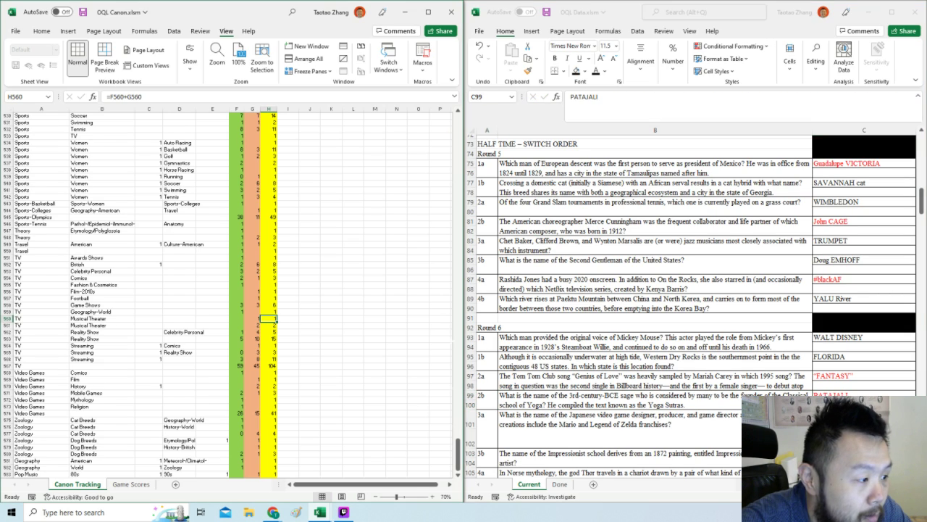
Set the misses count of the Niche Entertainment, Yoga row to 3.
left_click_drag(458, 438, 448, 326)
left_click(101, 284)
left_click(258, 285)
type("3")
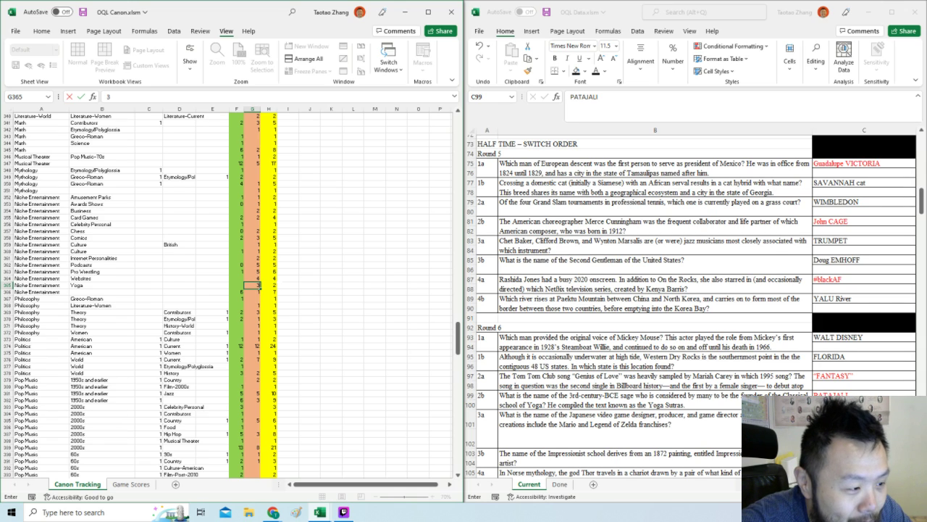
left_click(309, 278)
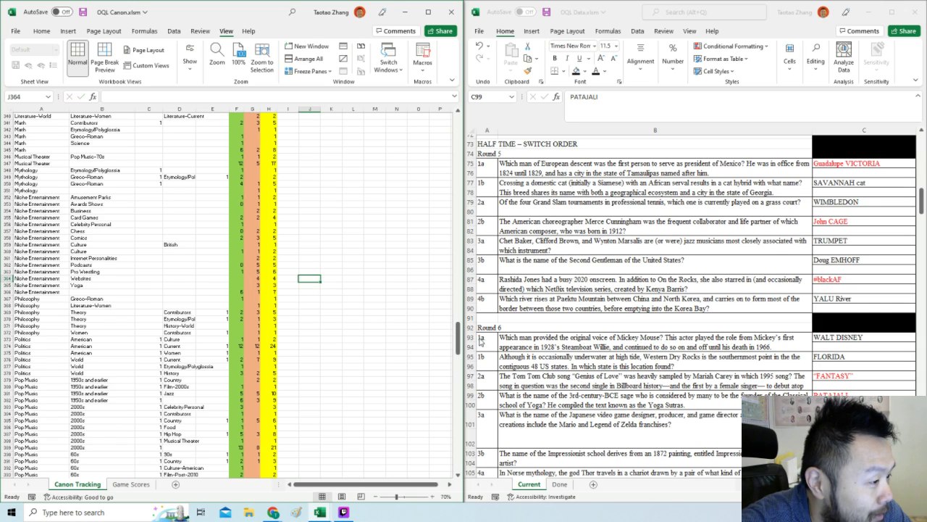
Copy the Religion tag into a new row at the end of the tracking list and enter Contributors as its second tag.
left_click_drag(462, 334, 468, 371)
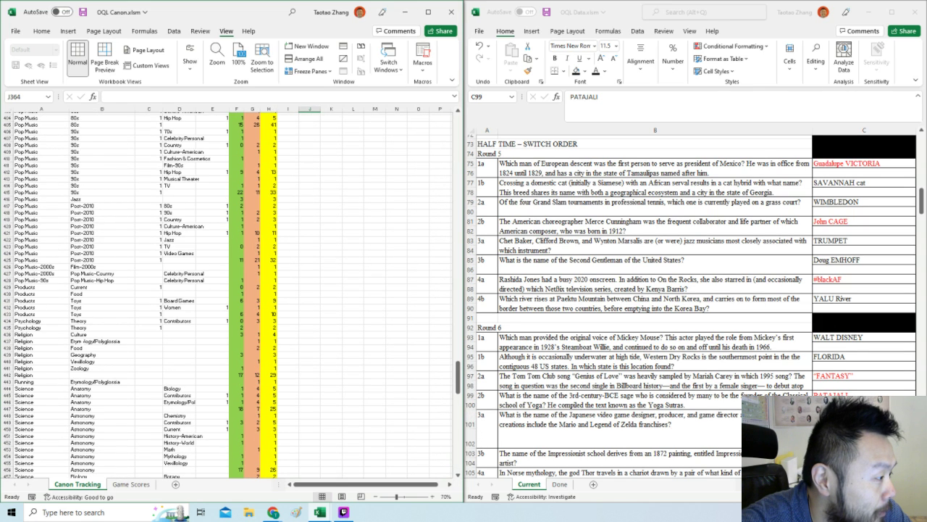
left_click(40, 335)
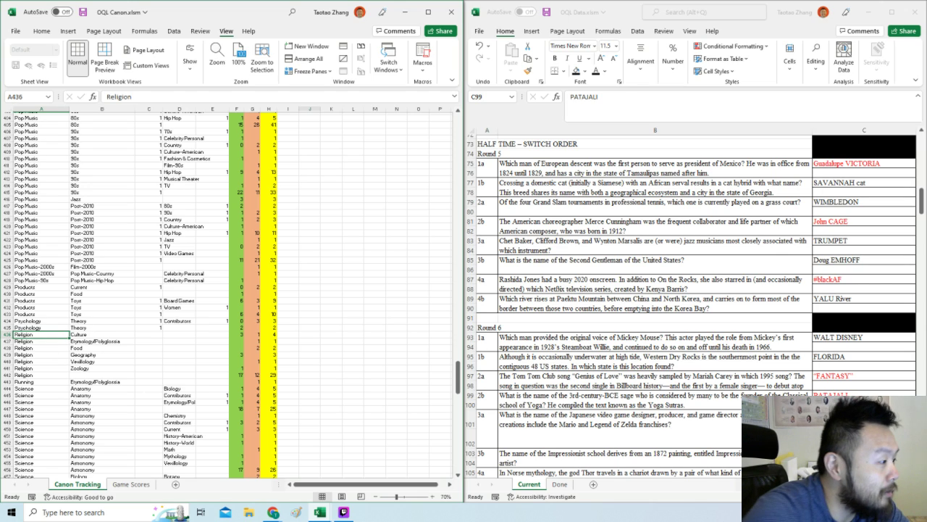
key("ctrl+c")
key("Down")
key("Down")
left_click(41, 361)
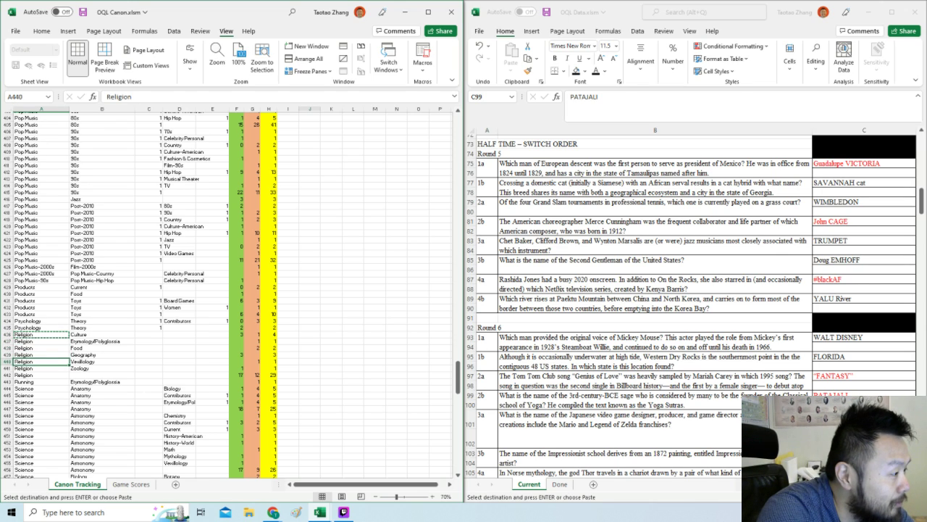
key("ctrl+Down")
key("Down")
key("ctrl+v")
key("Right")
type("Cont")
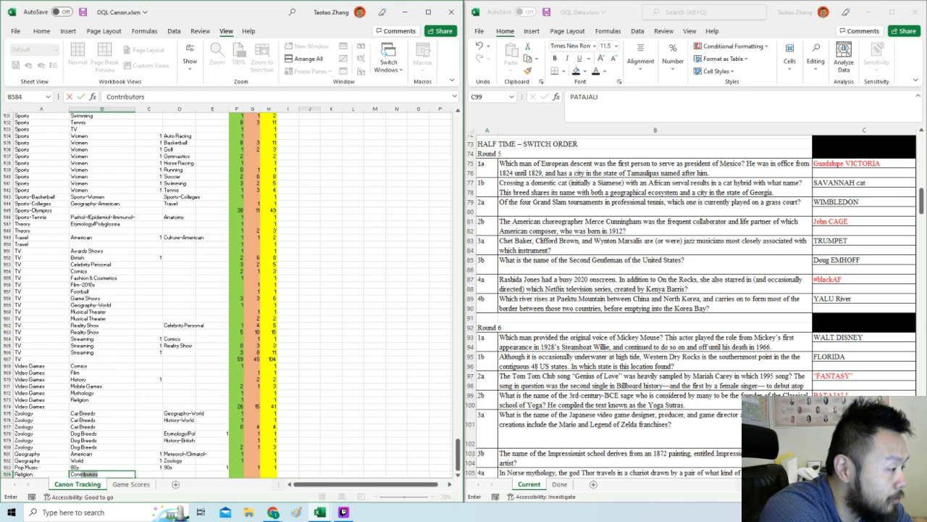
Enter a misses count of 1 in the new Religion, Contributors row.
key("Right")
key("Right")
key("Right")
key("Right")
key("Right")
type("1")
key("Right")
left_click(268, 413)
Flag the Religion, Etymology/Polyglossia row as synergized with 1.
scroll(269, 413, "up", 20)
scroll(145, 290, "up", 17)
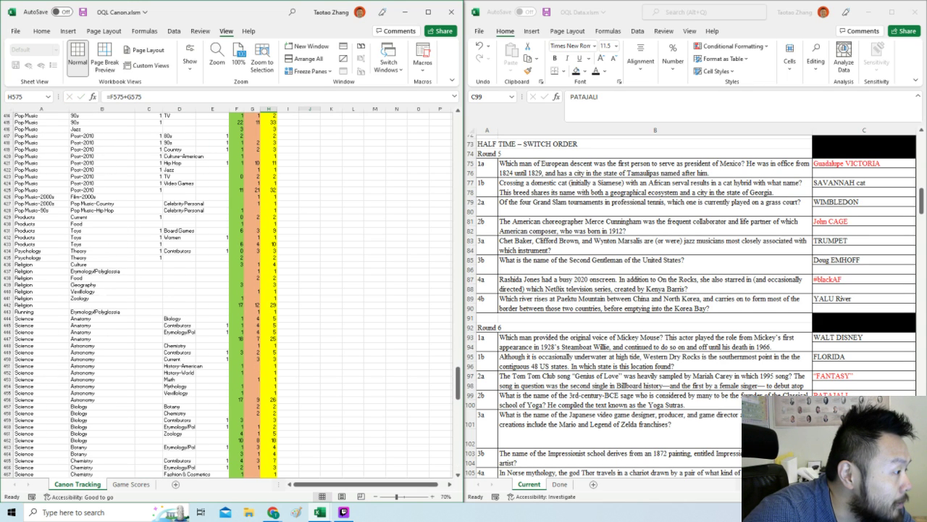
left_click(149, 271)
type("1")
left_click(396, 258)
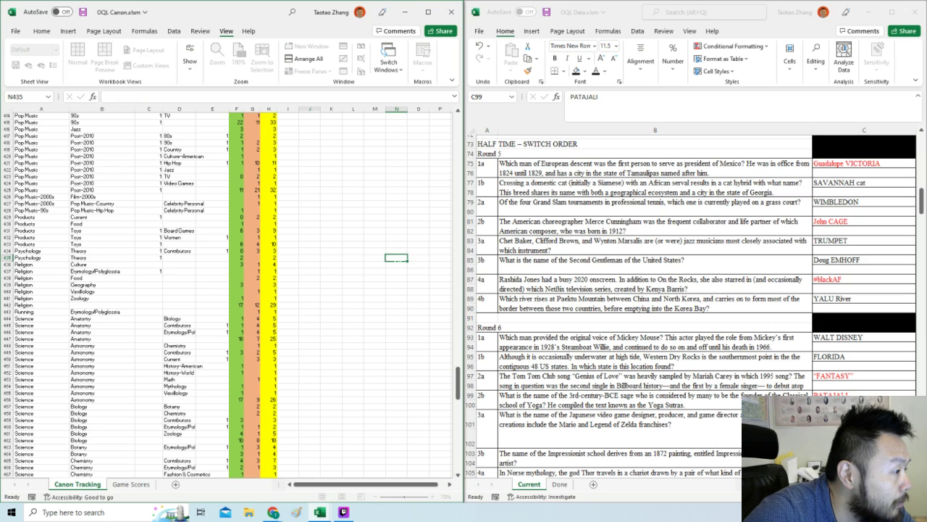
left_click(148, 265)
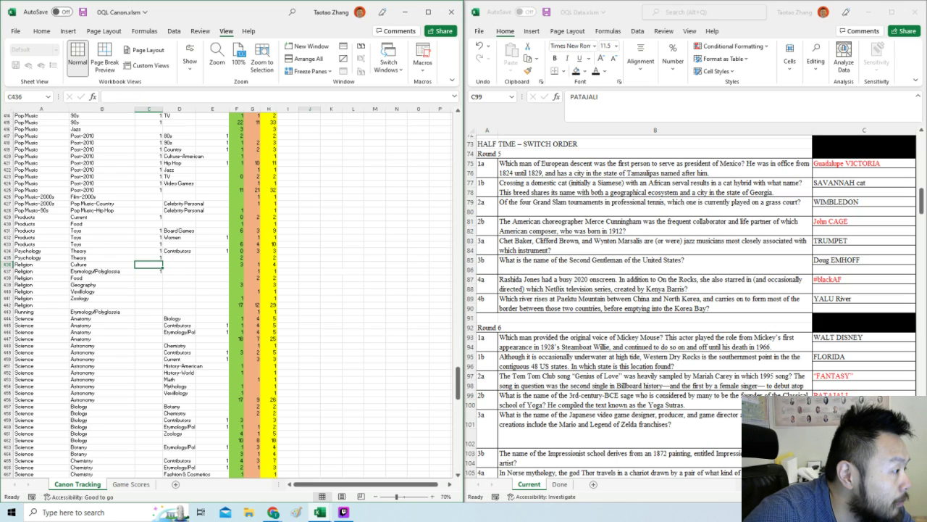
Review question 3a of Round 6 in OQL Data and select its hidden answer.
left_click(642, 425)
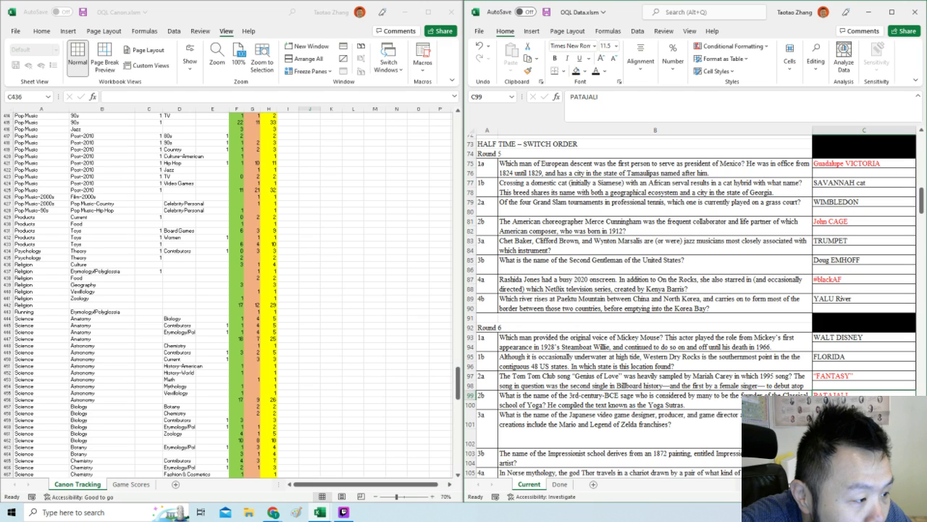
left_click_drag(456, 384, 457, 393)
left_click(418, 392)
left_click(642, 425)
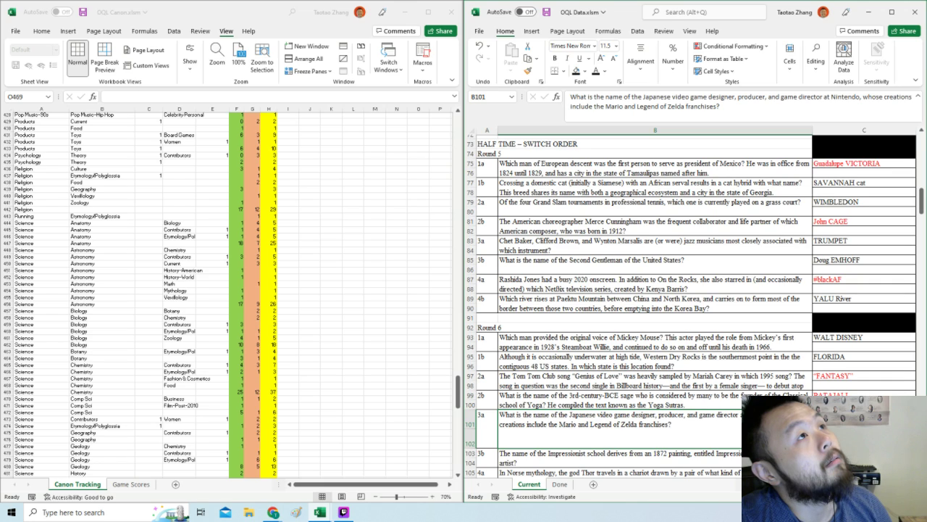
left_click(863, 423)
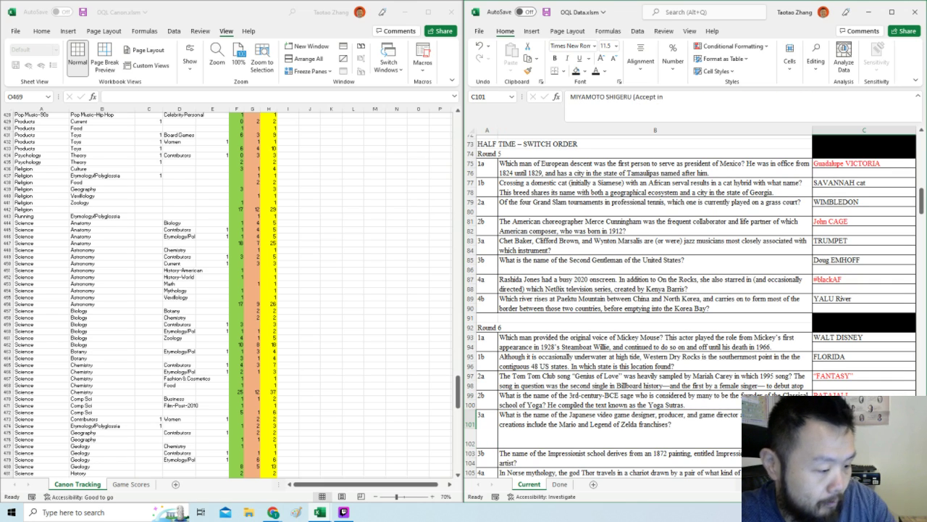
Clear the leftover acceptance note below question 3a's answer and trim the answer to MIYAMOTO SHIGERU.
left_click(863, 442)
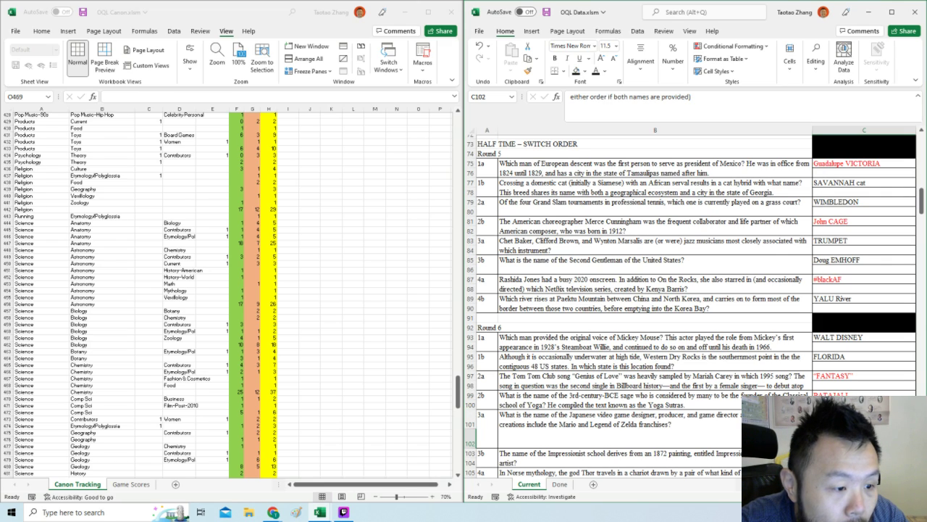
key("Delete")
key("Up")
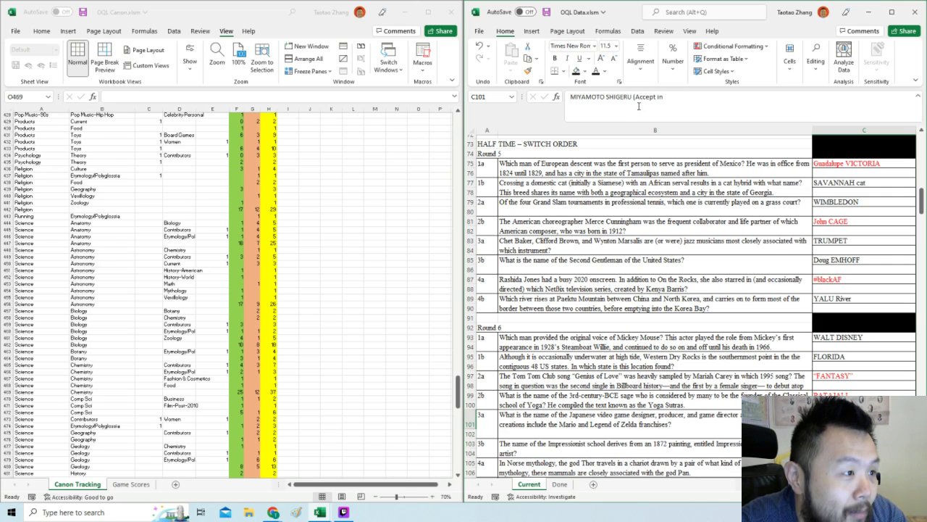
left_click_drag(634, 96, 759, 107)
key("BackSpace")
key("Return")
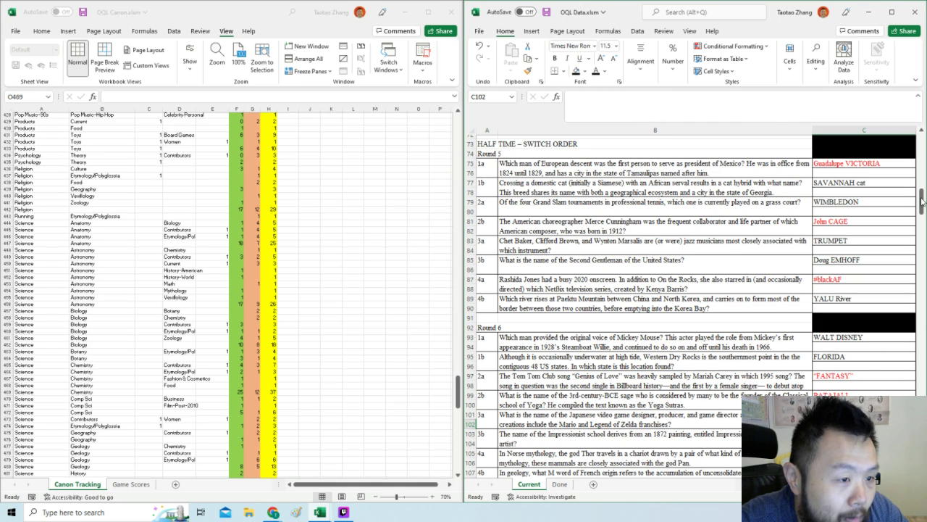
mouse_move(922, 202)
left_mouse_down()
mouse_move(918, 166)
mouse_move(919, 205)
left_mouse_up()
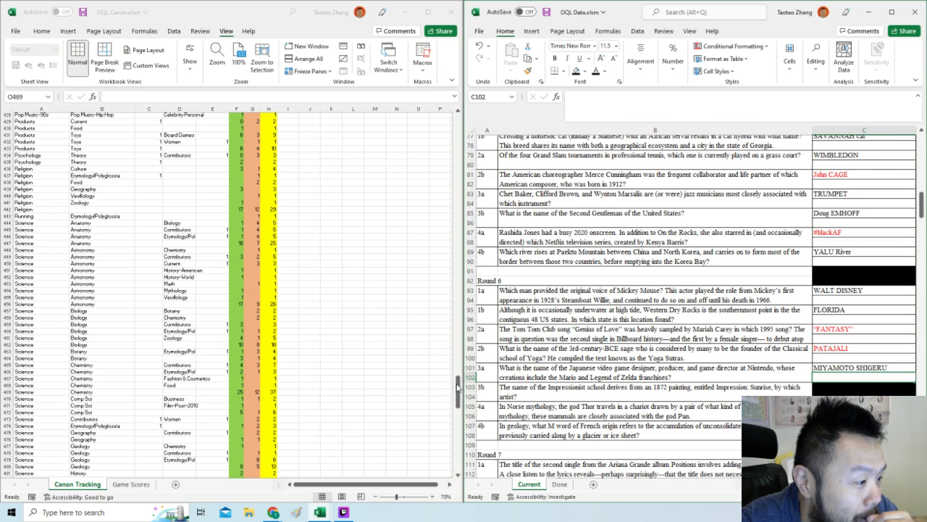
In OQL Canon, set the count of the Video Games row without a second tag to 28.
left_click_drag(456, 390, 457, 451)
left_click(108, 422)
left_click(237, 422)
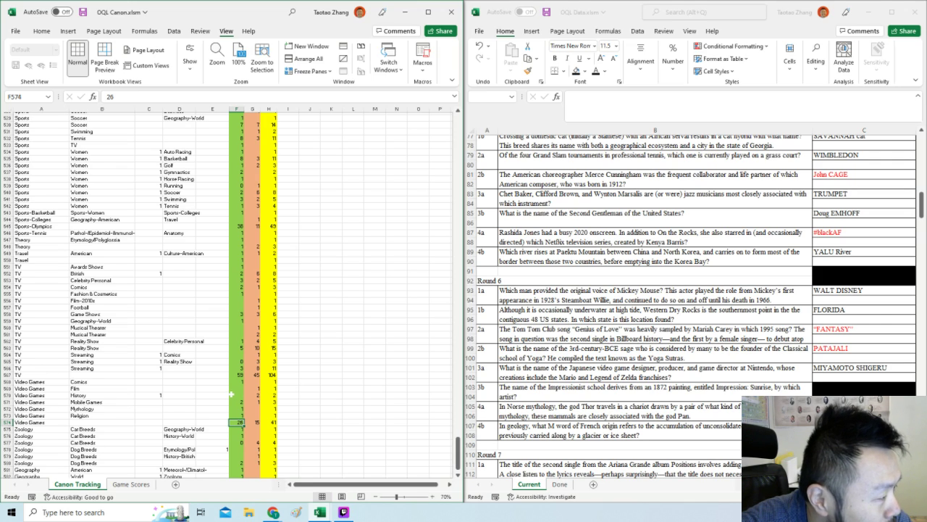
type("28")
left_click(331, 402)
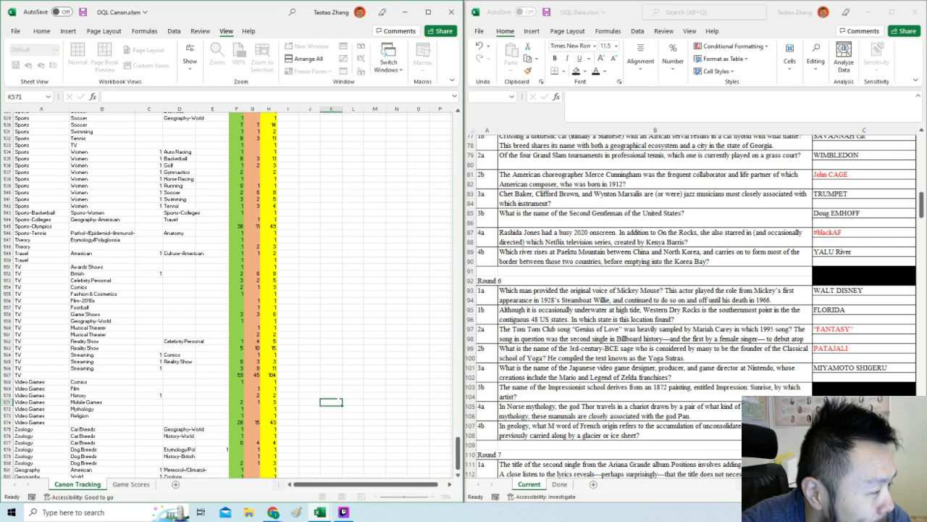
Uncover the answer to question 3b of Round 6 and set the count of the Art, Impressionist row in OQL Canon to 10.
left_click(847, 377)
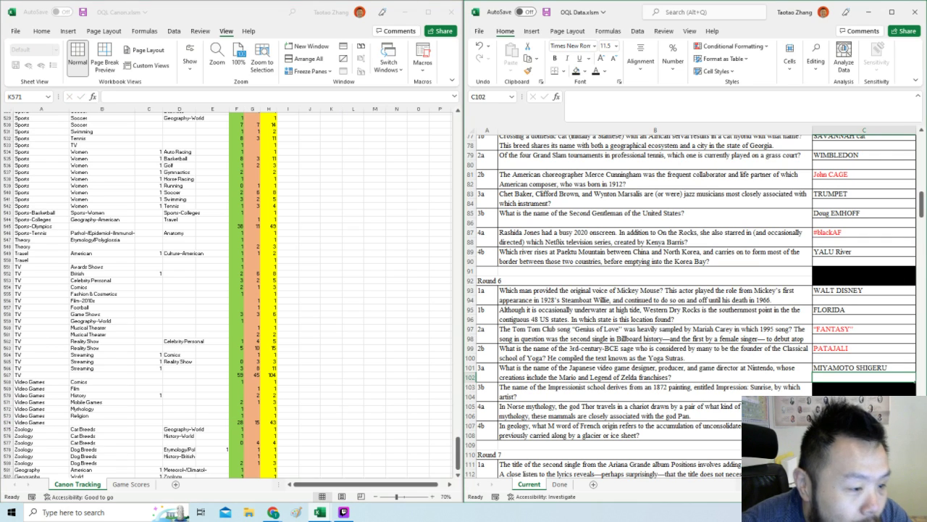
left_click(832, 390)
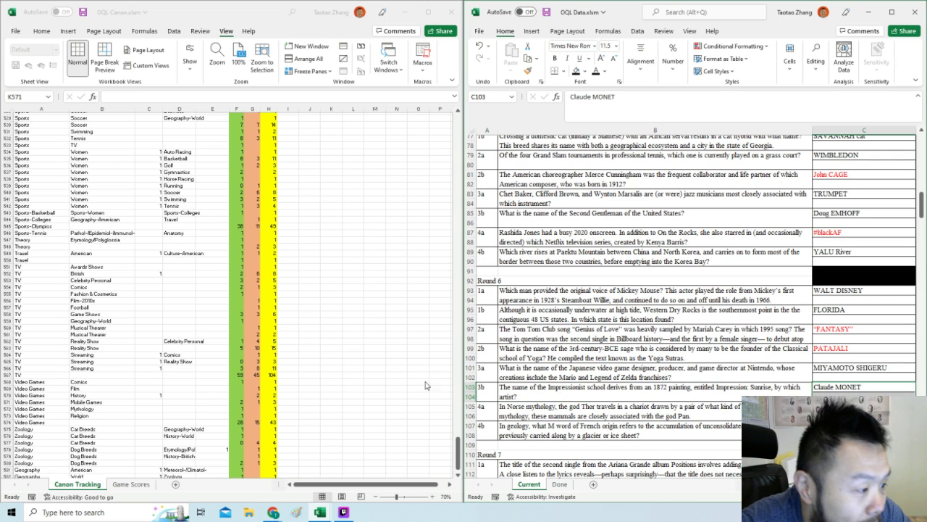
left_click_drag(457, 448, 462, 102)
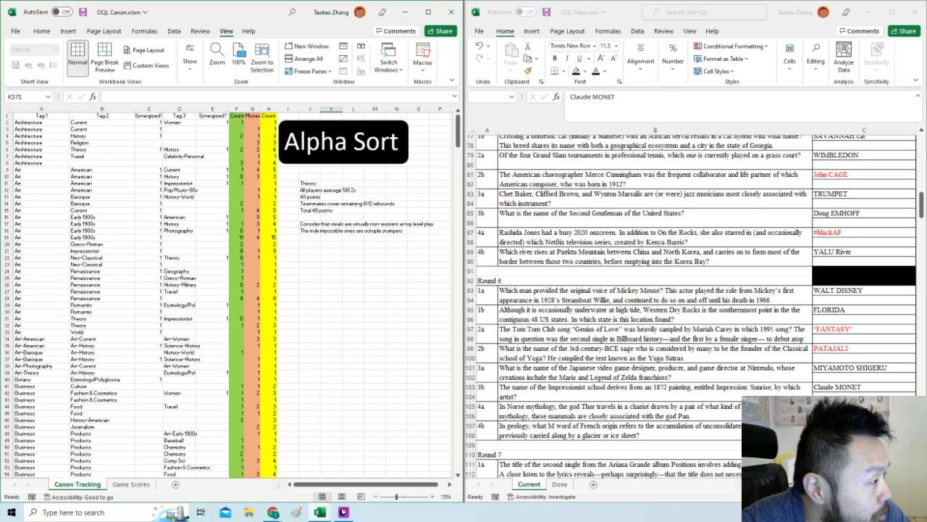
left_click(242, 251)
type("10")
left_click(353, 298)
Uncover question 4a's answer in Round 6 and give the Mythology row without a second tag a count of 1 and 2 misses.
left_click(665, 409)
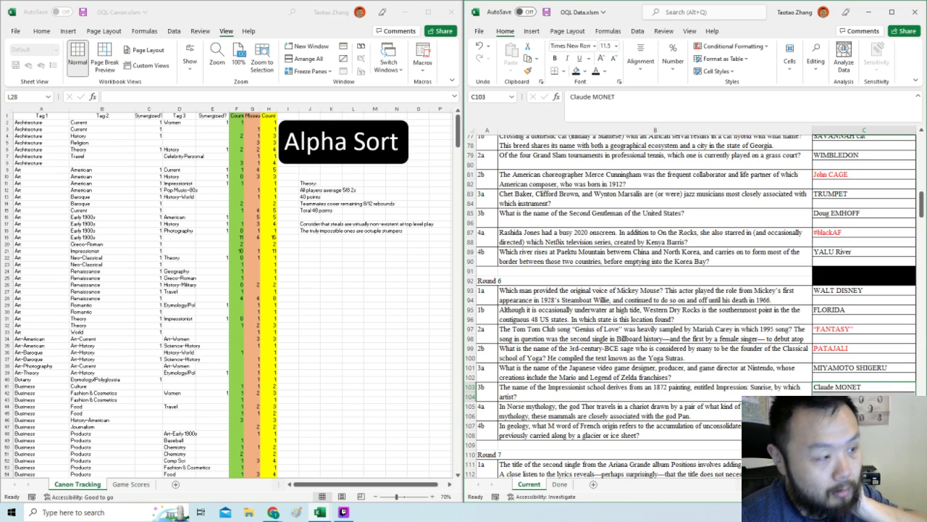
key("Down")
left_click_drag(458, 132, 436, 324)
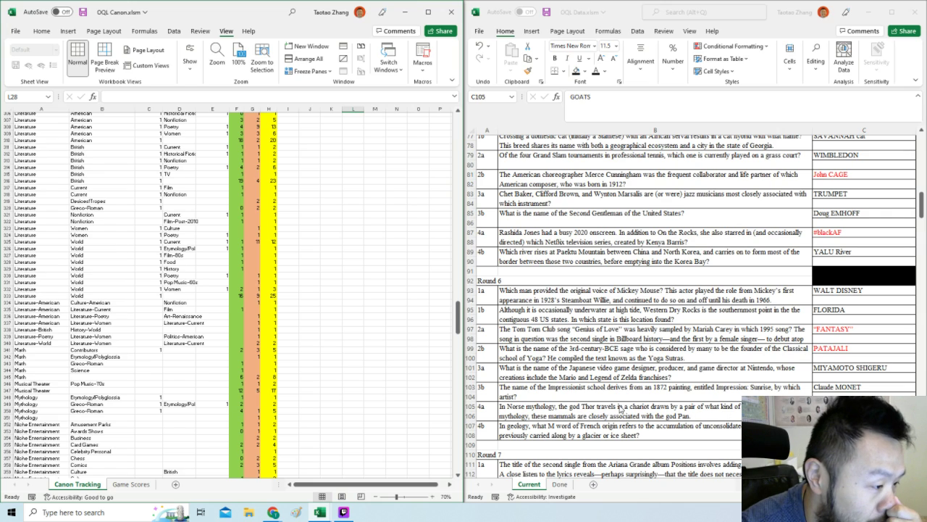
left_click(101, 377)
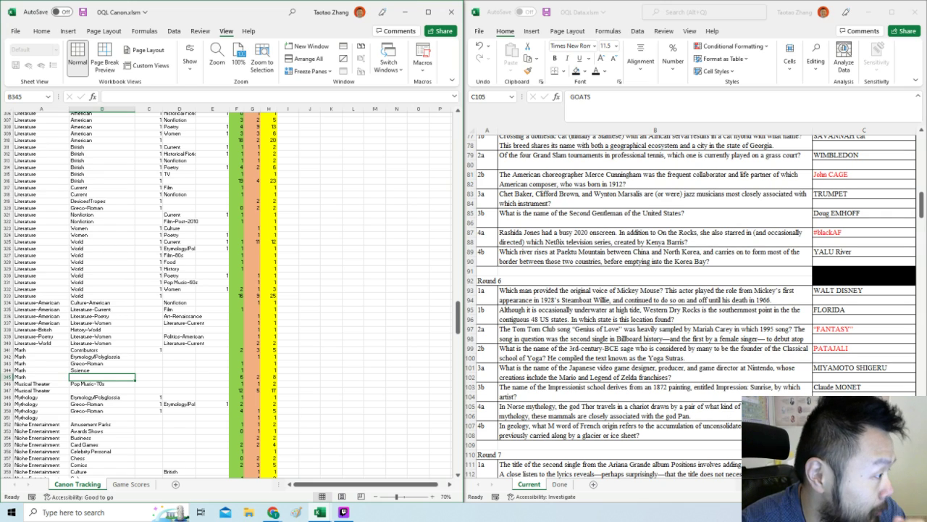
left_click(239, 378)
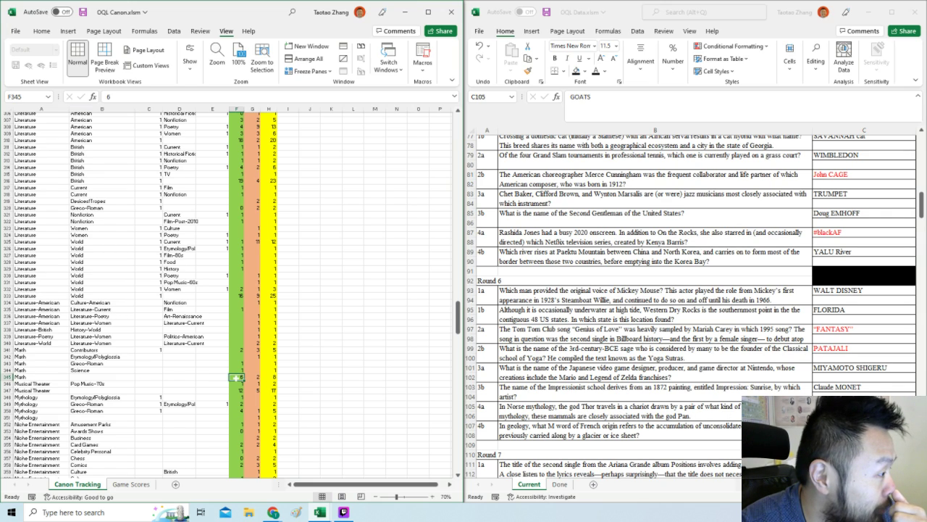
left_click_drag(102, 417, 249, 418)
left_click(236, 417)
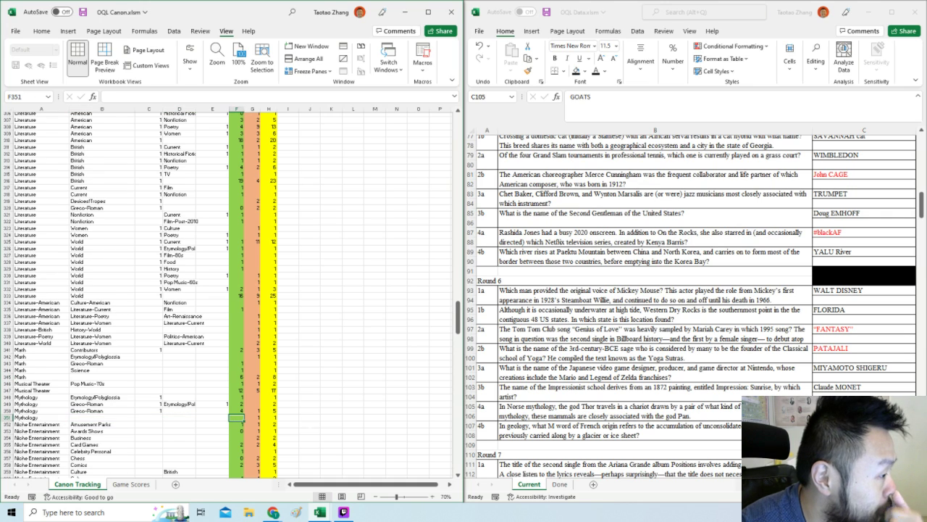
left_click(252, 417)
type("2")
left_click(331, 397)
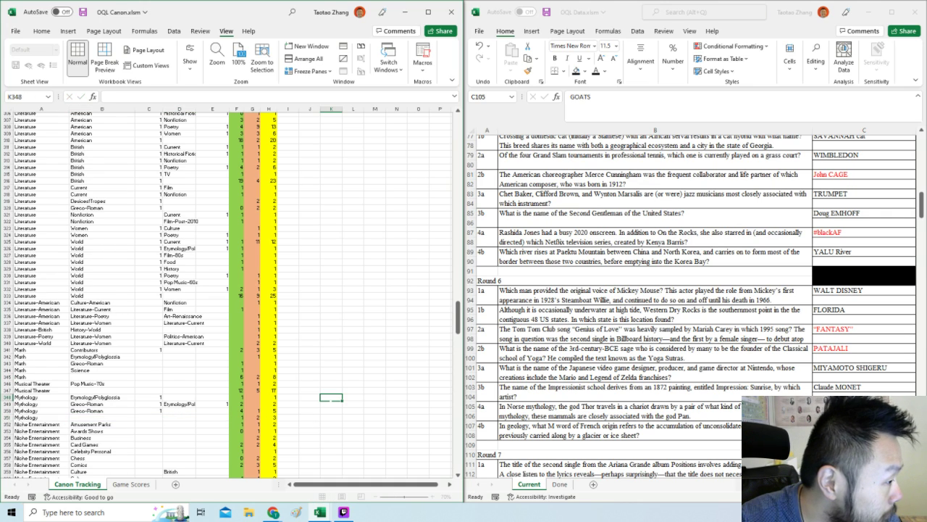
Uncover the answer to question 4b of Round 6 in OQL Data.
left_click(535, 402)
scroll(688, 304, "down", 1)
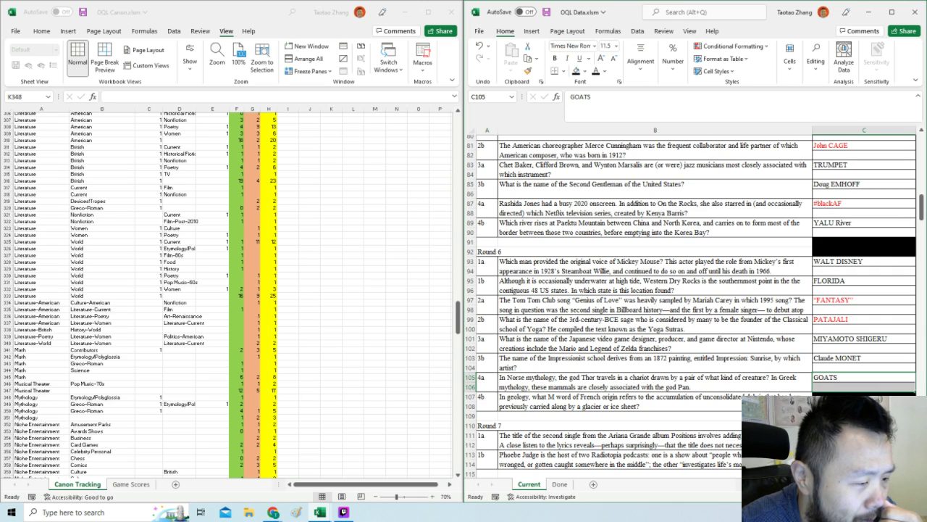
left_click(831, 396)
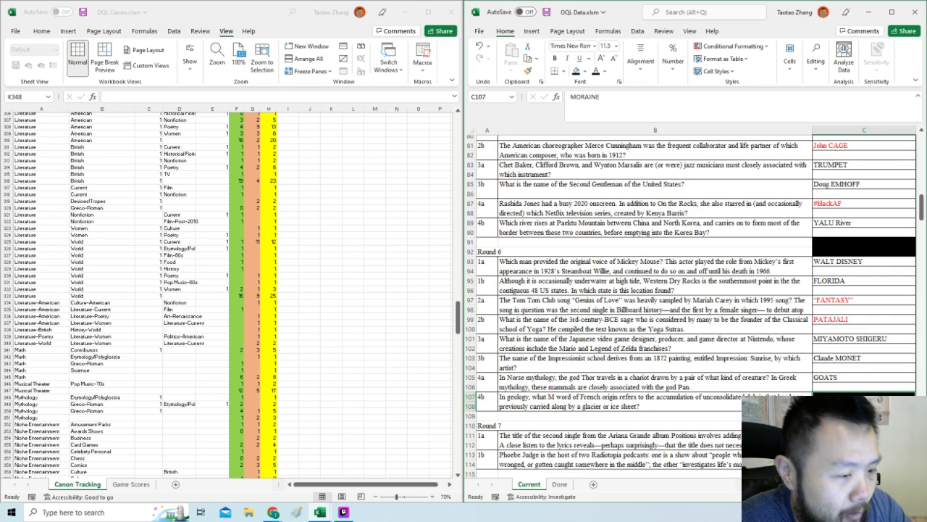
left_click(655, 400)
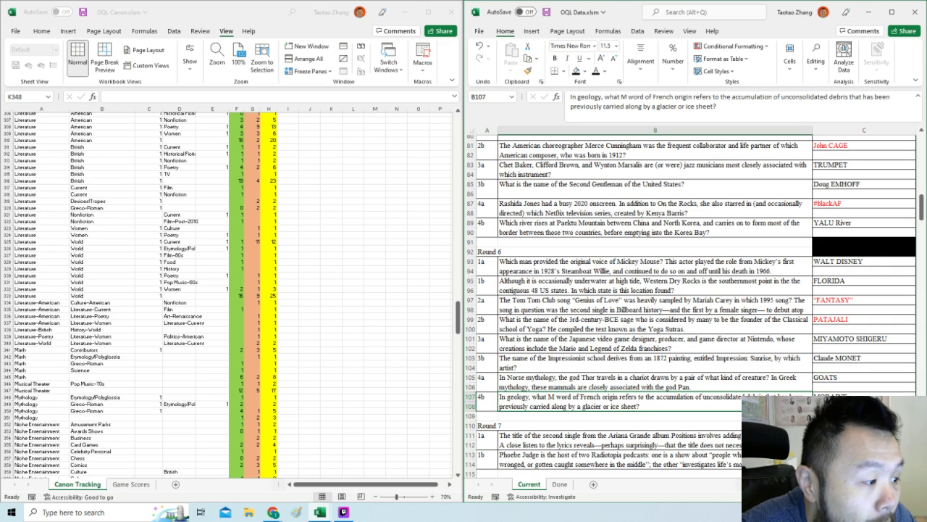
Check the related geology question in Round 4, and set the Science, Geology, Etymology/Pol row to a count of 1 and 7 misses.
left_click_drag(922, 210, 924, 190)
left_click_drag(923, 188, 923, 185)
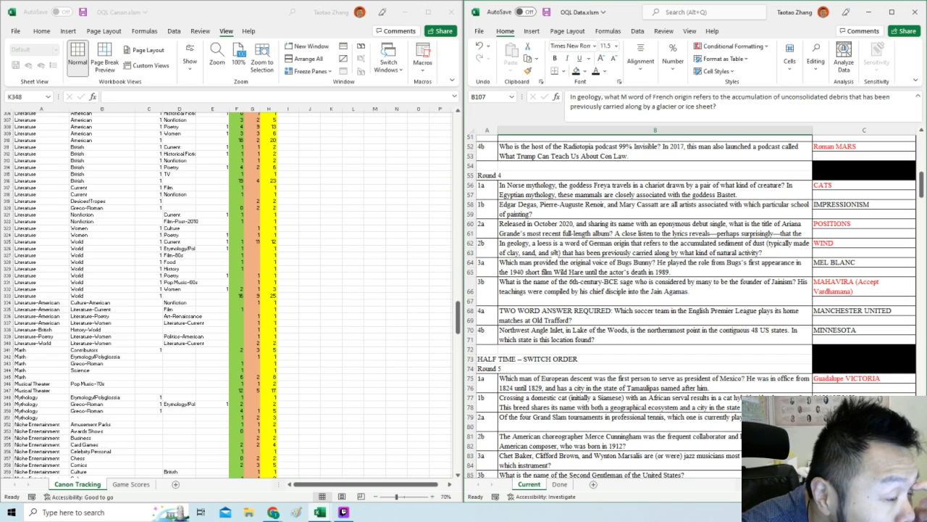
left_click_drag(922, 194, 918, 217)
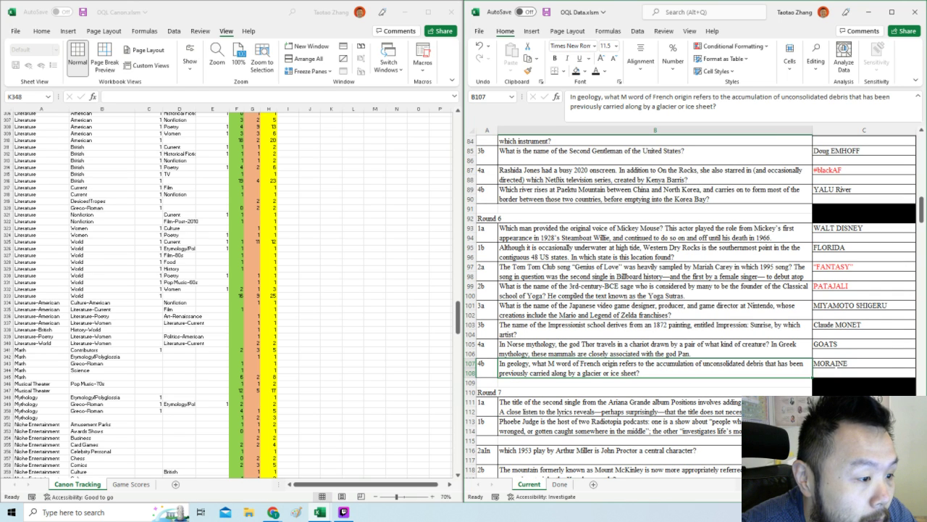
left_click_drag(458, 324, 462, 418)
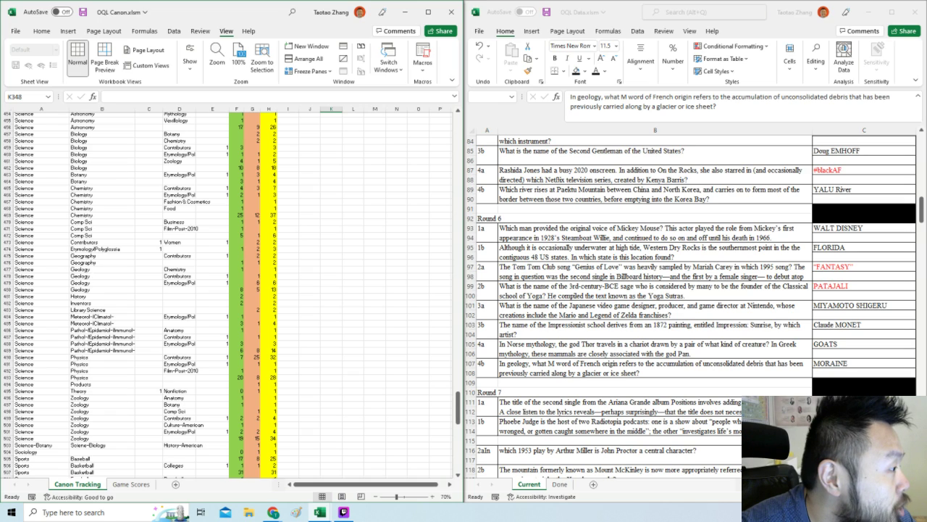
left_click(237, 282)
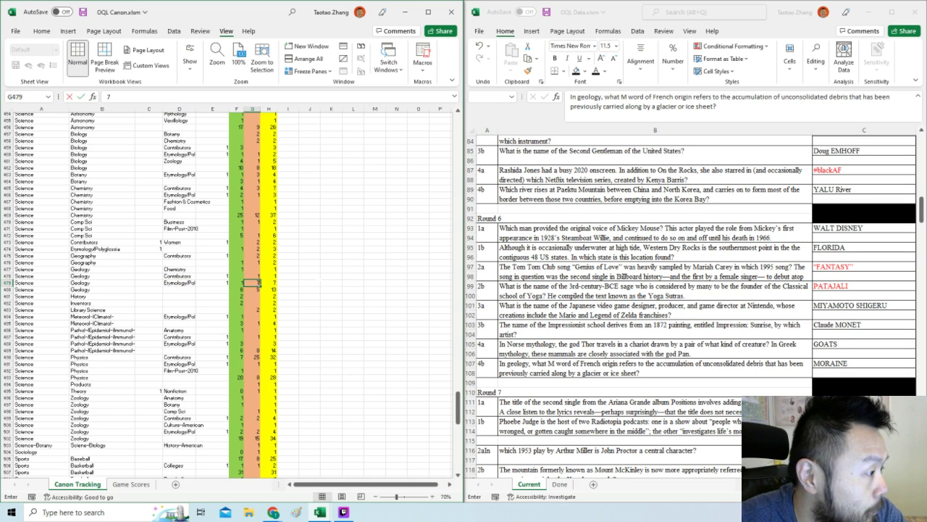
left_click(310, 283)
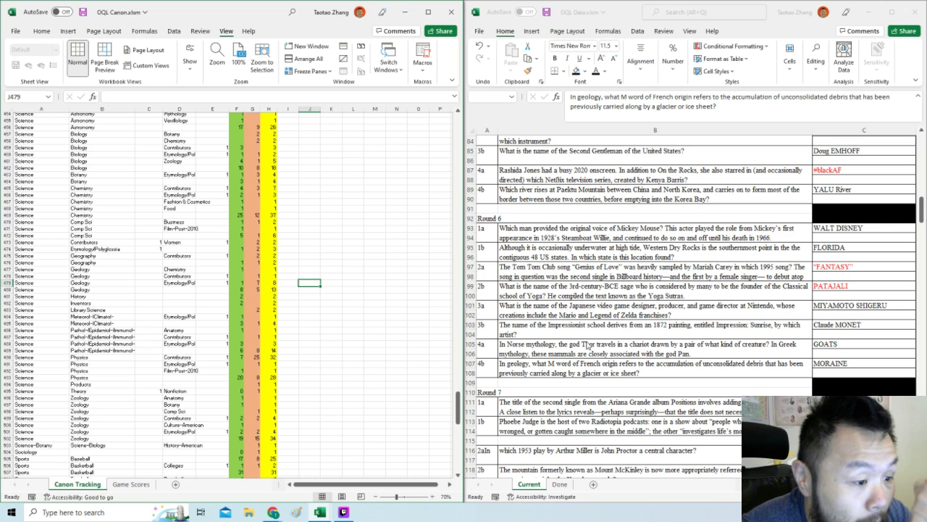
Read question 1a of Round 7 in OQL Data and uncover its answer.
left_click(731, 411)
scroll(730, 411, "down", 3)
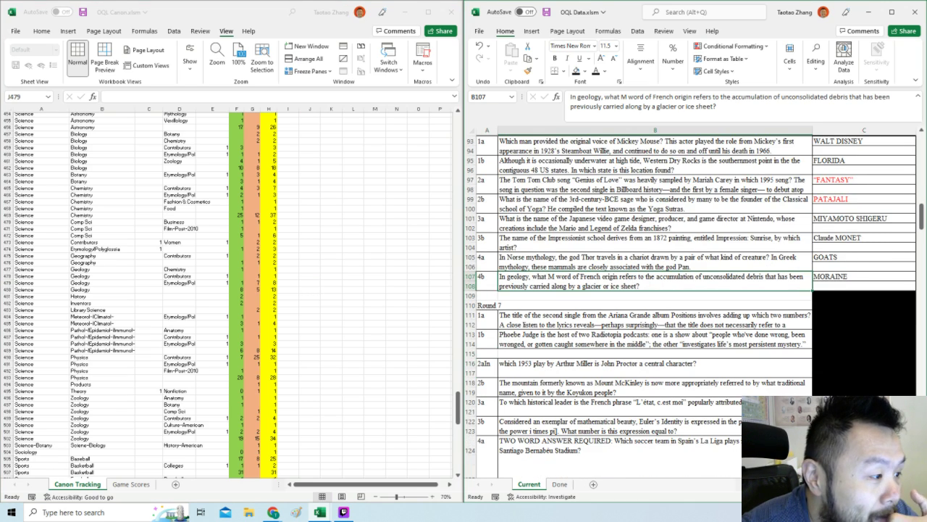
left_click(718, 324)
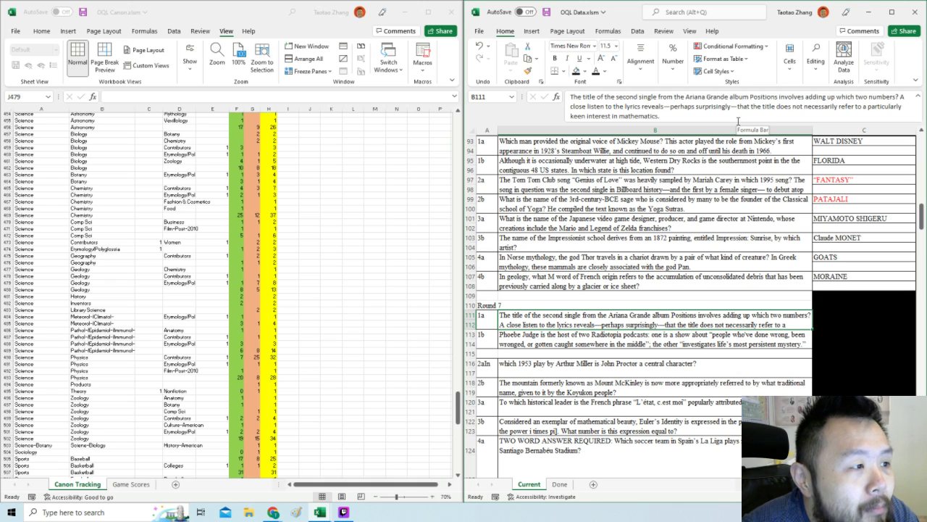
left_click_drag(825, 316, 825, 323)
key("F4")
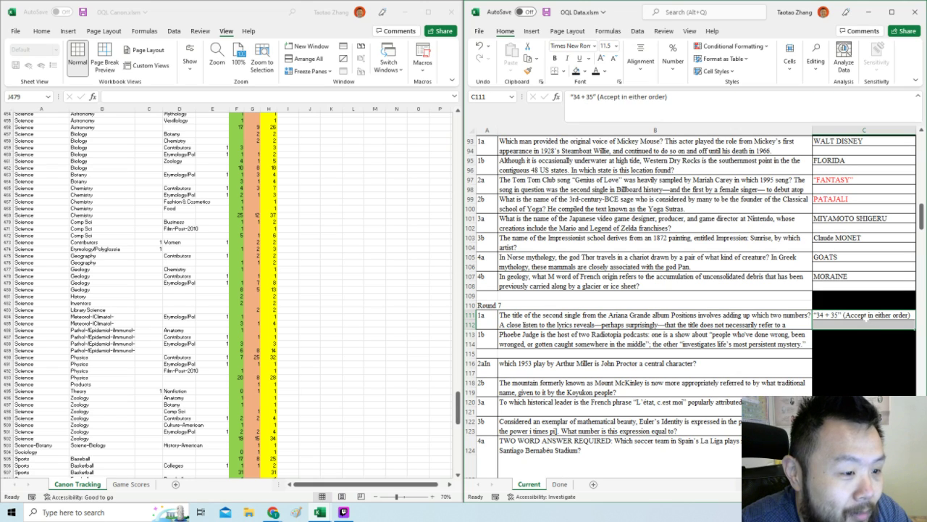
Shorten the answer to Round 7's question 1a to "34 + 35" and mark it red as a miss.
left_click_drag(598, 96, 758, 113)
key("BackSpace")
key("ctrl+Return")
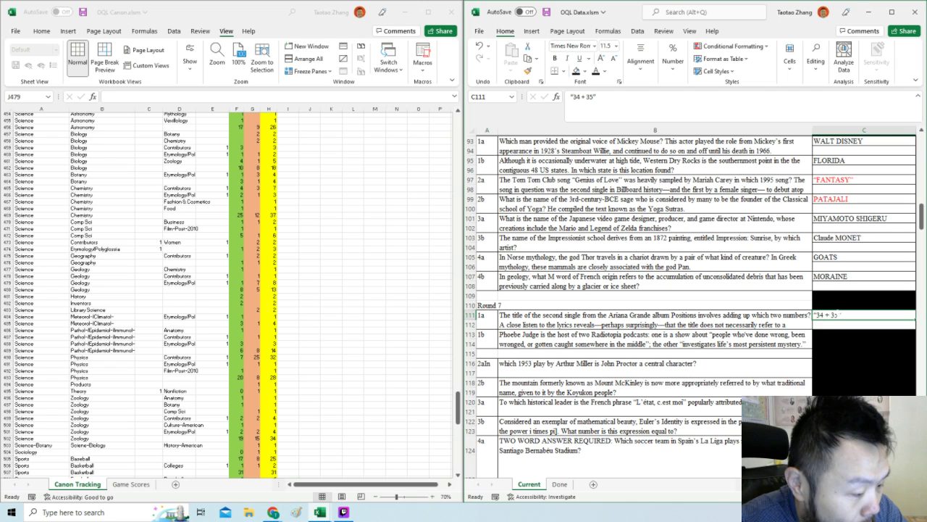
In OQL Canon, set the misses of the Pop Music, Post-2010 row without a second tag to 23.
left_click(380, 319)
scroll(379, 318, "up", 18)
scroll(232, 294, "up", 3)
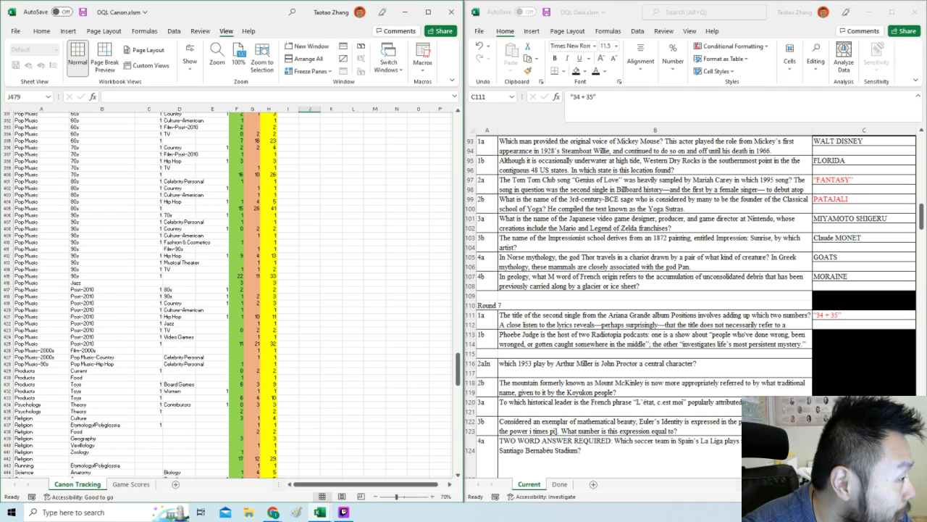
left_click(179, 344)
left_click(253, 344)
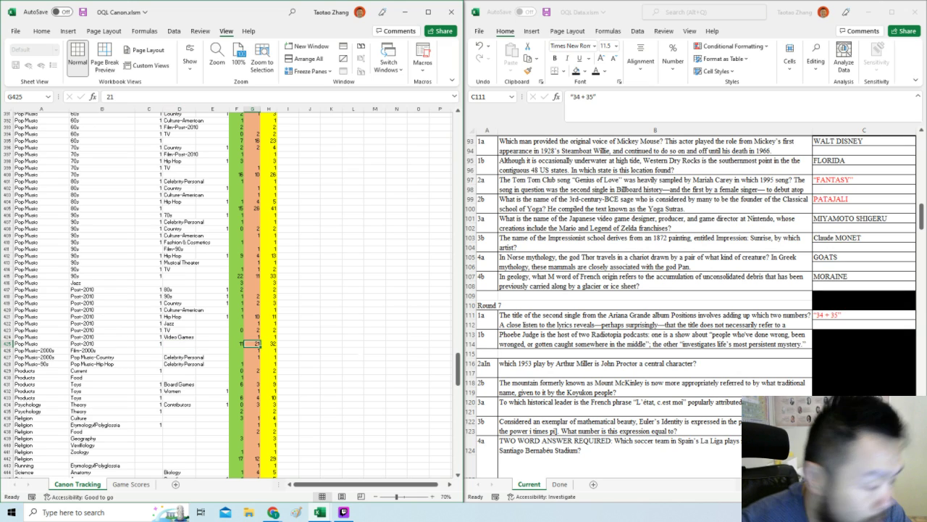
type("23")
left_click(331, 357)
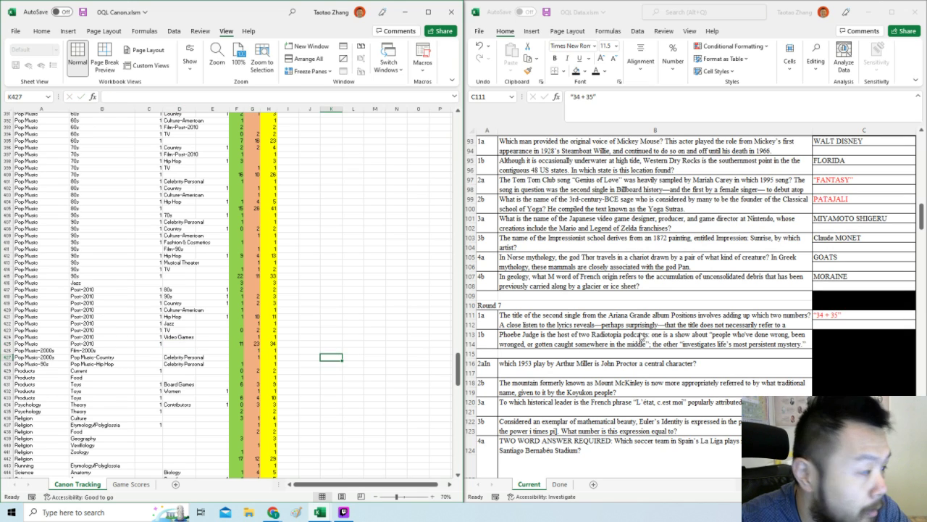
Read question 1b of Round 7 in OQL Data, uncover its answer and mark it red as a miss.
key("alt+Tab")
left_click(614, 336)
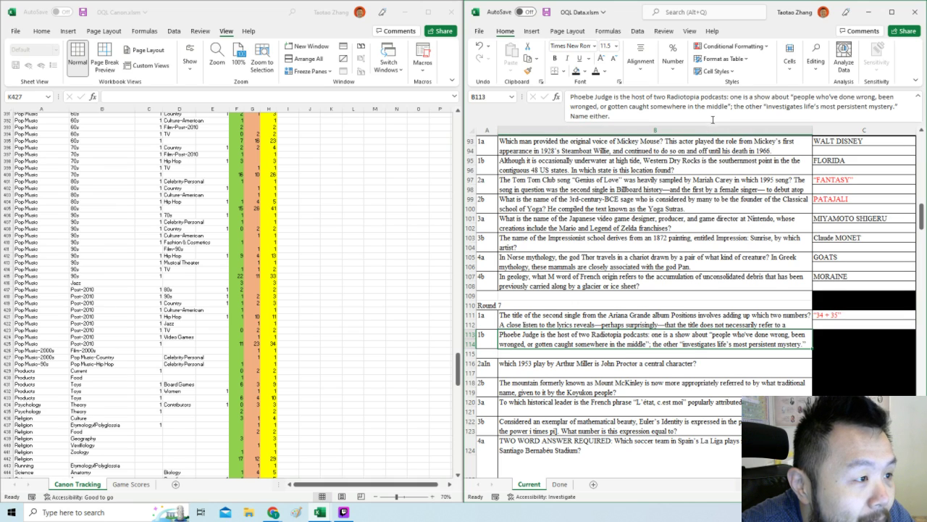
left_click(826, 339)
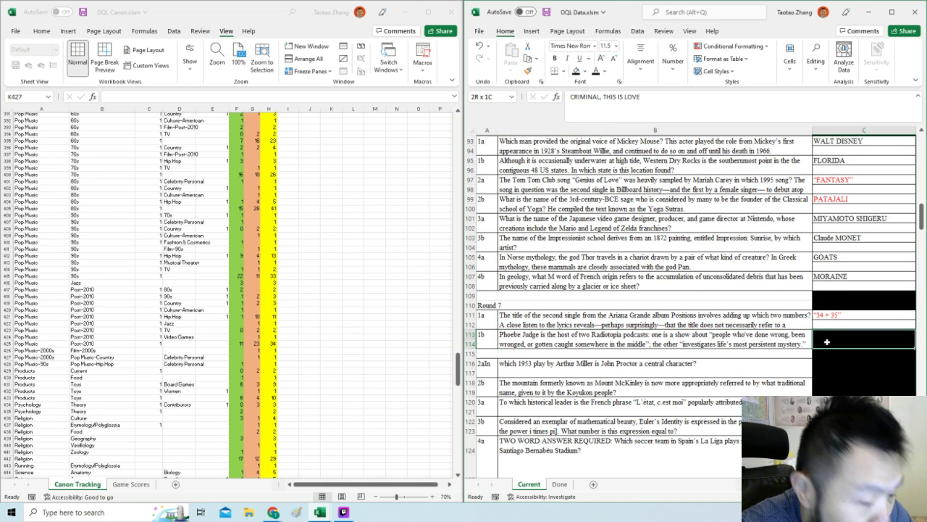
key("ctrl+q")
key("ctrl+r")
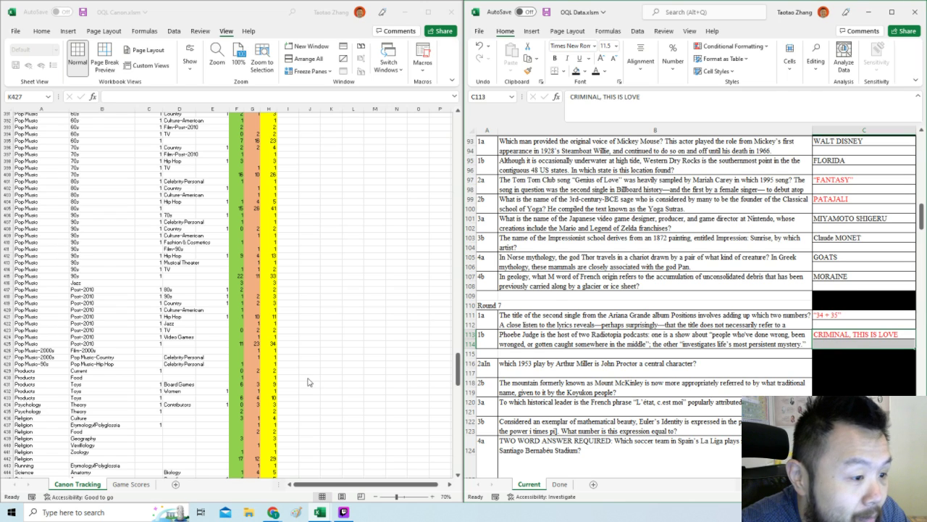
Set the misses of the Niche Entertainment, Podcasts row in OQL Canon to 7.
left_click(258, 380)
scroll(258, 381, "up", 16)
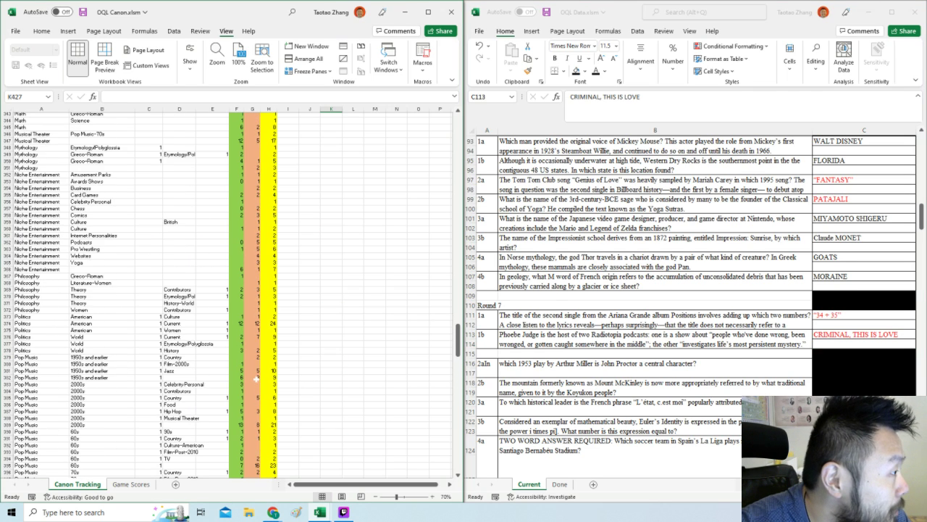
scroll(255, 378, "up", 1)
left_click_drag(101, 263, 256, 263)
left_click(255, 262)
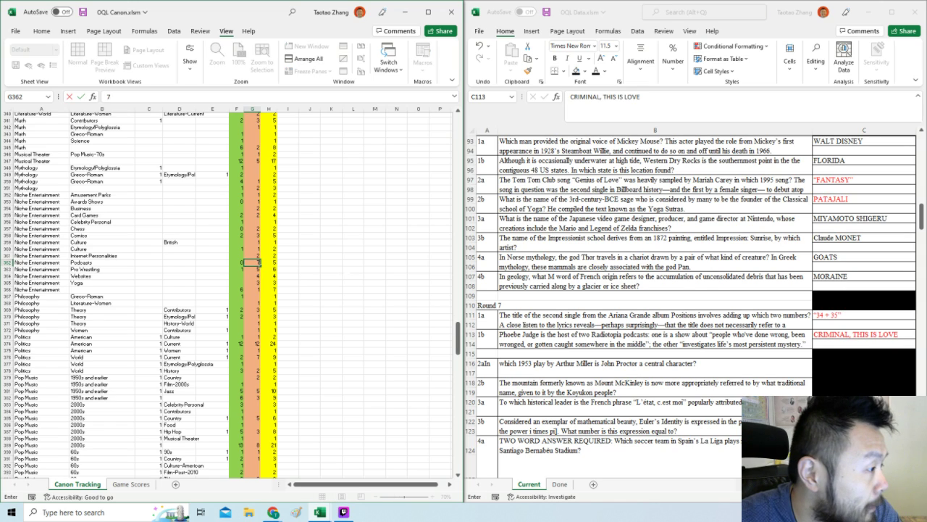
left_click(274, 262)
left_click_drag(274, 262, 199, 262)
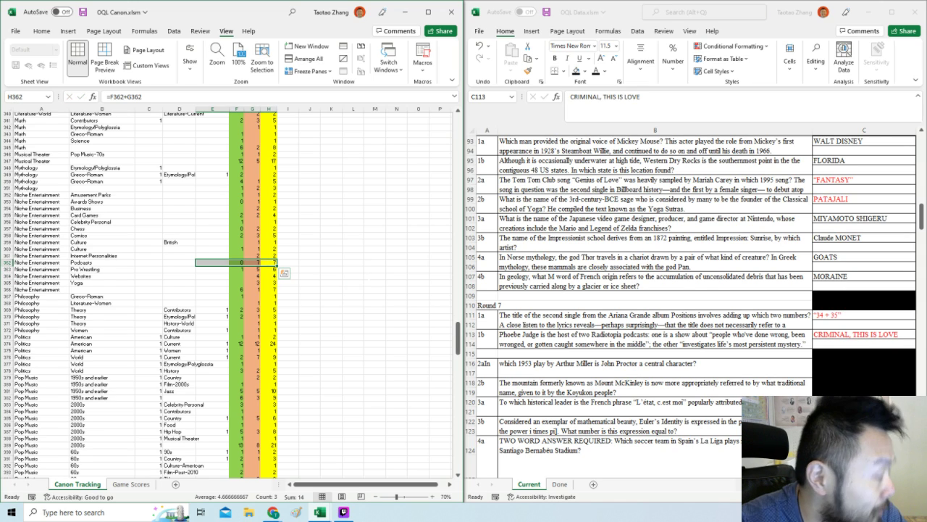
left_click(396, 330)
Correct the label of Round 7's second question pair to "2a" and start the Arthur Miller question with "In".
left_click(621, 360)
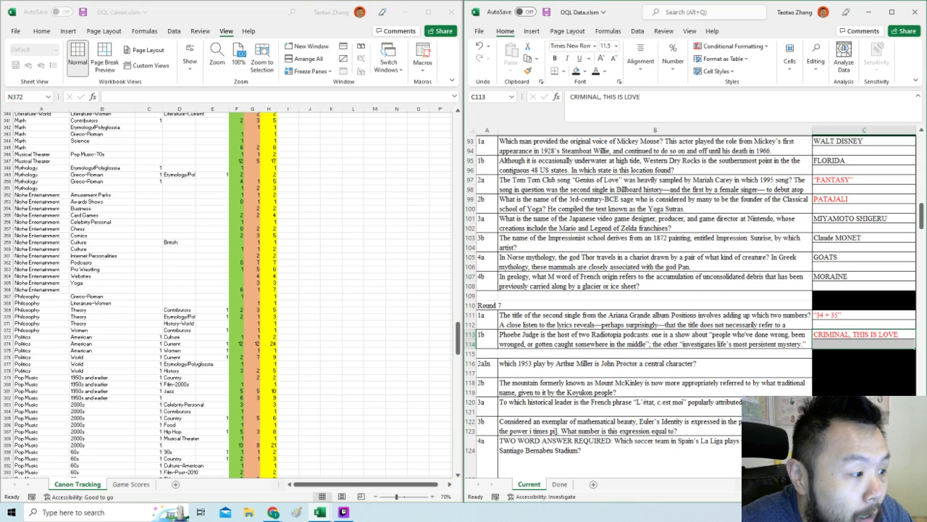
left_click(505, 363)
left_click(486, 364)
type("2a")
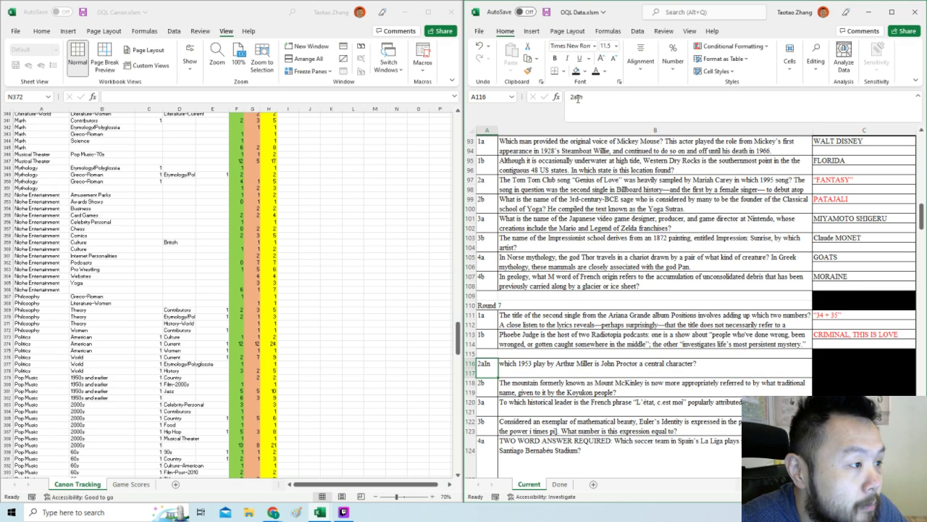
key("Tab")
left_click(572, 97)
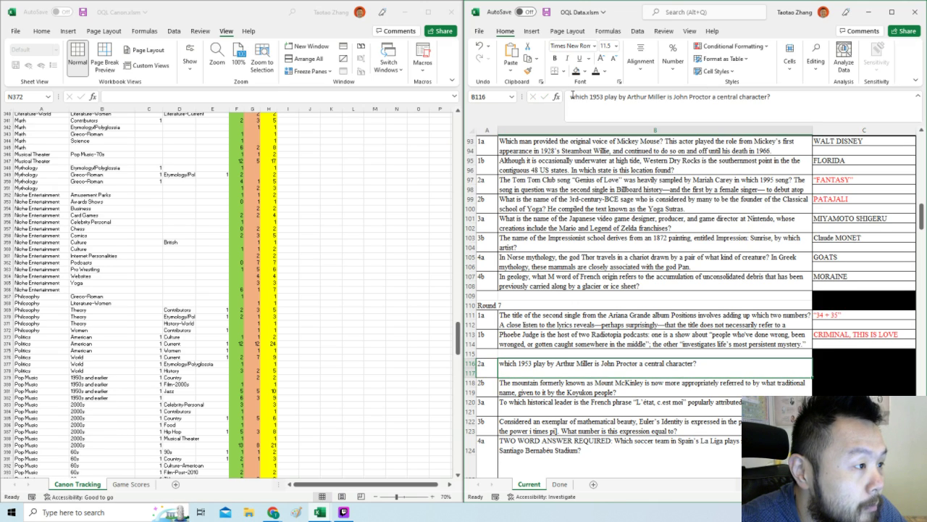
type("In")
key("Return")
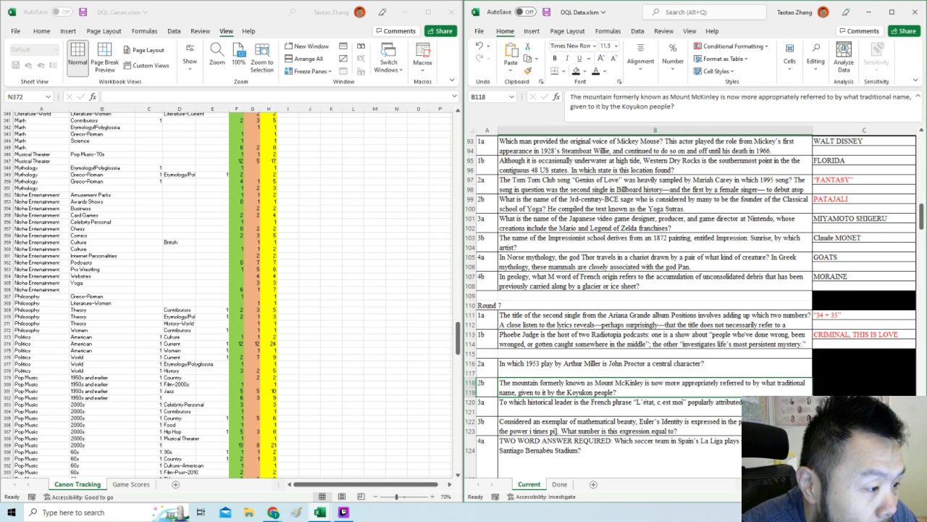
Uncover question 2a's answer in Round 7 and set the count of OQL Canon's Literature, American row without a second tag to 20.
left_click(824, 371)
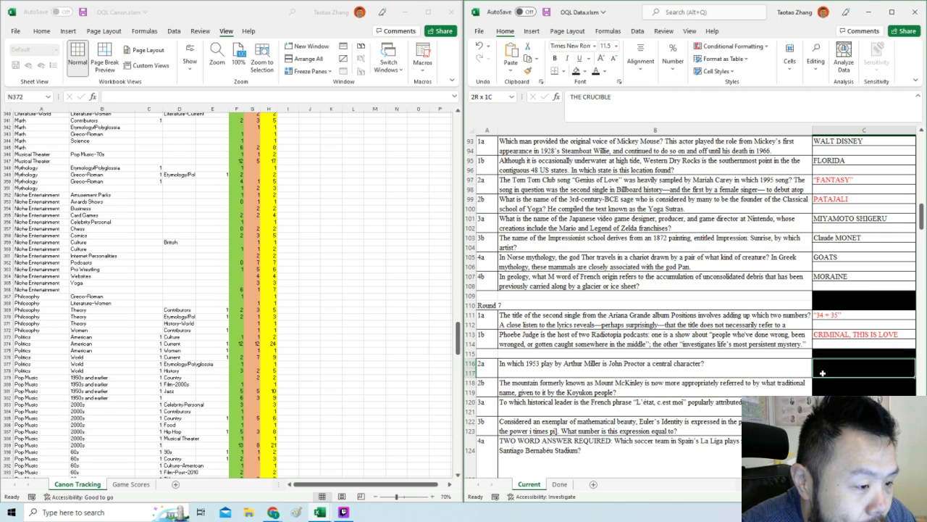
left_click(725, 367)
left_click_drag(461, 339, 439, 305)
left_click(179, 220)
left_click(236, 221)
type("20")
left_click(310, 233)
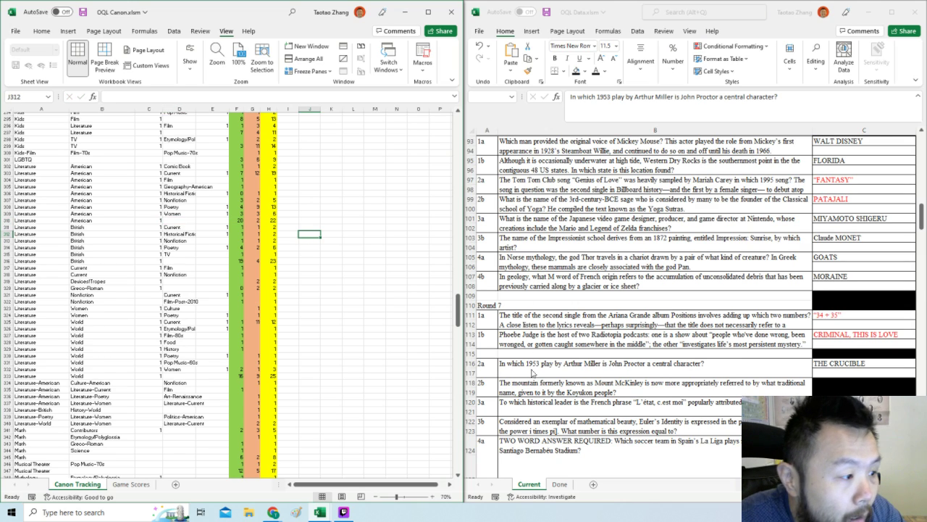
Read question 2b of Round 7 in OQL Data and uncover its answer.
left_click(540, 386)
left_click(540, 386)
scroll(621, 355, "down", 1)
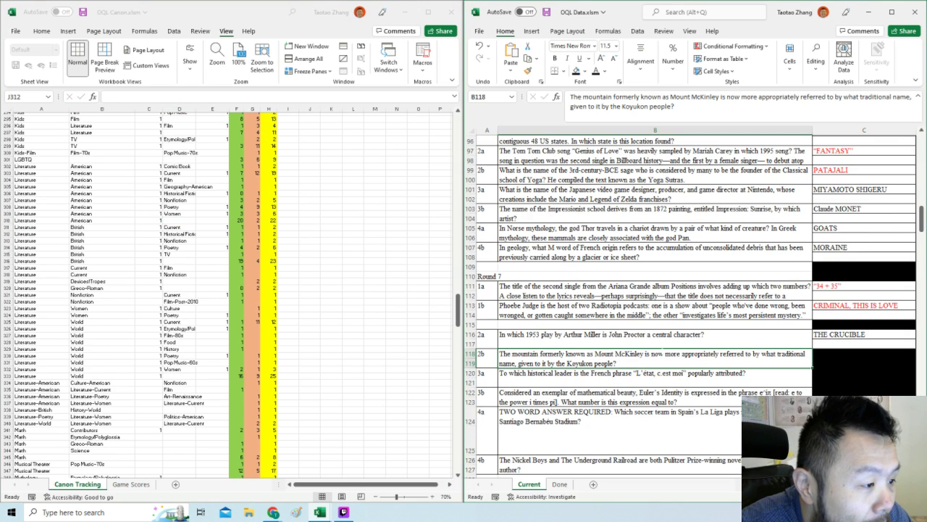
left_click(833, 362)
key("F4")
Set the count of the Geography, World row without a second tag in OQL Canon to 86.
left_click(183, 353)
scroll(183, 353, "up", 4)
scroll(218, 290, "up", 20)
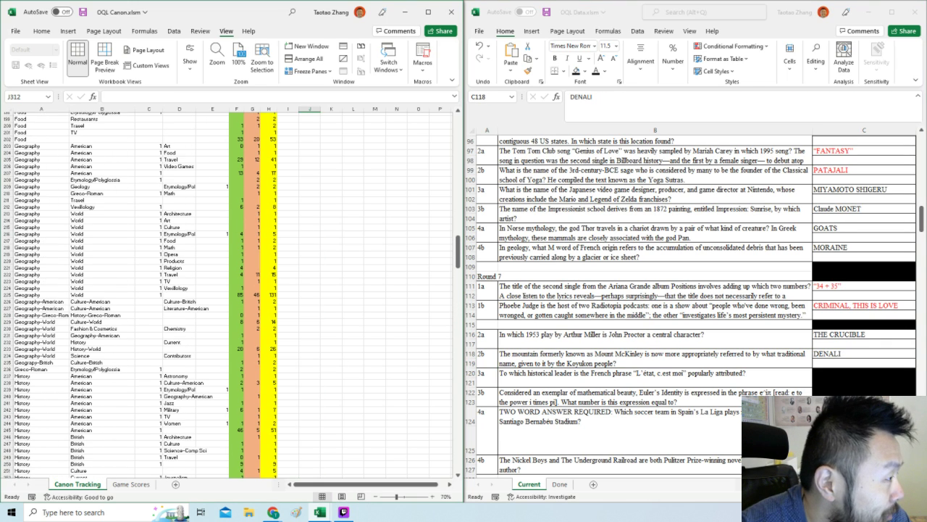
scroll(217, 290, "up", 3)
left_click(240, 356)
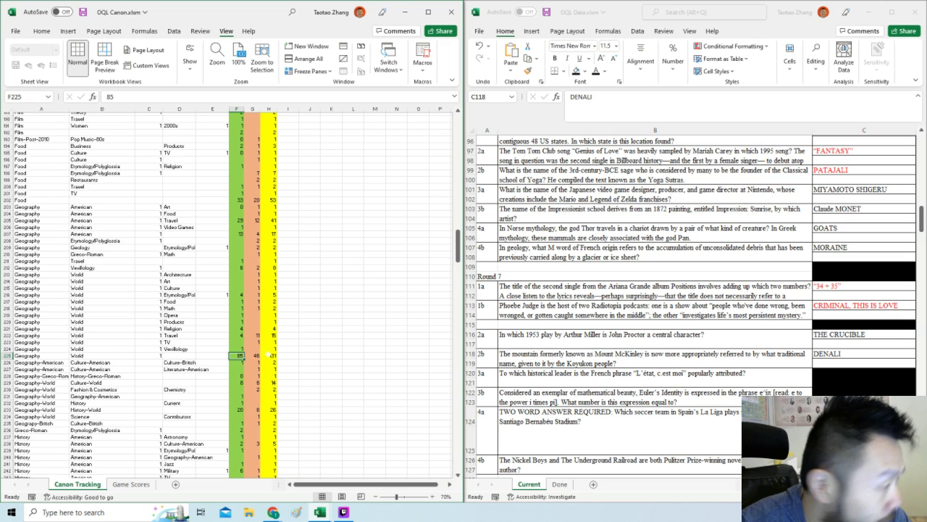
type("86")
left_click(332, 328)
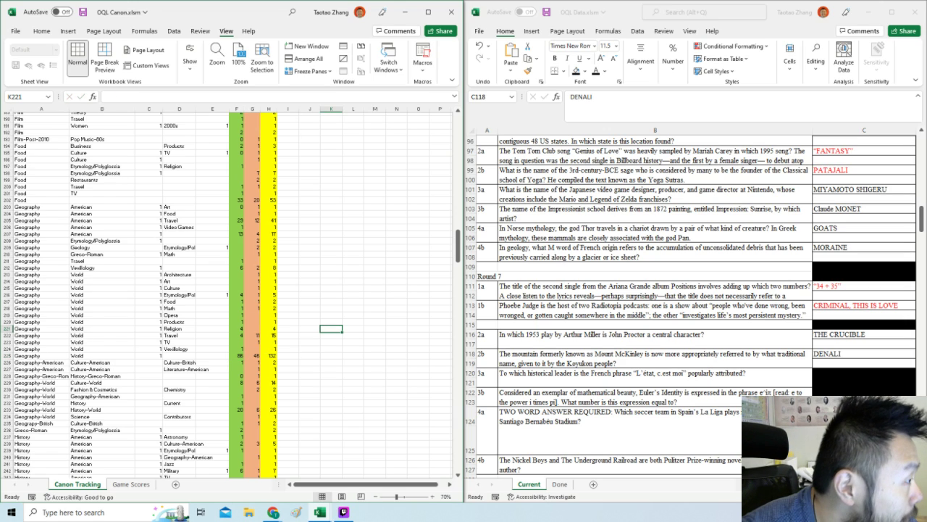
Set the count of the Geography, American row without a second tag to 14.
left_click(240, 234)
type("13")
left_click(300, 234)
left_click(240, 234)
type("14")
left_click_drag(270, 234, 41, 234)
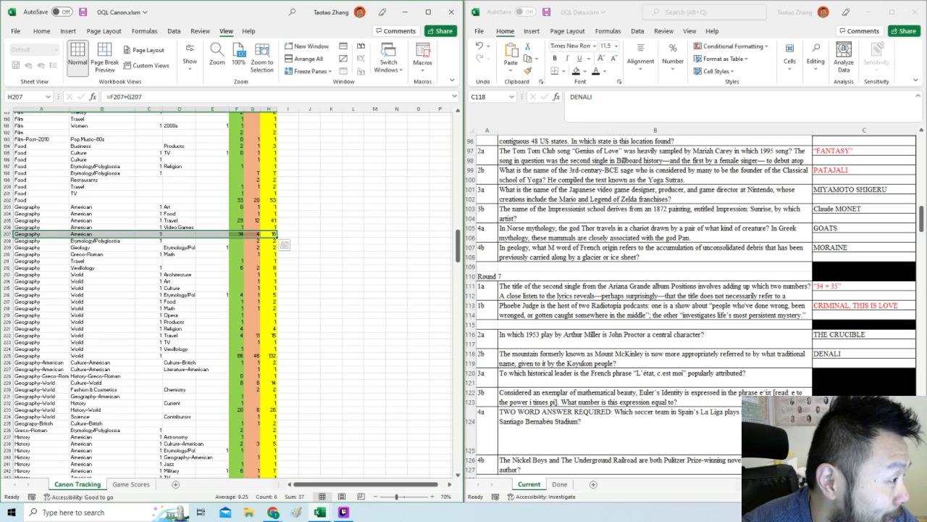
left_click(375, 241)
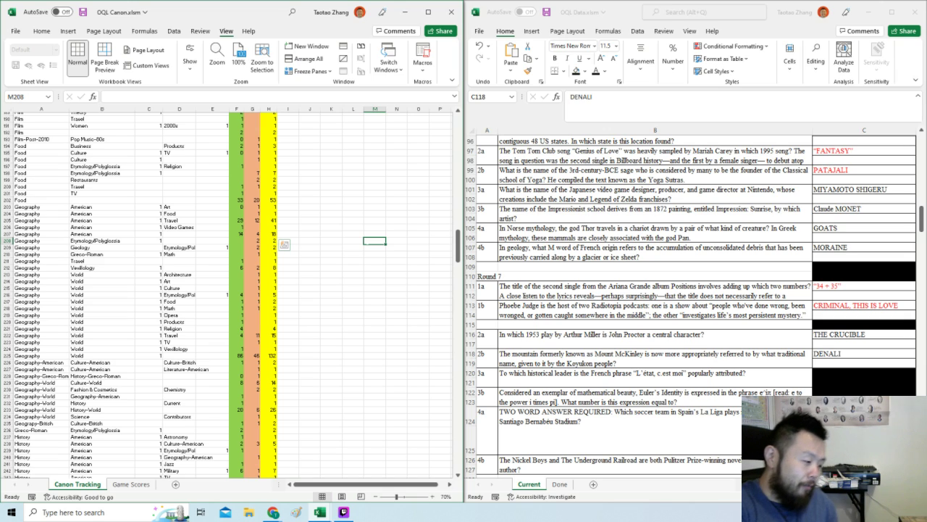
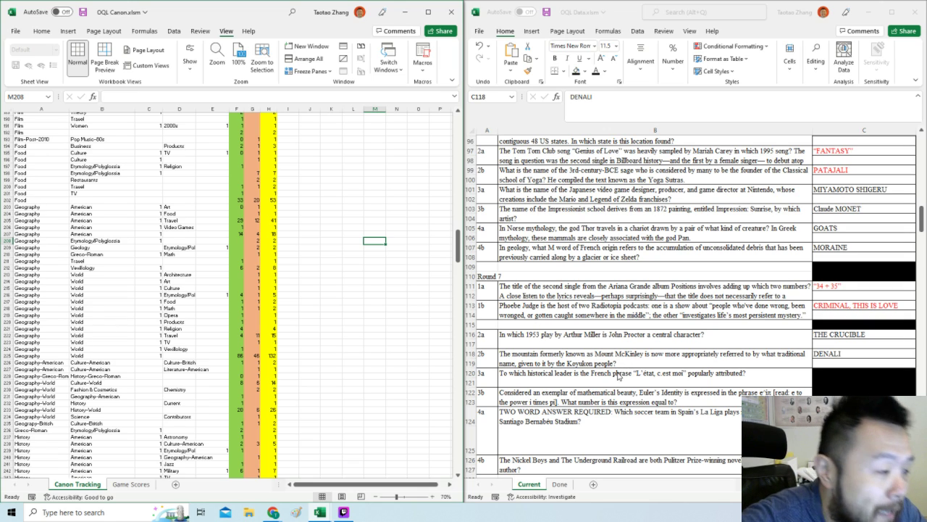
Uncover the answer to question 3a of Round 7 in OQL Data.
left_click(615, 375)
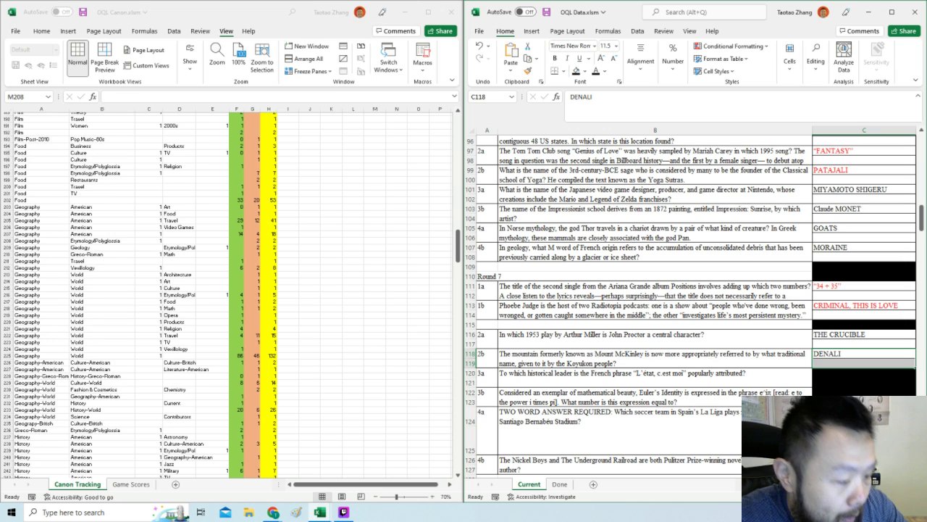
left_click(830, 373)
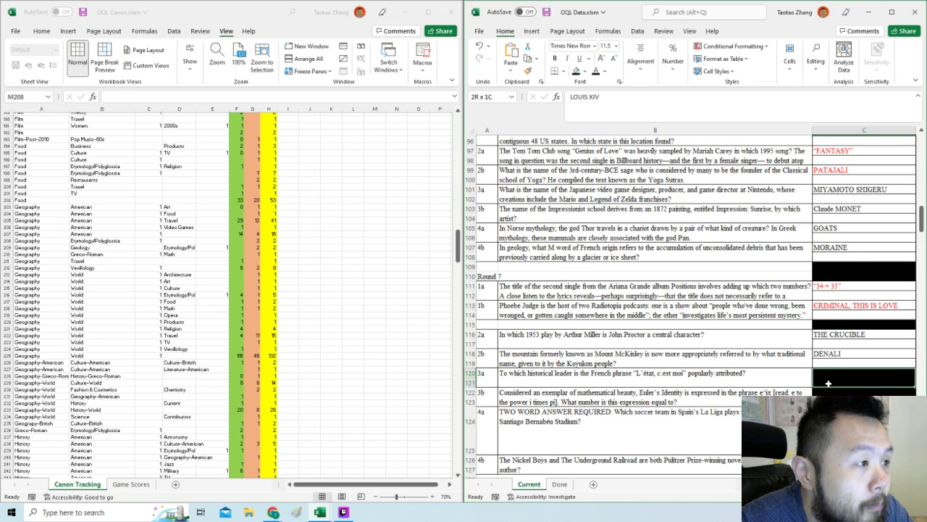
key("F4")
Set the count of the History, World, Political row in OQL Canon to 7.
left_click(291, 411)
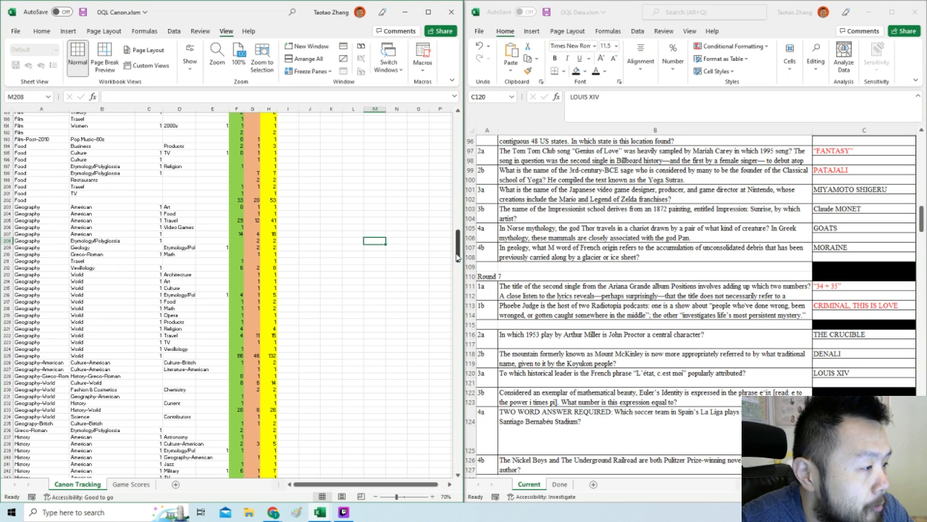
scroll(453, 249, "up", 11)
scroll(453, 249, "down", 20)
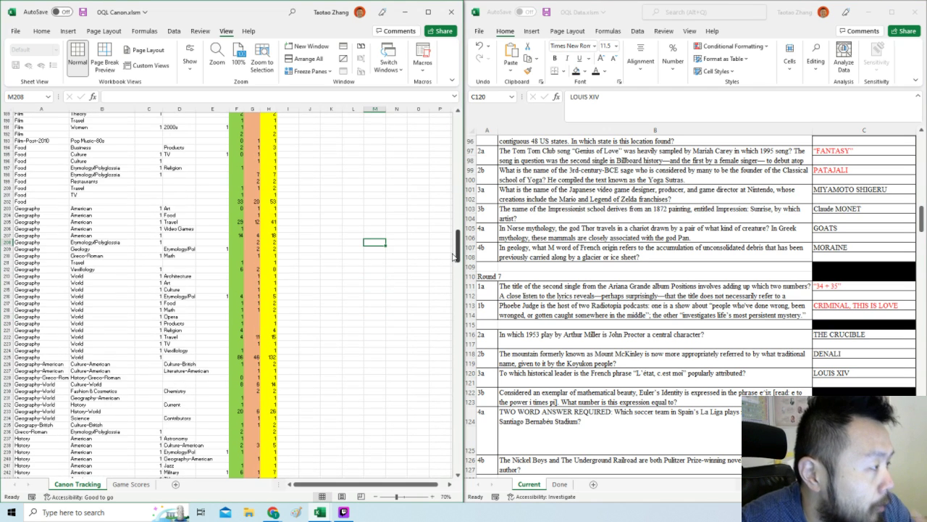
scroll(450, 289, "down", 1)
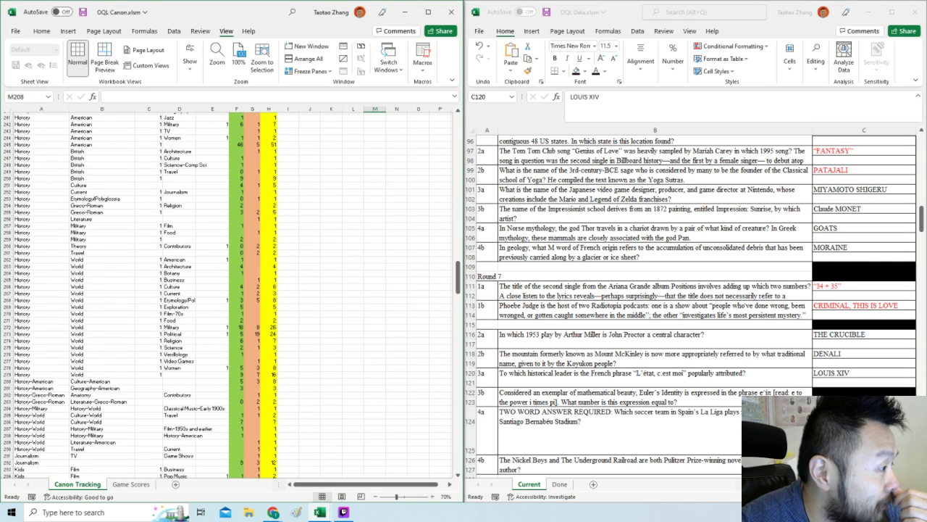
left_click(179, 375)
left_click(236, 334)
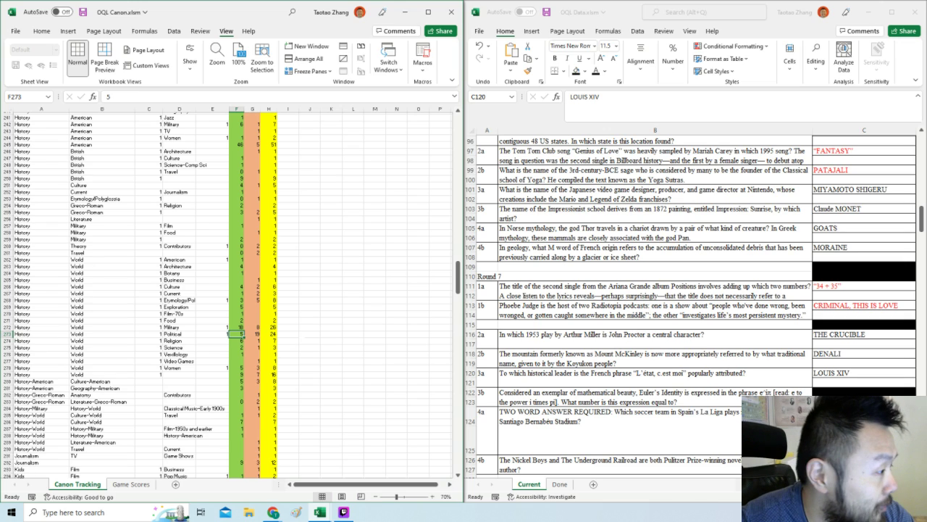
type("7")
left_click(309, 340)
Uncover the answer to question 3b of Round 7 in OQL Data.
left_click(637, 390)
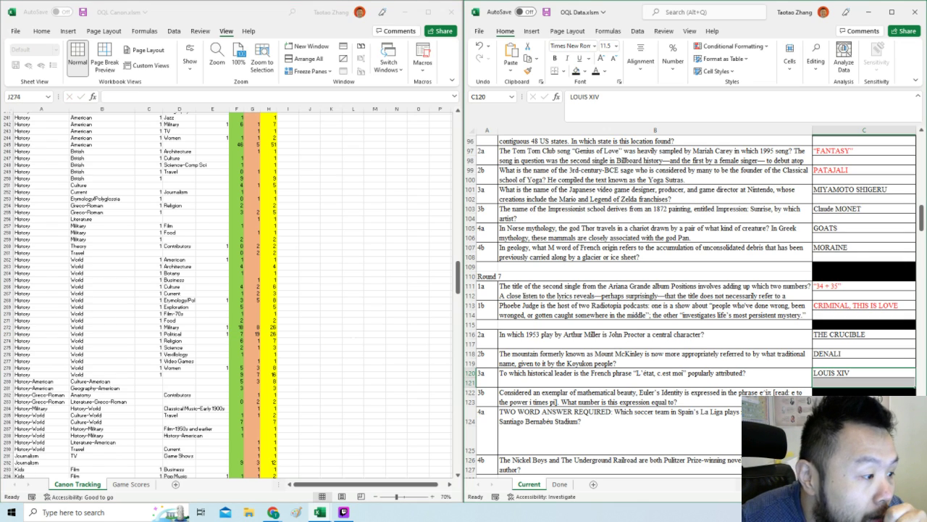
scroll(694, 306, "down", 1)
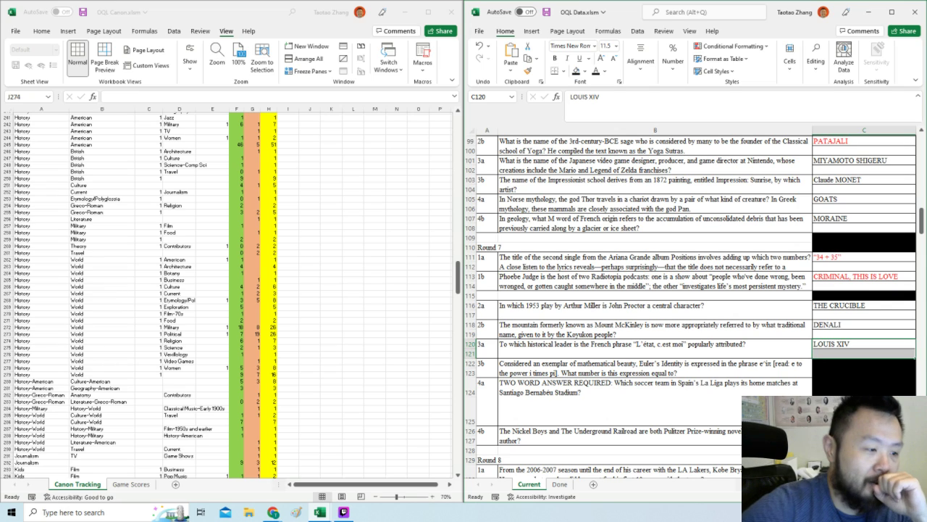
left_click(835, 370)
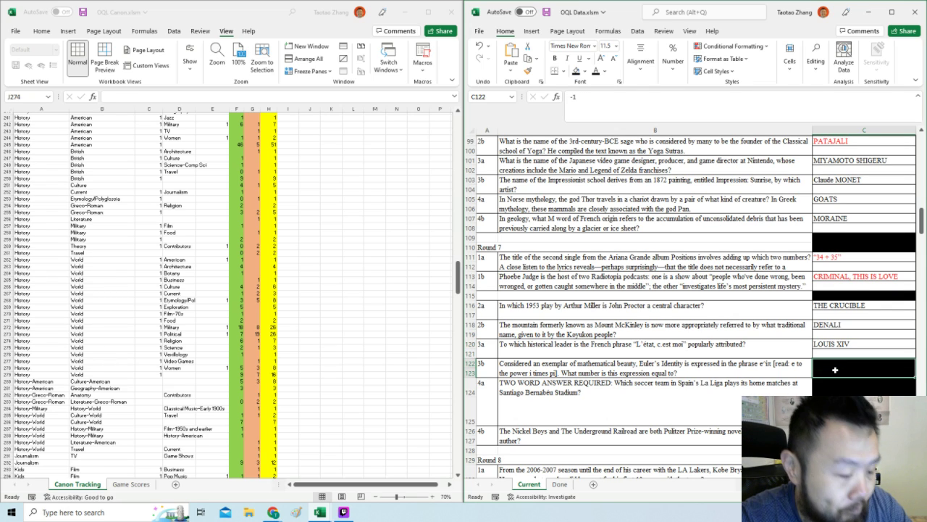
key("F4")
left_click(655, 368)
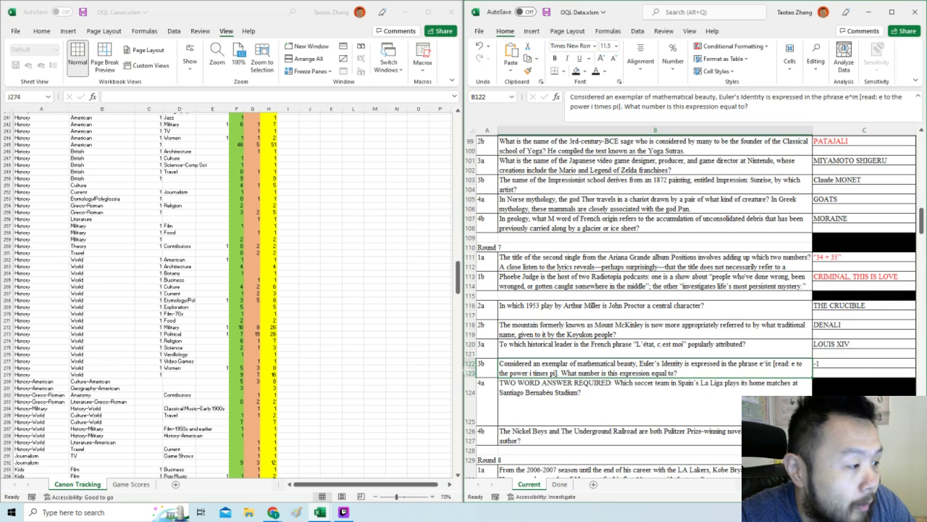
Set the green count of the Math row without a second category or tag in OQL Canon to 8.
left_click_drag(457, 279, 457, 334)
left_click_drag(40, 211, 238, 211)
left_click(237, 211)
type("8")
left_click(376, 258)
Uncover the answer to question 4a of Round 7 in OQL Data, including the note cell beneath it.
left_click(694, 369)
left_click(655, 402)
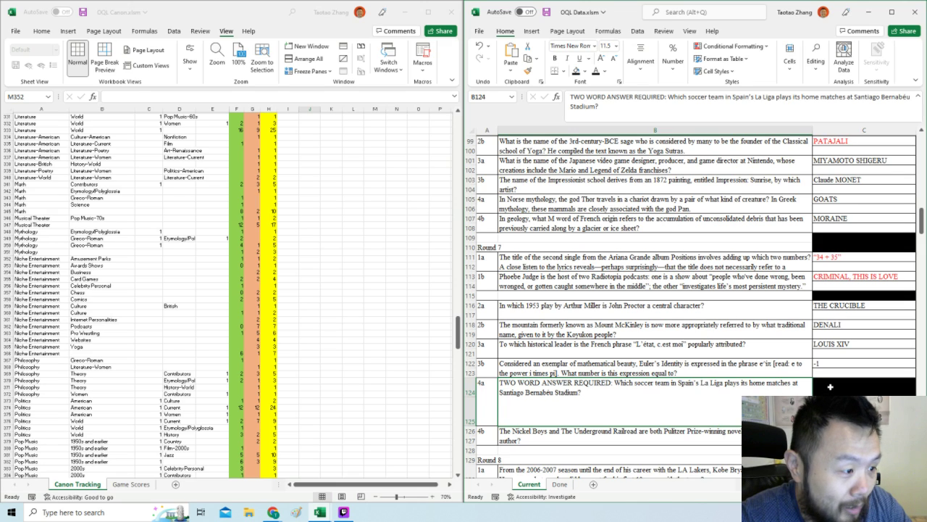
left_click(830, 387)
left_click(830, 411)
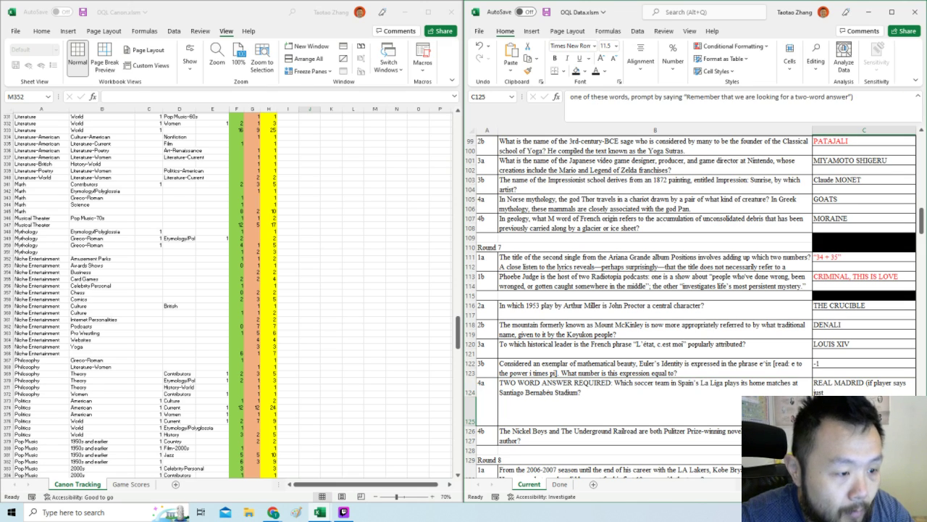
Clear the note below the question 4a answer and shorten the answer to REAL MADRID.
key("Delete")
left_click(830, 387)
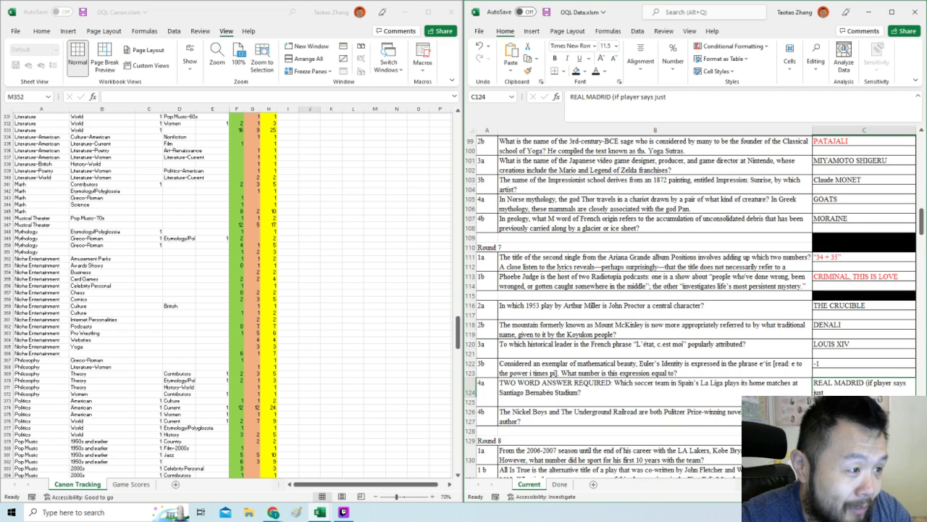
left_click_drag(611, 97, 689, 106)
key("shift+End")
key("Delete")
key("Return")
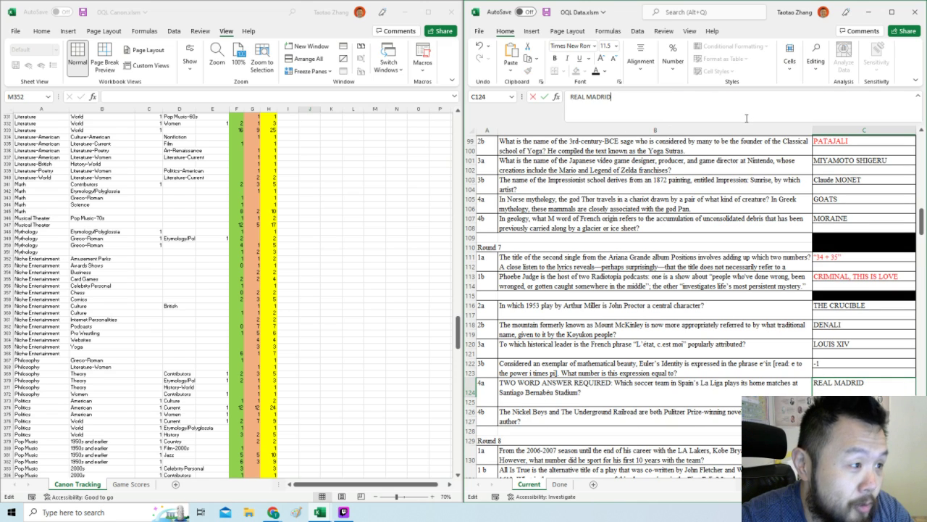
Set the green count of the Sports, Soccer row without a further tag in OQL Canon to 9.
left_click(437, 368)
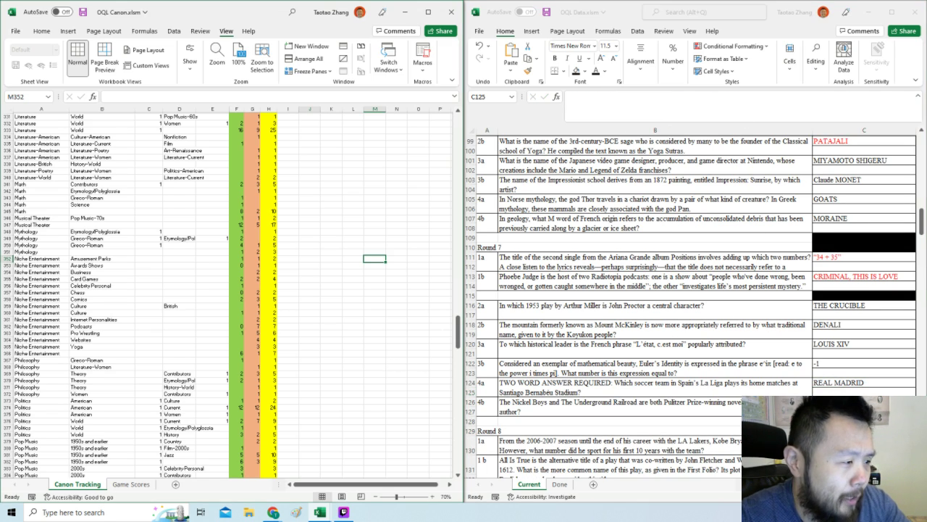
left_click_drag(461, 339, 449, 442)
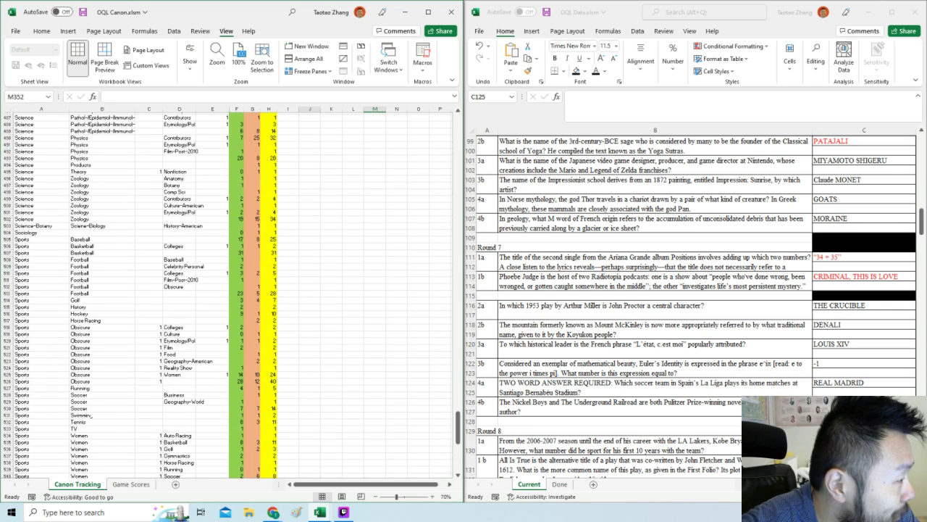
left_click_drag(80, 408, 187, 408)
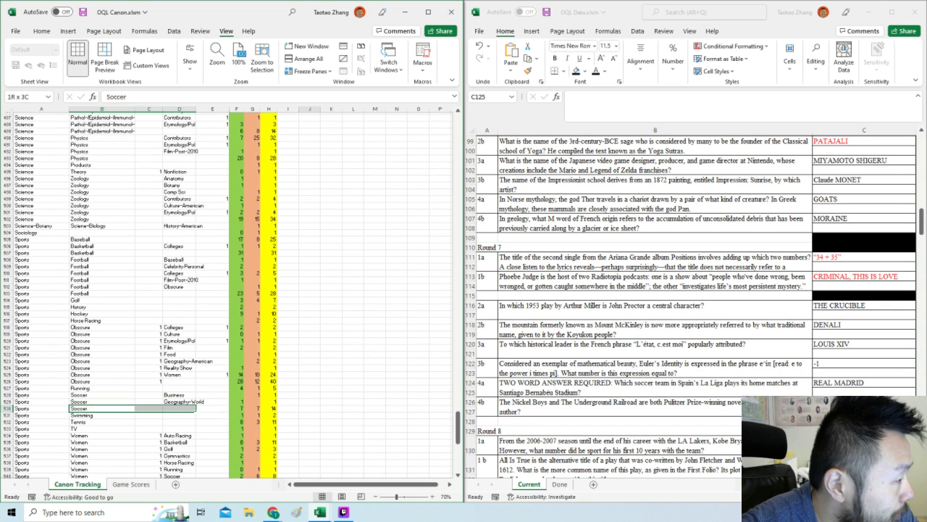
left_click(237, 408)
type("9")
left_click(310, 401)
left_click(252, 408)
left_click(288, 408)
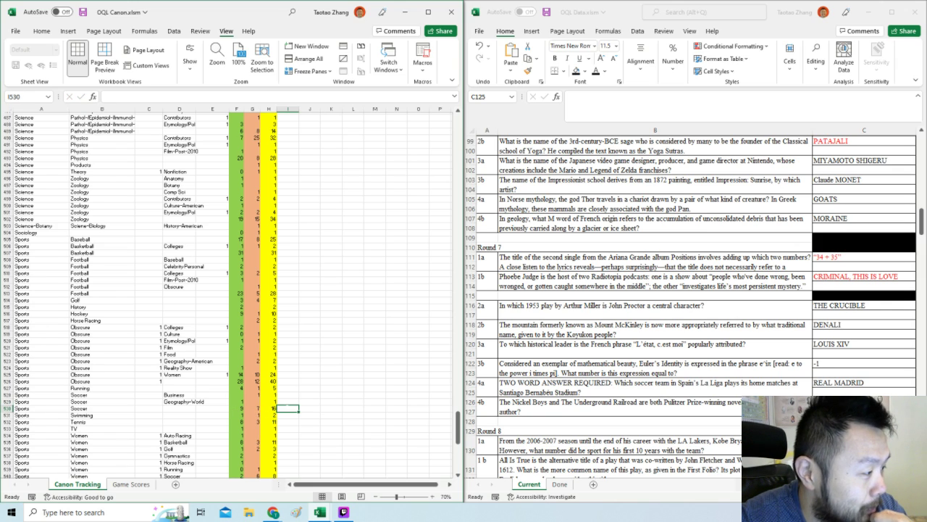
Uncover the answer to question 4b of Round 7 in OQL Data.
left_click(645, 354)
scroll(645, 354, "down", 1)
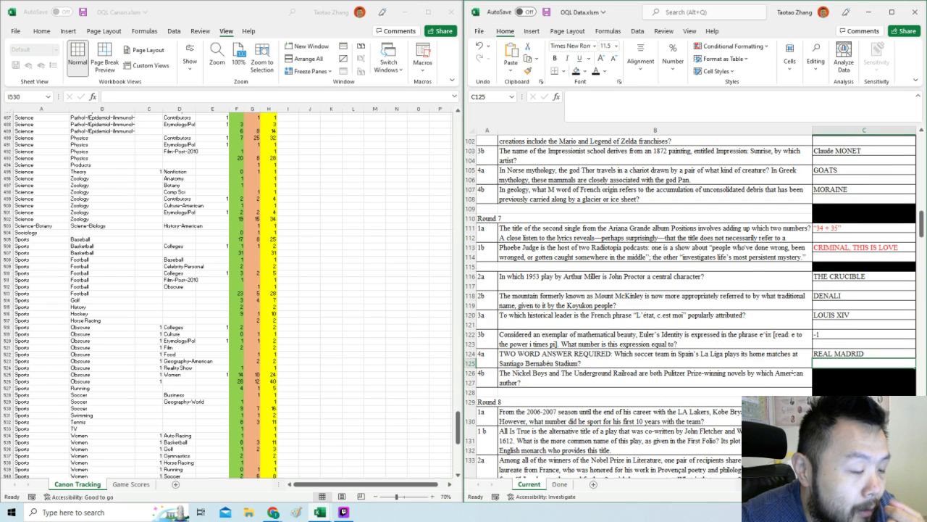
left_click_drag(890, 372, 891, 381)
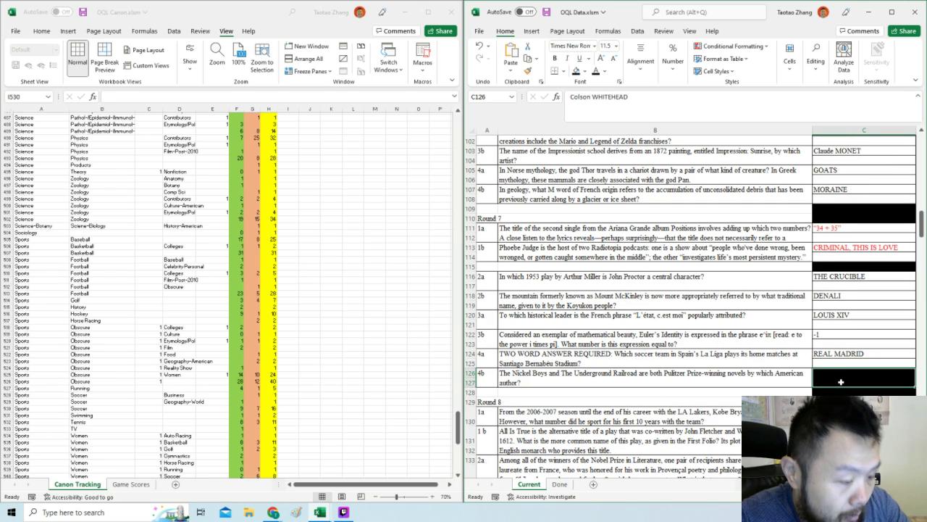
key("F4")
key("Left")
mouse_move(921, 243)
left_mouse_down()
mouse_move(897, 185)
mouse_move(920, 174)
mouse_move(920, 240)
left_mouse_up()
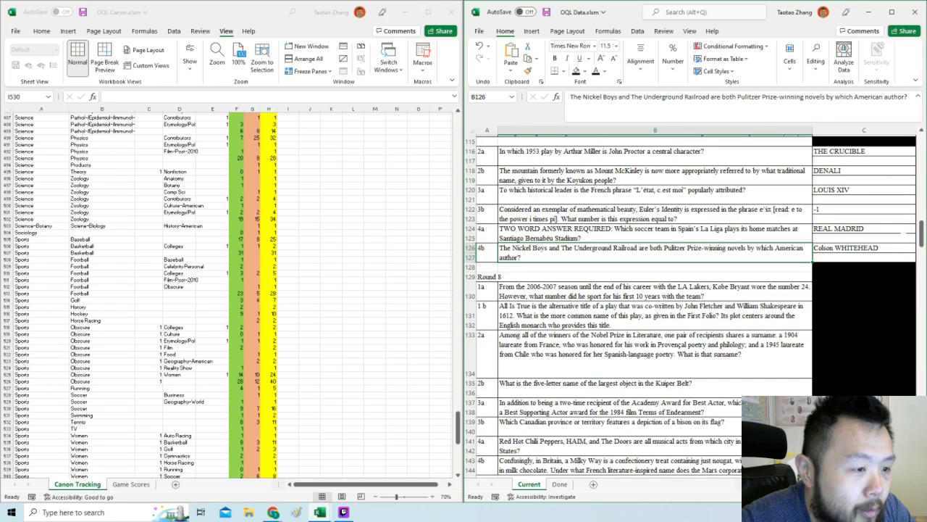
Set the green count of the Literature, World row without a second tag in OQL Canon to 17.
left_click(255, 403)
left_click_drag(457, 429, 448, 314)
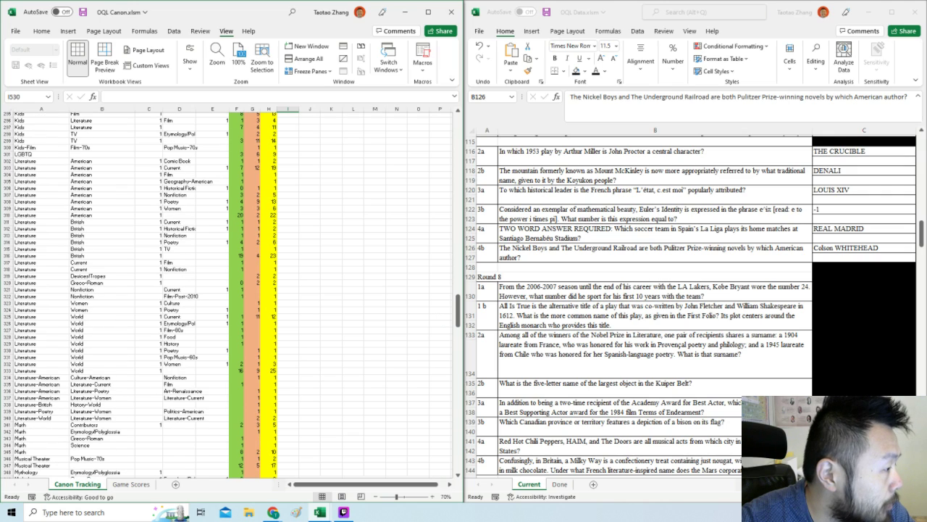
left_click(238, 371)
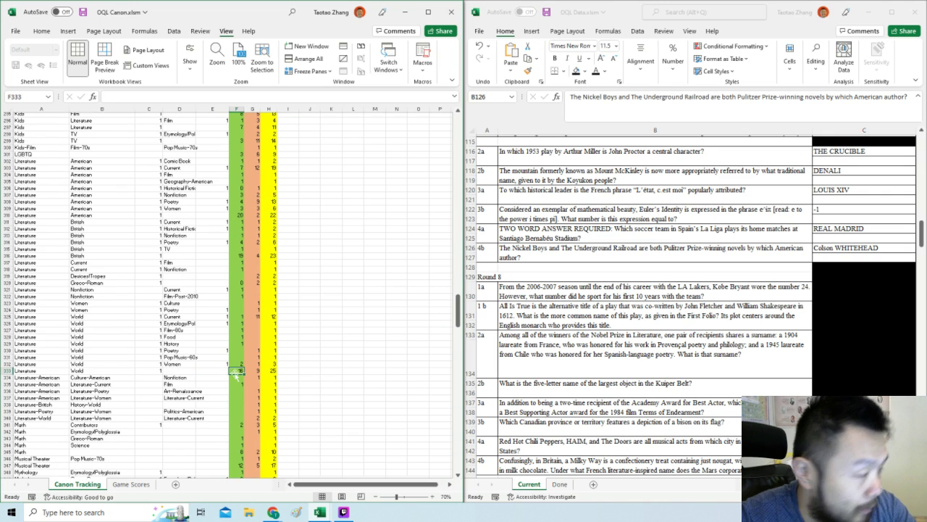
type("17")
left_click(331, 356)
Set the green count of the Literature, American, Current row to 8.
left_click(238, 168)
type("8")
left_click(287, 174)
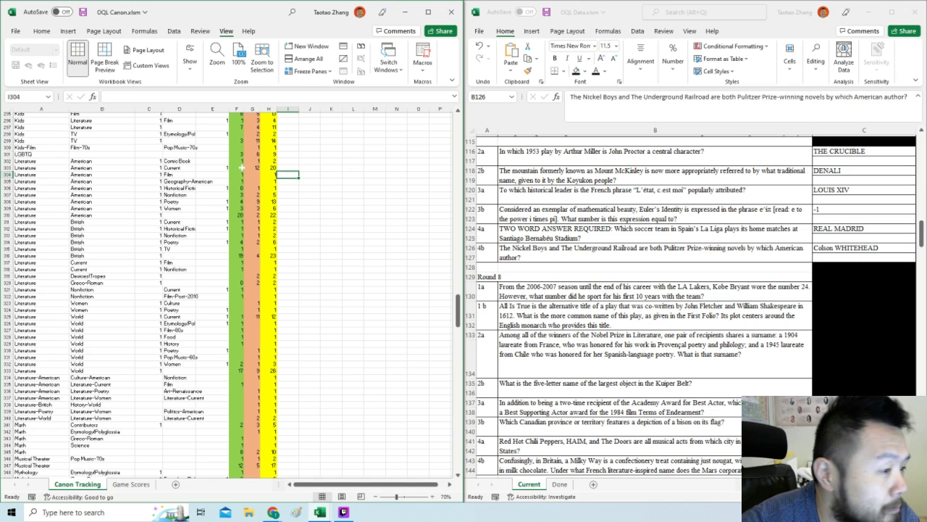
left_click(374, 329)
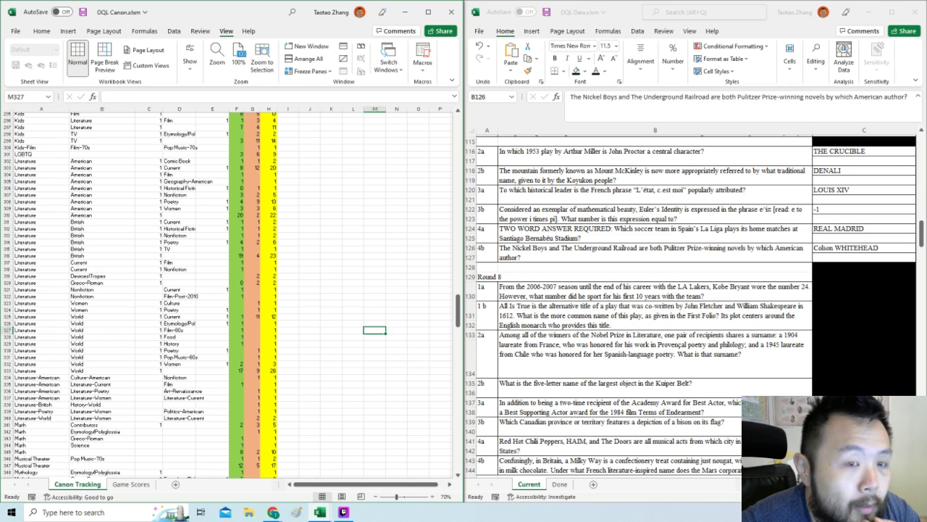
Uncover the answer to question 1a of Round 8 in OQL Data.
left_click(719, 271)
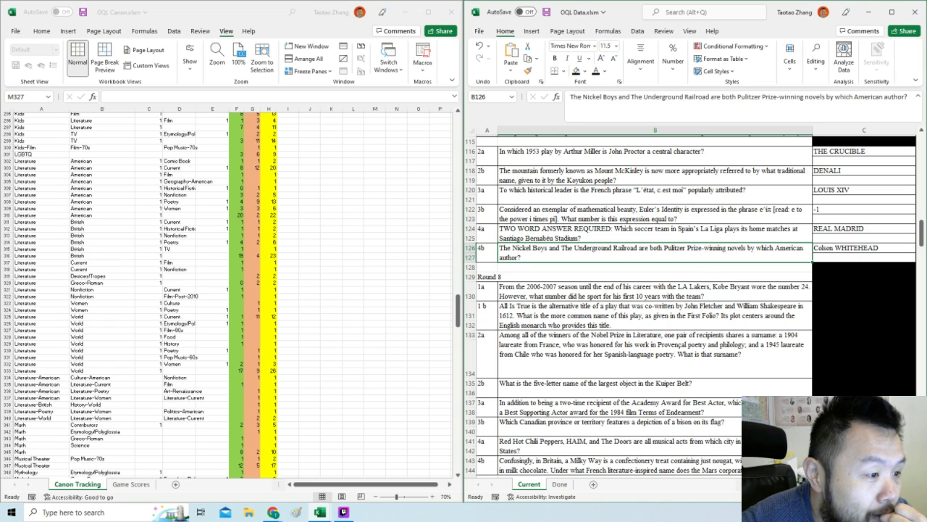
left_click(834, 289)
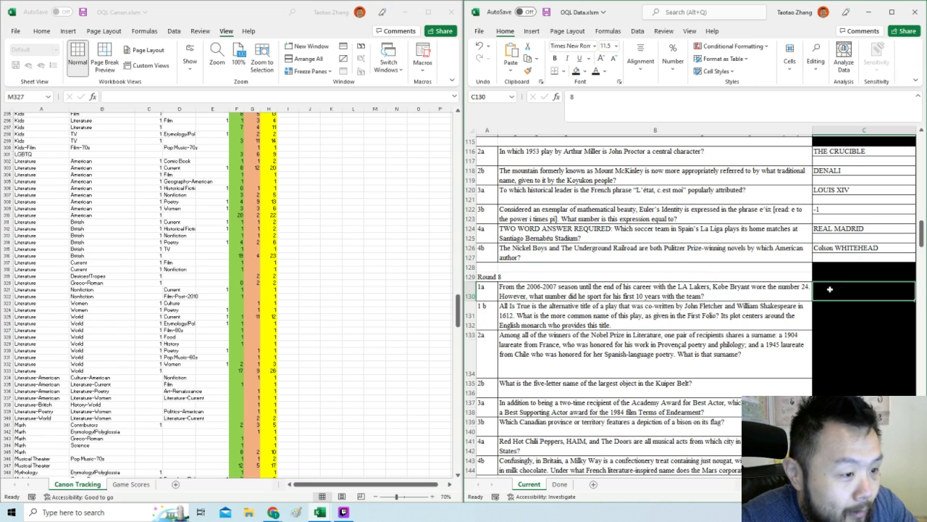
type("8")
Set the green count of the Sports, Basketball row without a further tag in OQL Canon to 33.
left_click(253, 384)
scroll(253, 384, "down", 11)
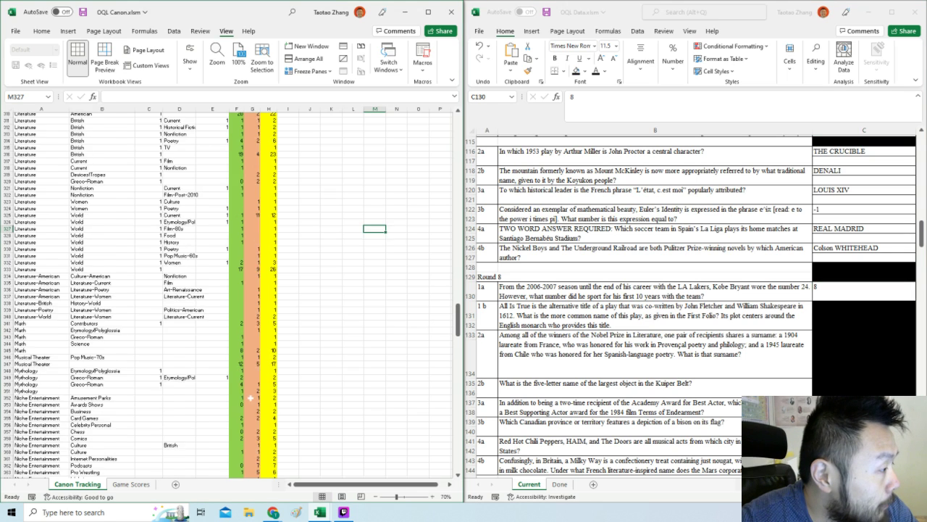
left_click_drag(457, 333, 457, 438)
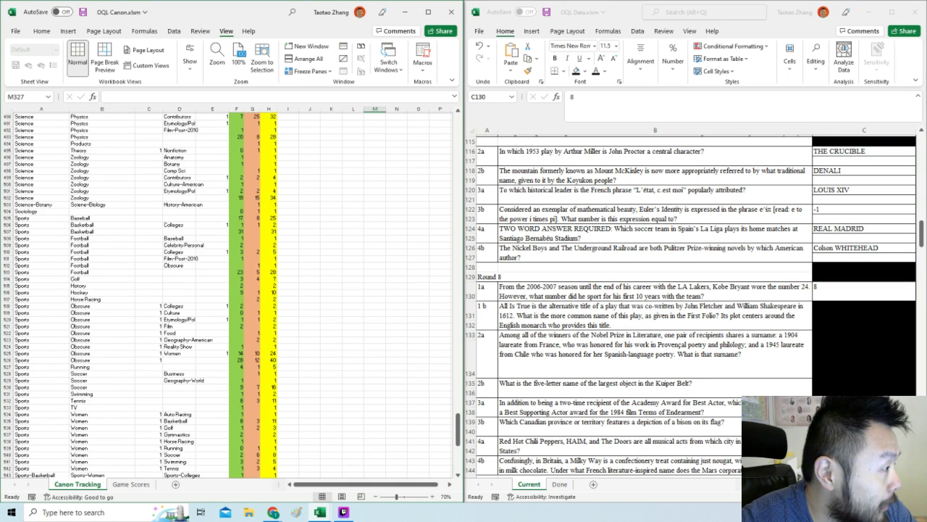
left_click(236, 231)
type("33")
left_click(353, 237)
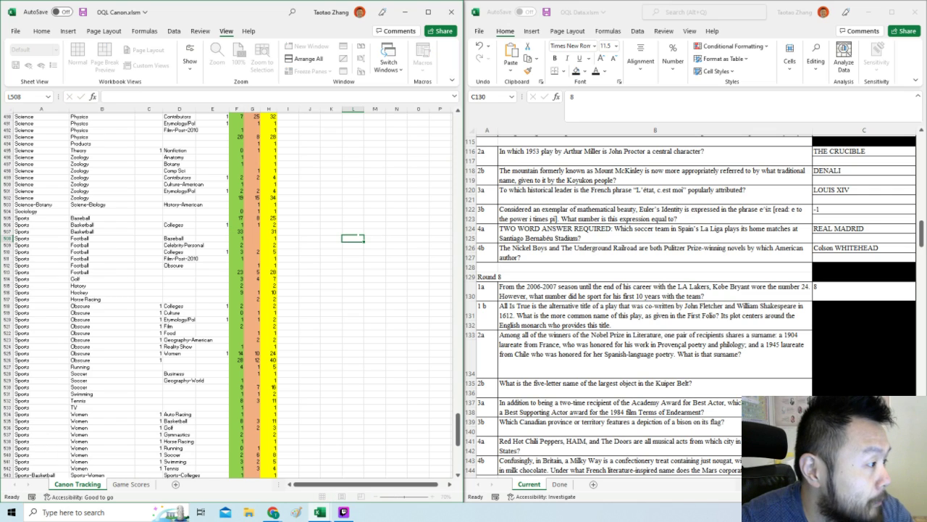
Uncover the answer to question 1b of Round 8 in OQL Data and mark it red as missed.
left_click(573, 329)
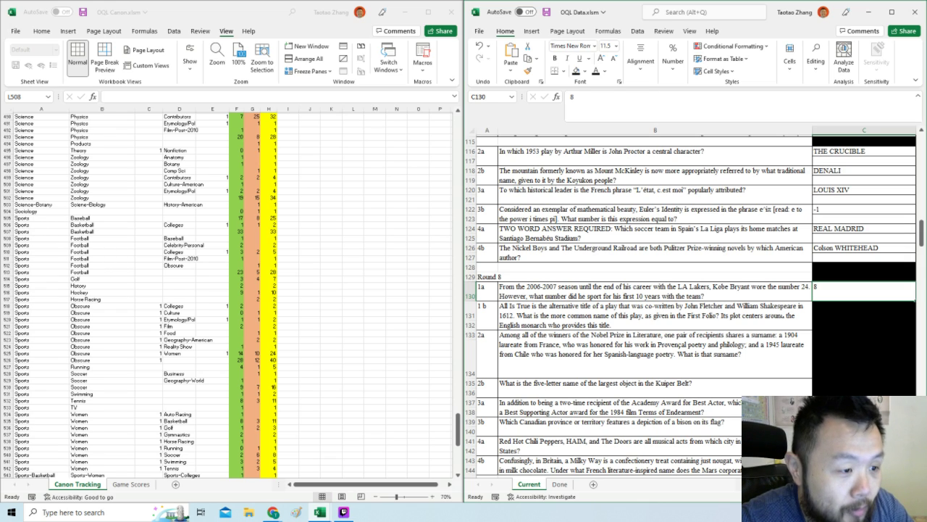
left_click(784, 314)
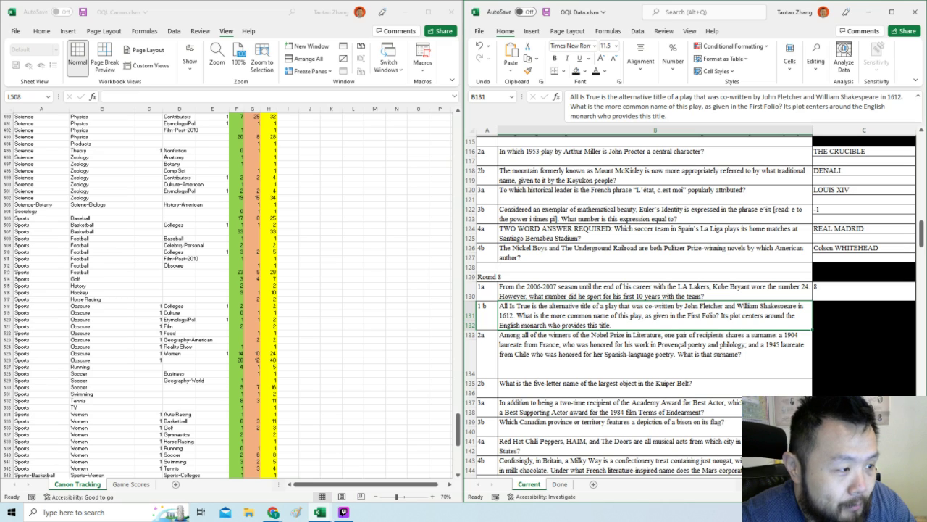
left_click(853, 312)
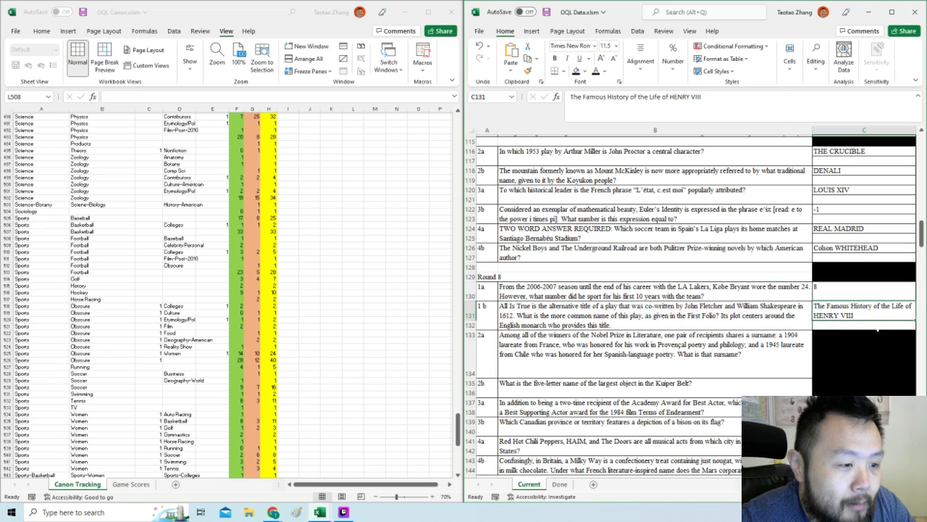
key("ctrl+r")
key("Left")
mouse_move(923, 239)
left_mouse_down()
mouse_move(924, 148)
mouse_move(923, 246)
mouse_move(923, 232)
left_mouse_up()
Set the orange count of the Literature, British row without a second tag in OQL Canon to 6.
left_click(175, 370)
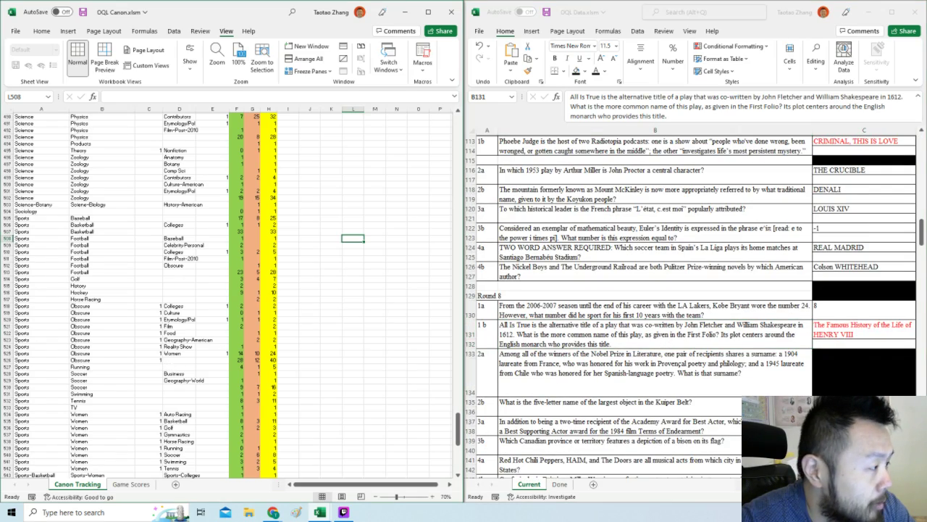
scroll(229, 295, "up", 6)
left_click_drag(457, 423, 438, 320)
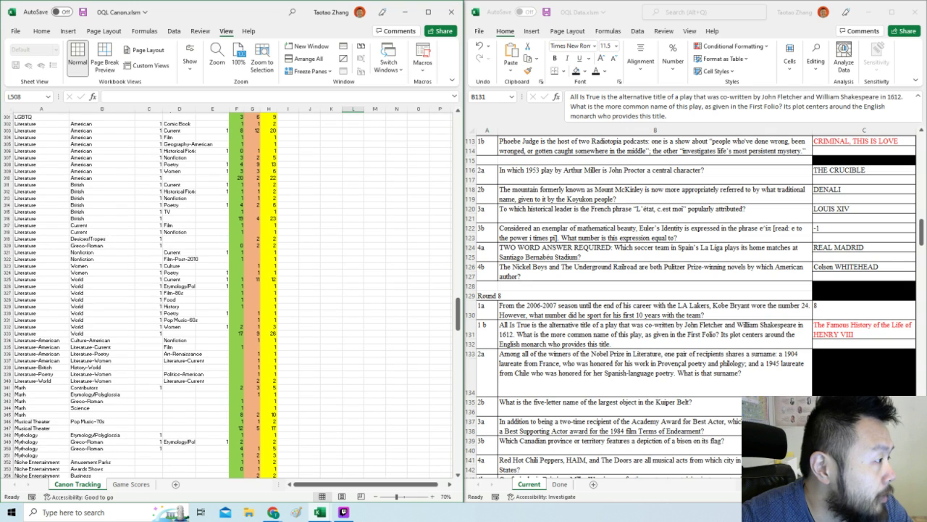
left_click(251, 218)
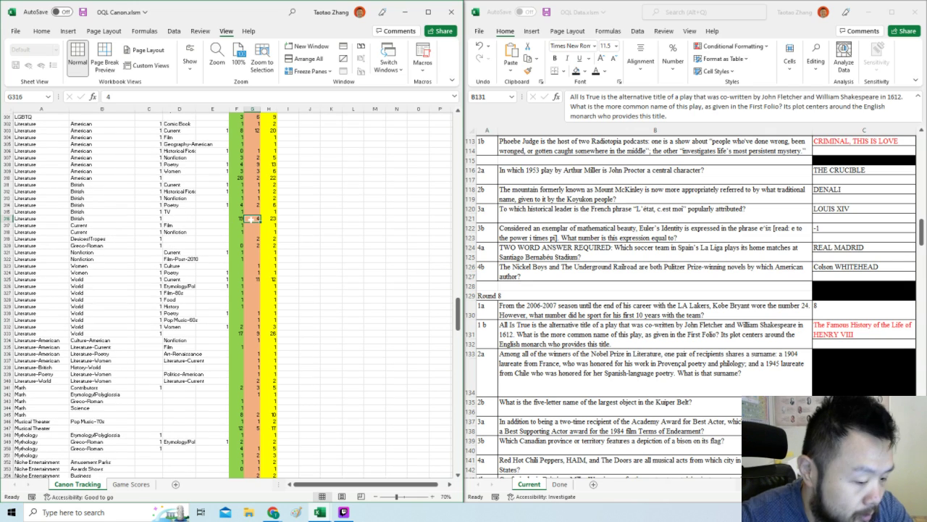
type("6")
key("Return")
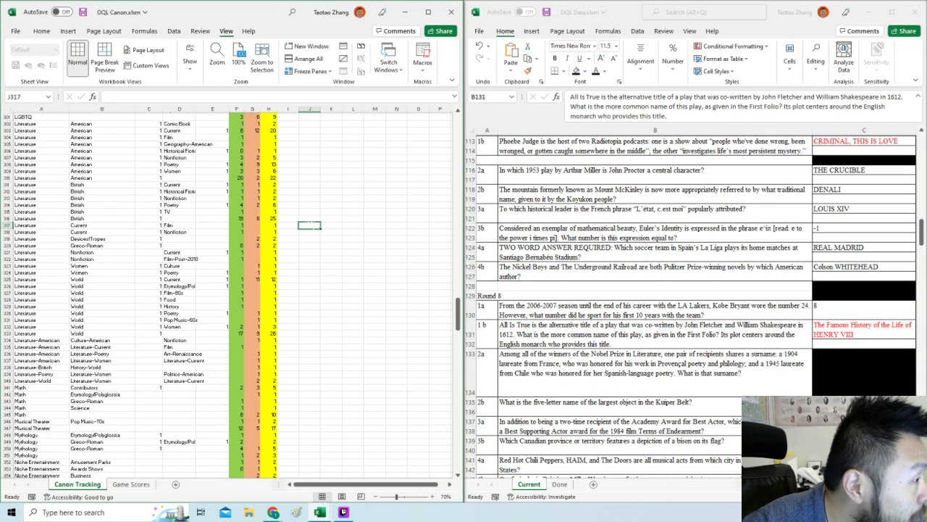
Uncover the answer to question 2a of Round 8 in OQL Data, including the note cell beneath it.
left_click(687, 340)
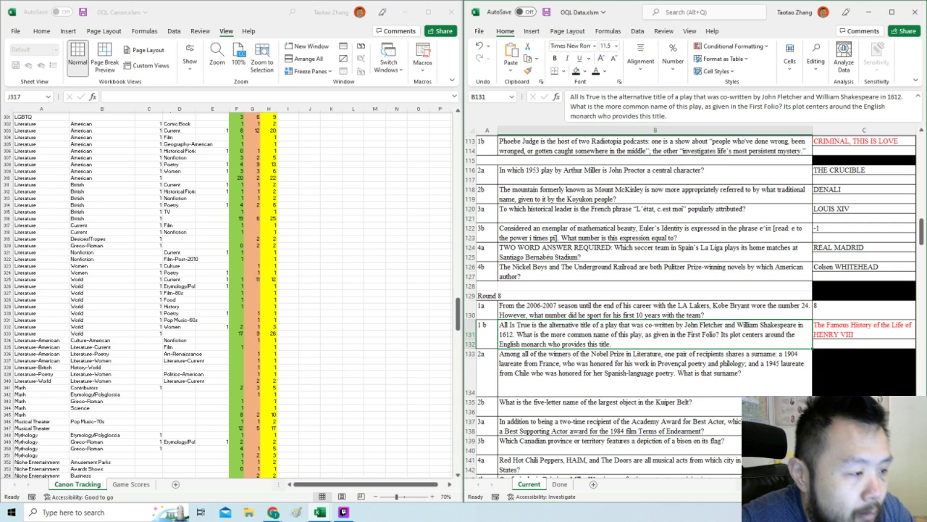
left_click(840, 386)
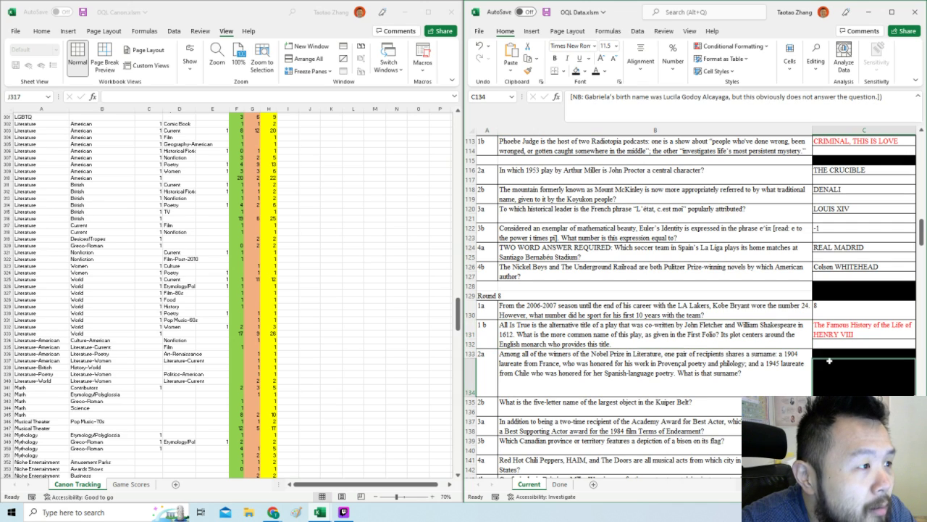
key("F4")
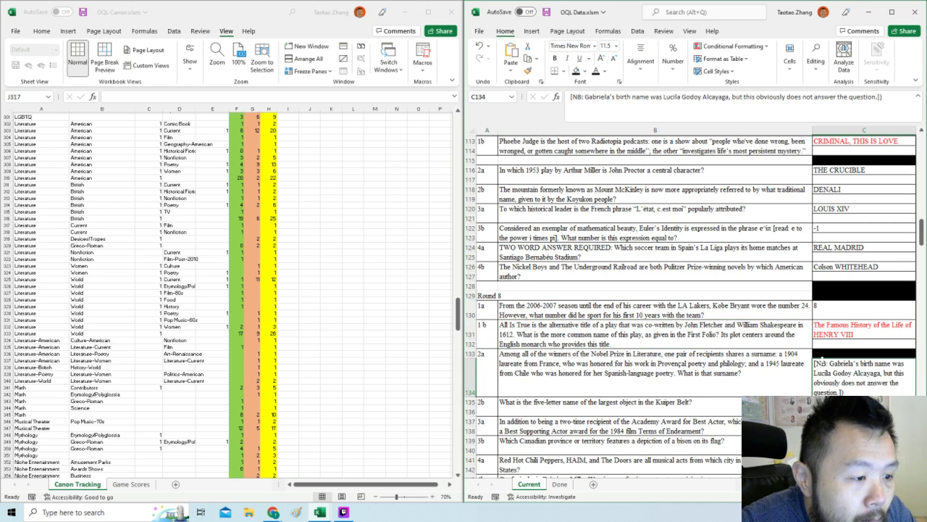
left_click(822, 354)
key("F4")
Clear the note below the question 2a answer and shorten the answer to MISTRAL.
key("Down")
key("Delete")
key("Up")
left_click_drag(594, 97, 663, 96)
key("Delete")
key("Return")
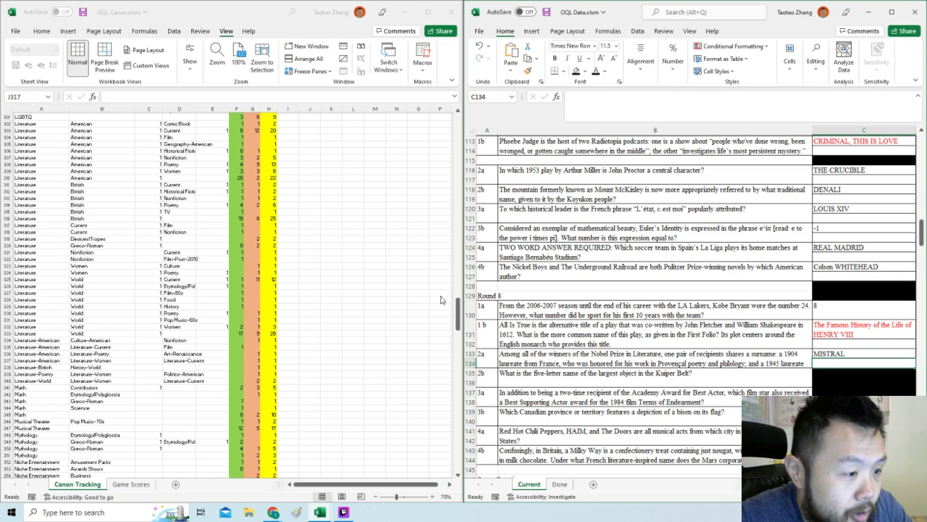
Set the green count of the Literature, World, Women row in OQL Canon to 3.
left_click(309, 226)
scroll(229, 381, "up", 3)
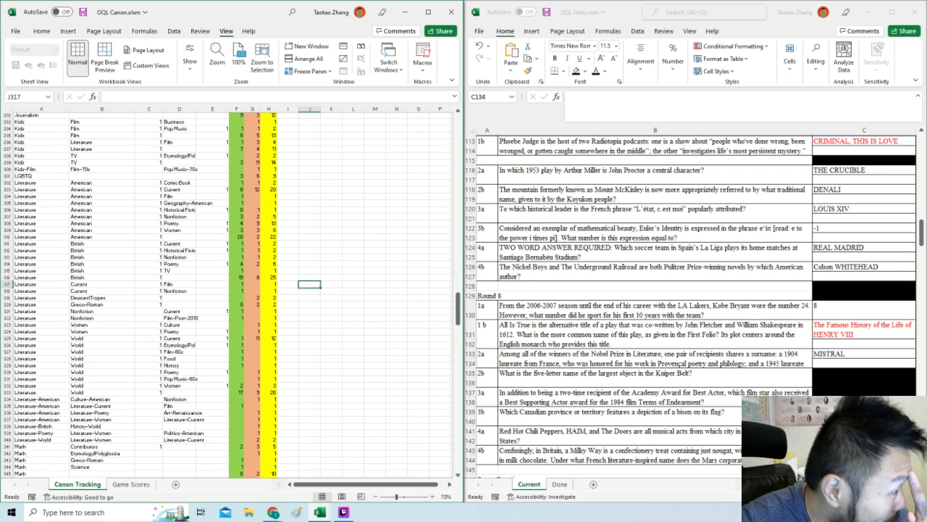
left_click(238, 387)
type("3")
left_click(287, 372)
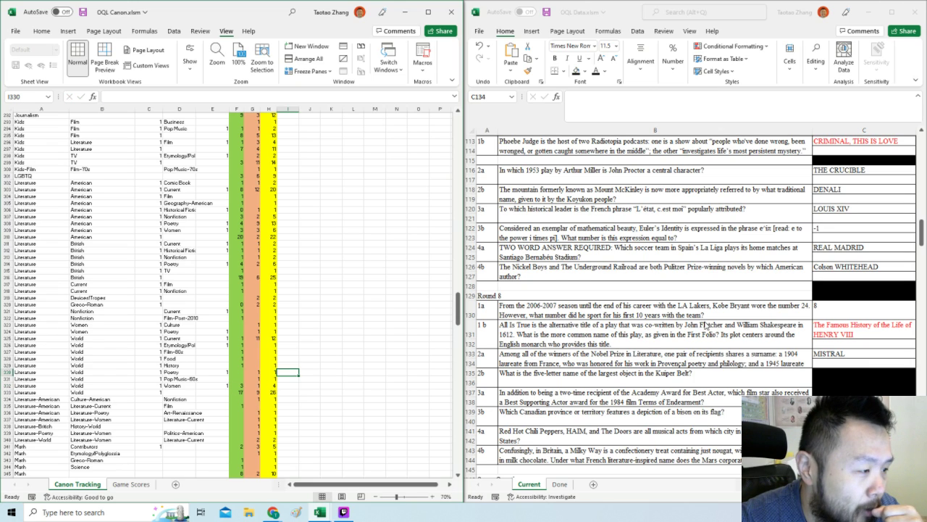
Consult Round 2 question 4a and its answer in OQL Data, and set the orange count of OQL Canon's History, World, Political row to 20.
left_click_drag(920, 237, 912, 170)
left_click(655, 222)
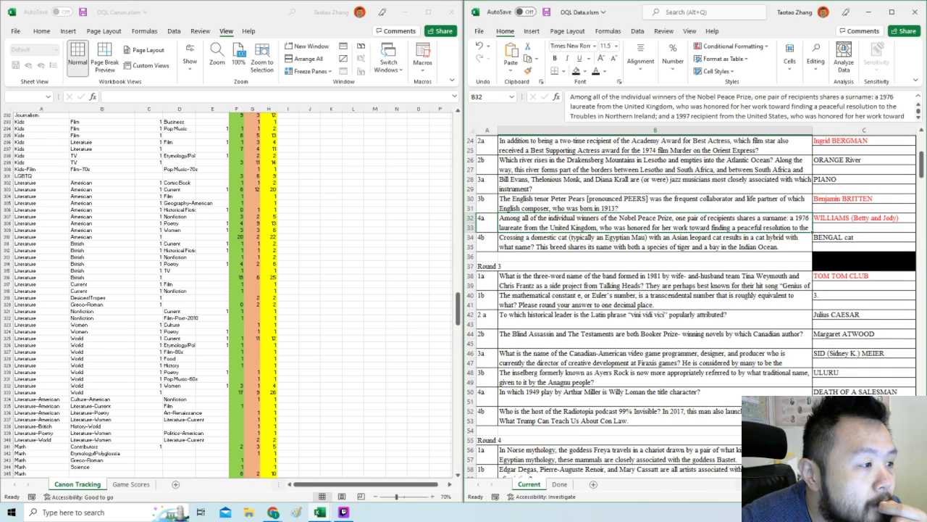
left_click(843, 218)
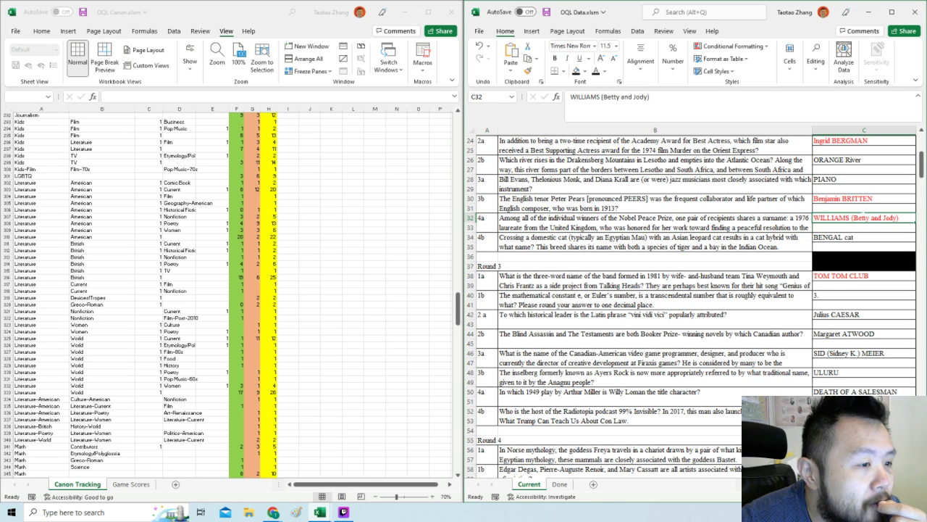
left_click_drag(920, 168, 915, 255)
left_click(290, 369)
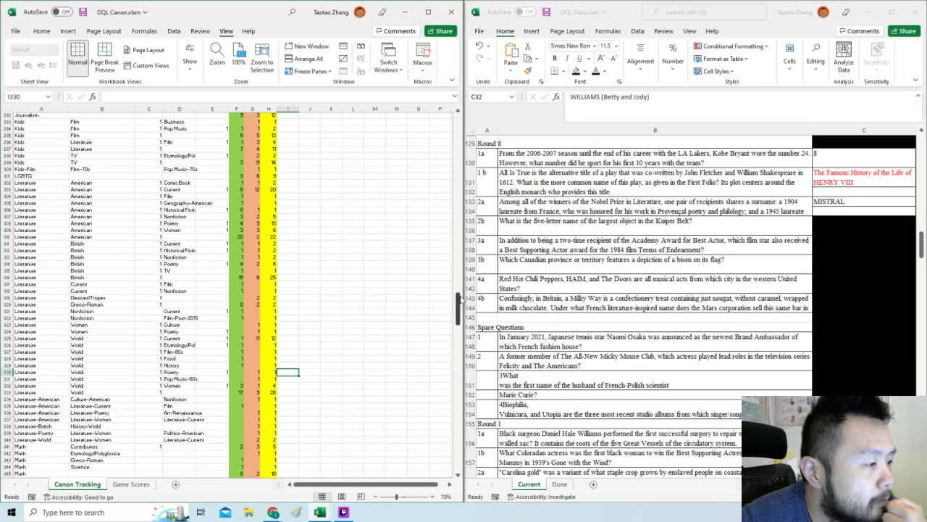
scroll(444, 326, "down", 13)
scroll(444, 326, "up", 20)
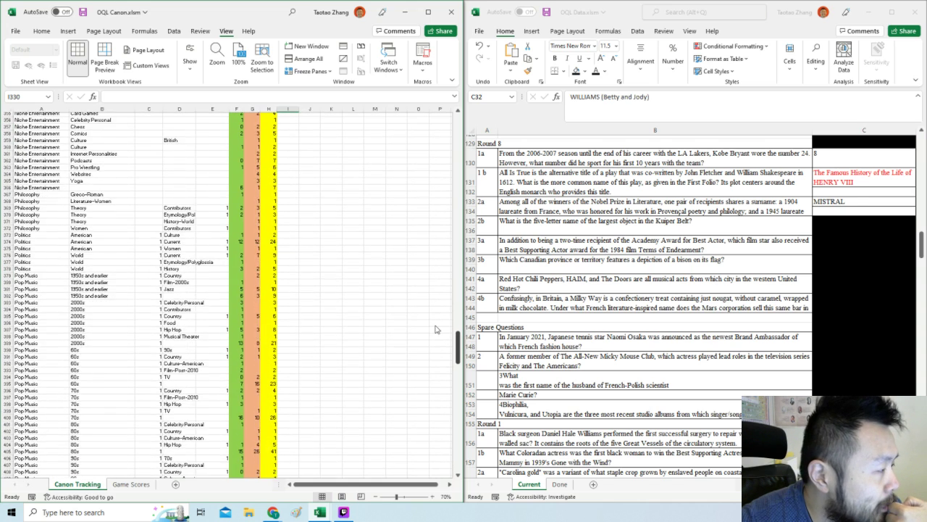
scroll(430, 275, "up", 1)
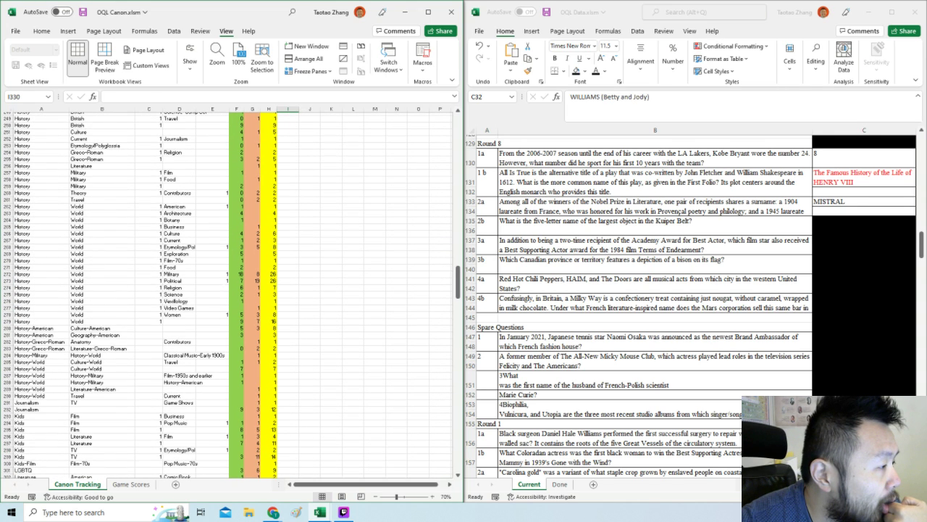
left_click(254, 280)
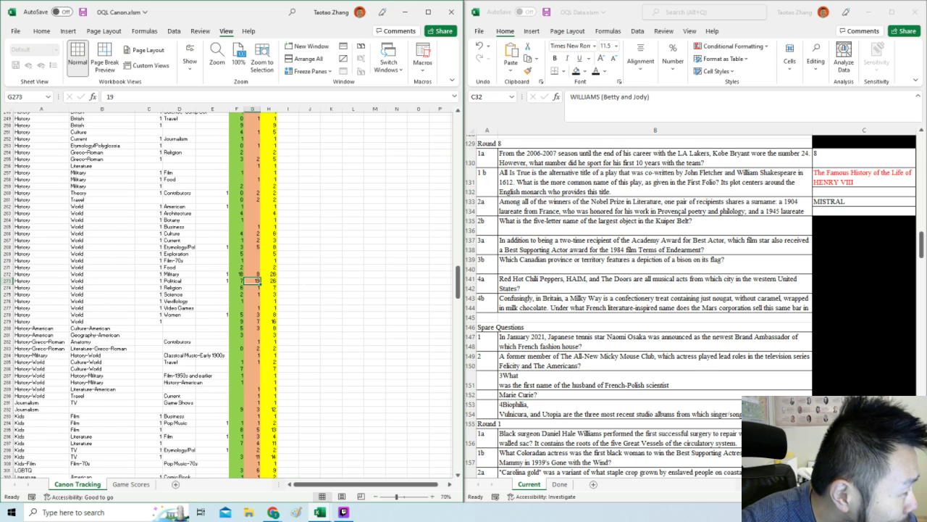
type("20")
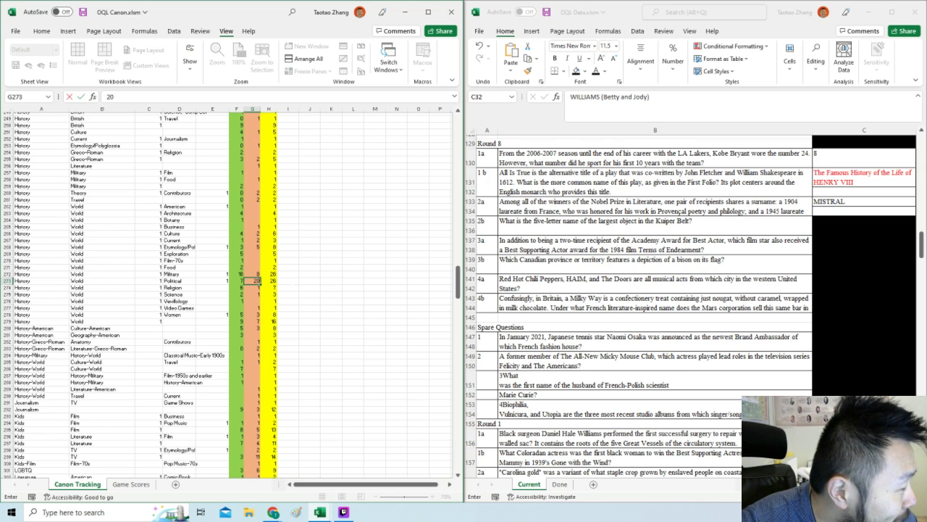
left_click(287, 281)
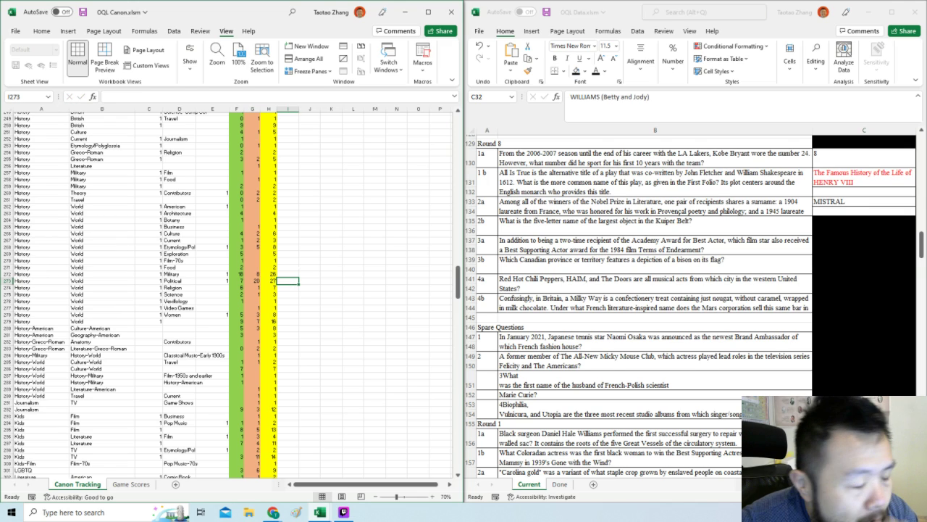
left_click(326, 268)
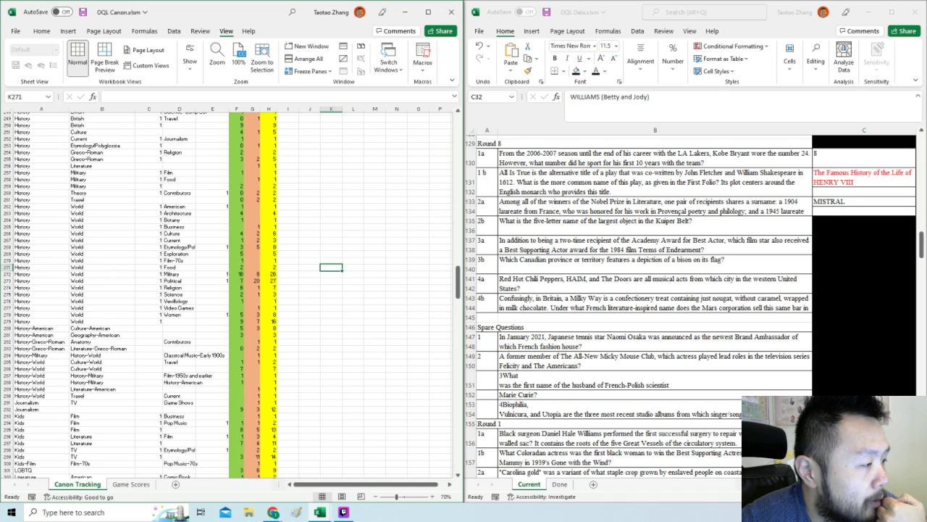
left_click(305, 287)
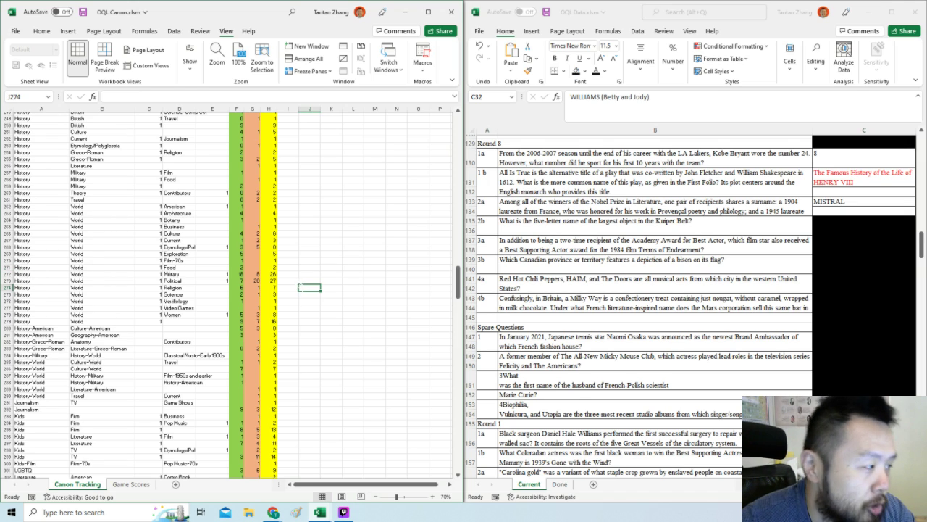
left_click(290, 281)
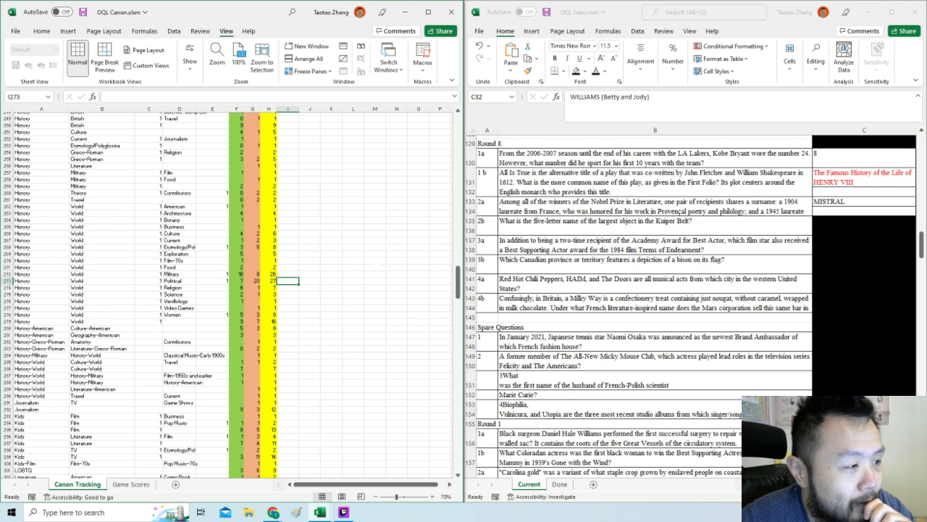
left_click(375, 267)
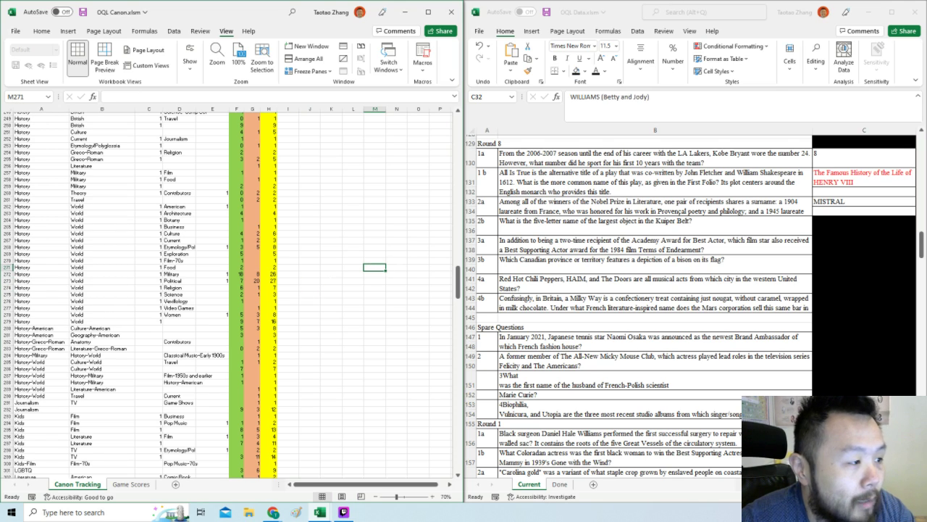
Uncover the answer to question 2b of Round 8 in OQL Data and mark it red as missed.
left_click(758, 226)
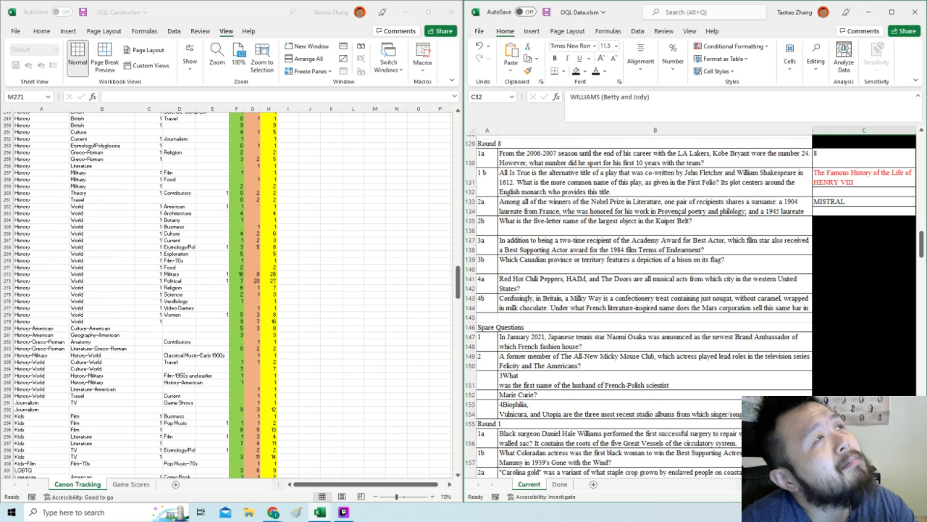
left_click_drag(833, 222, 824, 230)
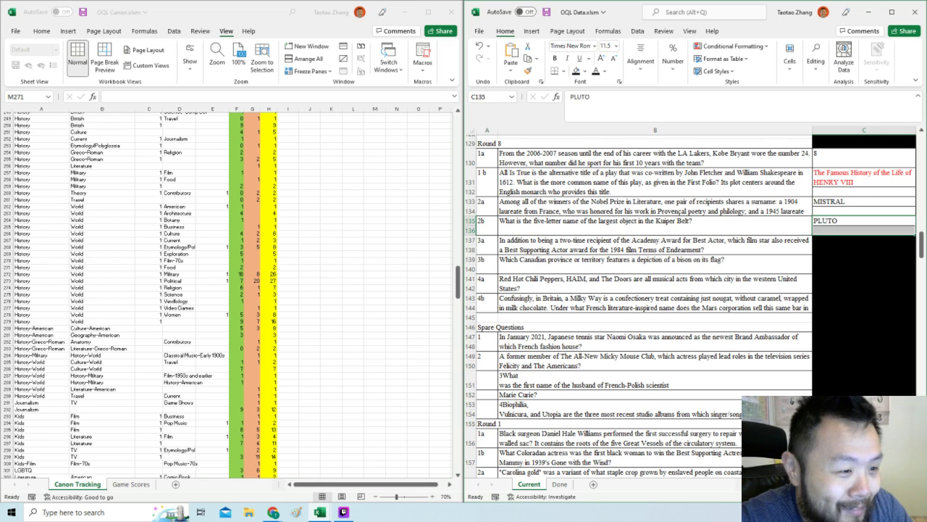
Set the Science, Astronomy row without a second tag in OQL Canon to a green count of 18 and an orange count of 10.
left_click(340, 351)
scroll(340, 351, "down", 6)
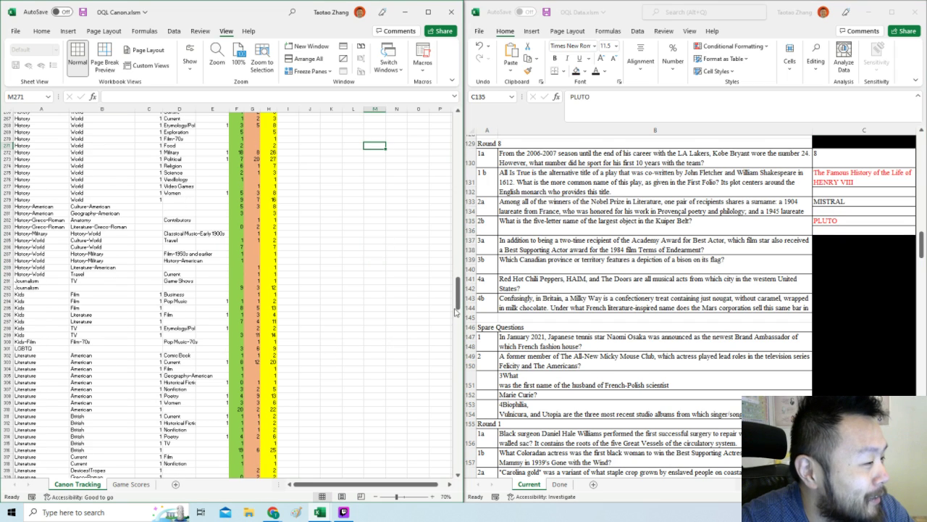
scroll(457, 352, "down", 20)
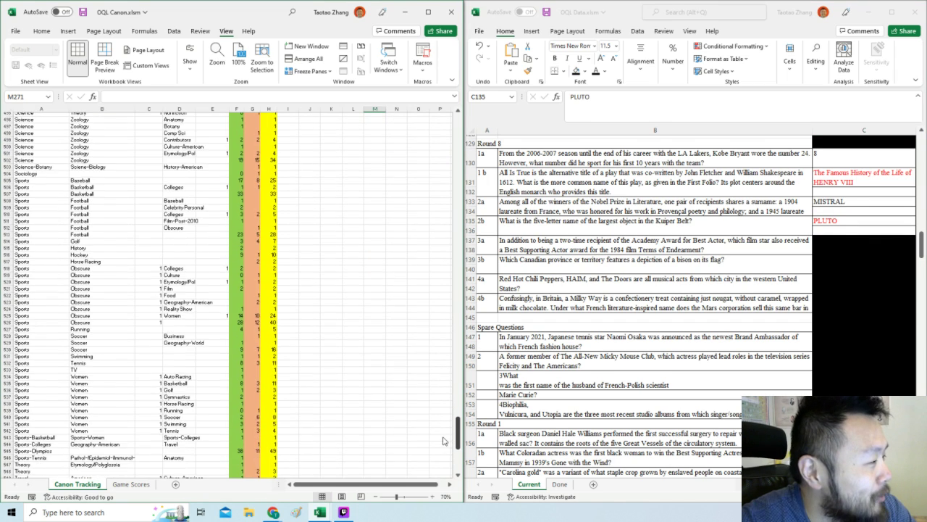
left_click_drag(442, 447, 448, 401)
left_click(180, 224)
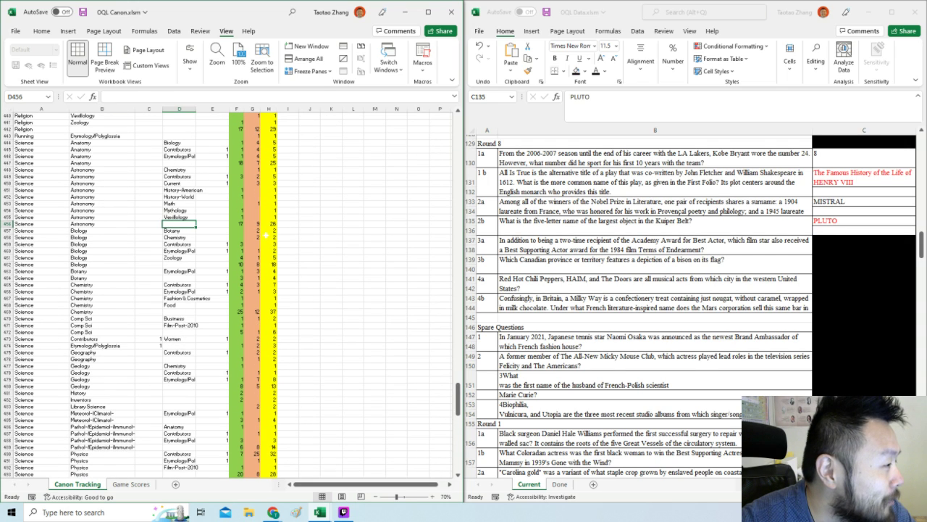
left_click(240, 224)
type("18")
key("Tab")
type("10")
left_click(331, 237)
Uncover the answer to question 3a of Round 8 in OQL Data, including the cell beneath it.
left_click(742, 259)
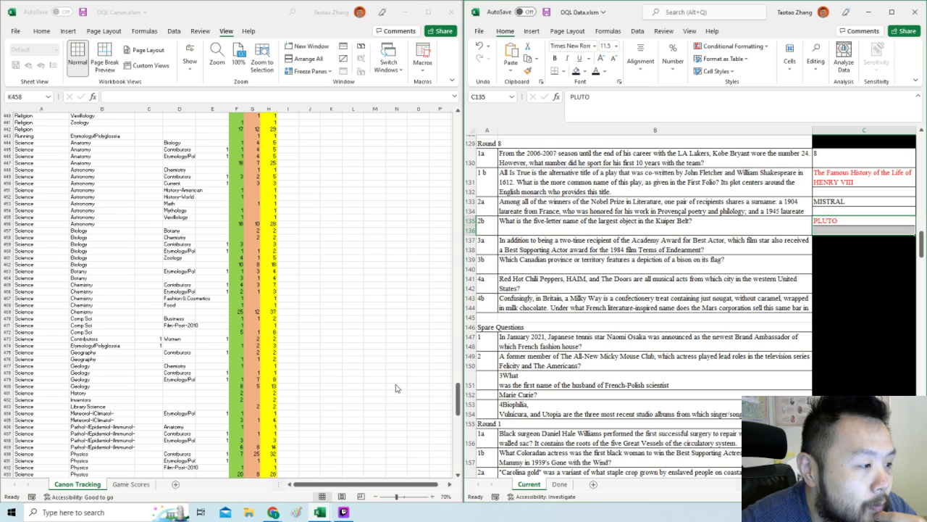
left_click(827, 240)
key("F4")
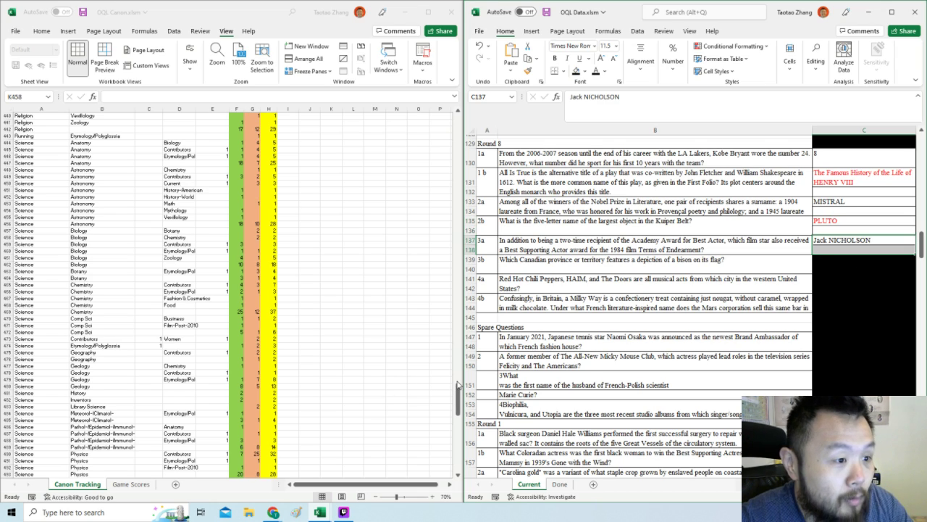
left_click(414, 373)
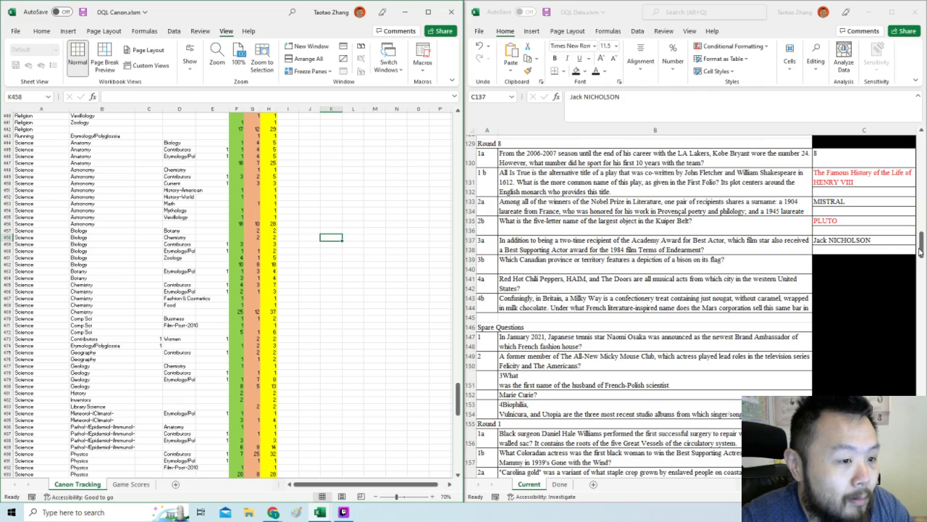
mouse_move(920, 248)
left_mouse_down()
mouse_move(922, 165)
mouse_move(922, 239)
left_mouse_up()
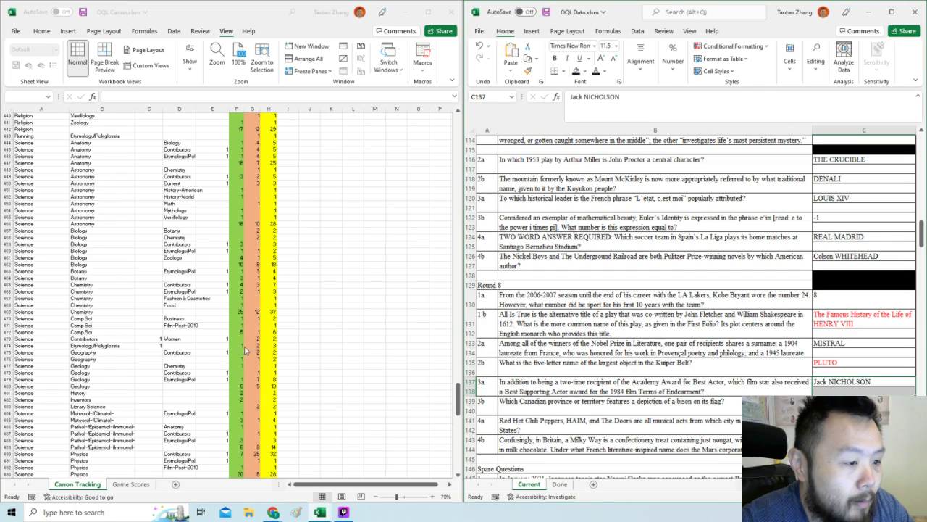
Set the green count of the Film, 80s row without a second tag in OQL Canon to 16.
left_click_drag(457, 398, 468, 225)
left_click_drag(101, 206, 253, 207)
left_click(239, 206)
type("16")
left_click(281, 221)
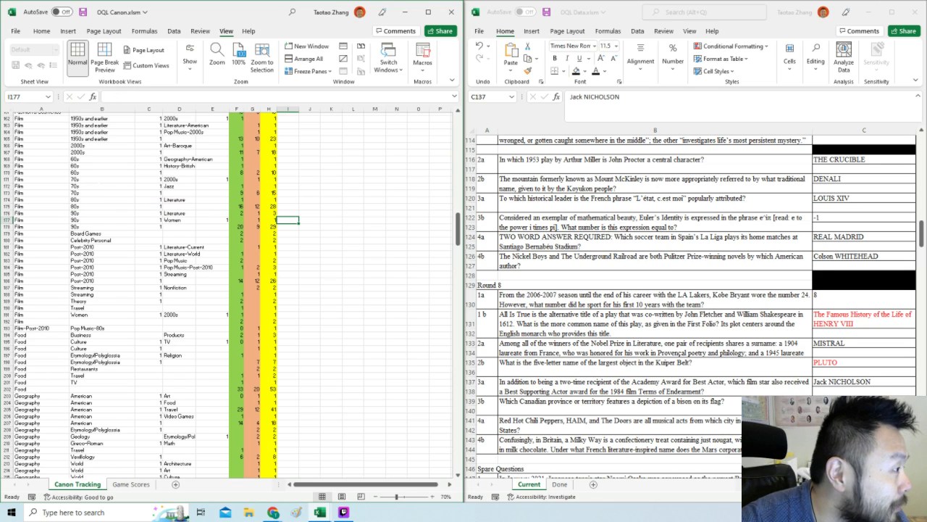
Set the orange count of the Film, 70s row without a second tag in OQL Canon to 7.
left_click_drag(101, 193, 224, 193)
left_click(255, 192)
type("7")
left_click(331, 213)
Uncover the answer to question 3b of Round 8 in OQL Data.
left_click(696, 395)
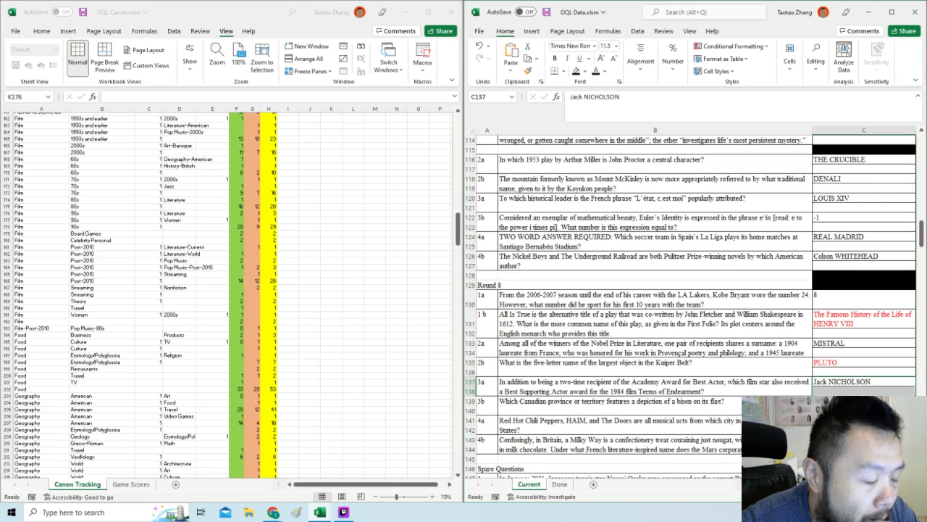
left_click(717, 400)
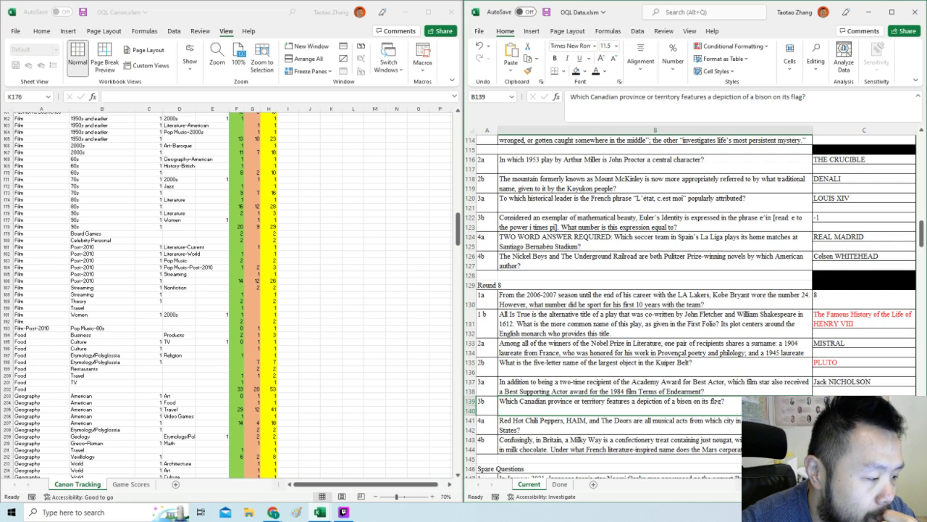
left_click(863, 401)
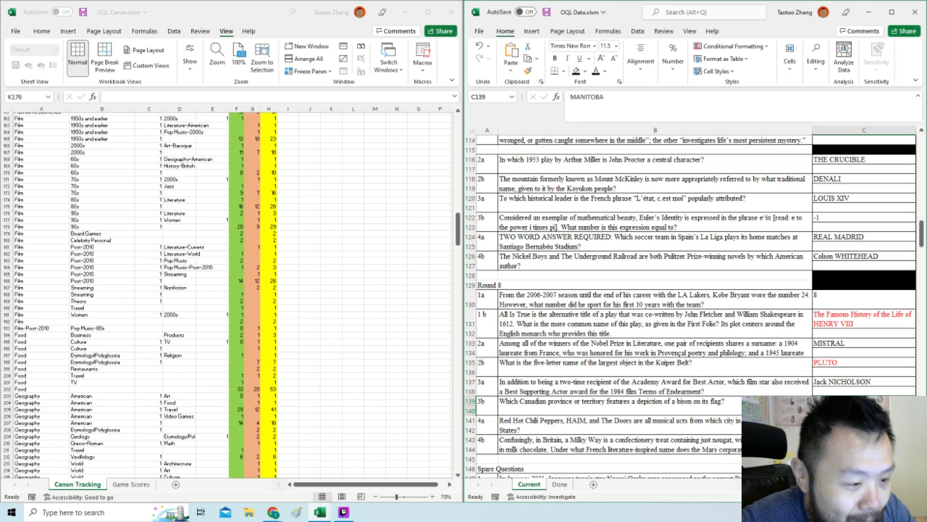
Copy the Geography-World, Culture-World category pair into the first empty row at the end of the OQL Canon list.
left_click(381, 364)
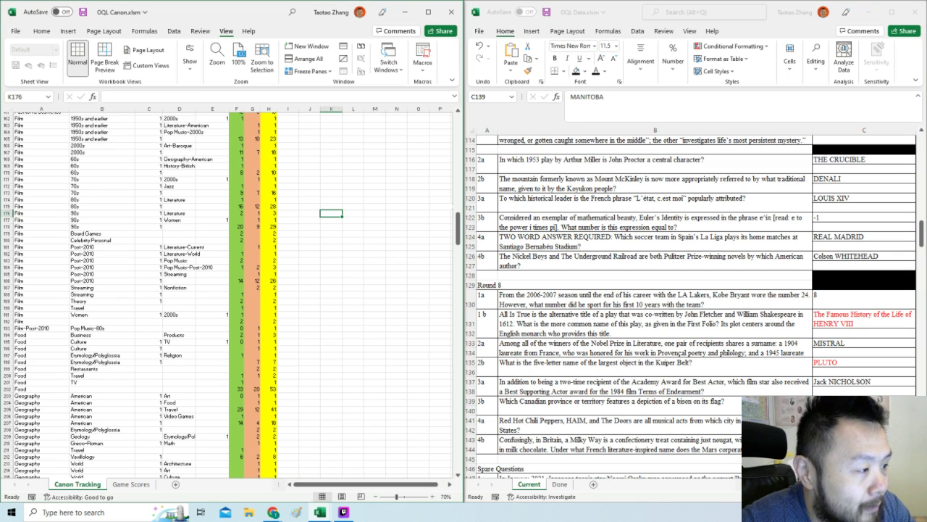
left_click_drag(458, 233, 438, 233)
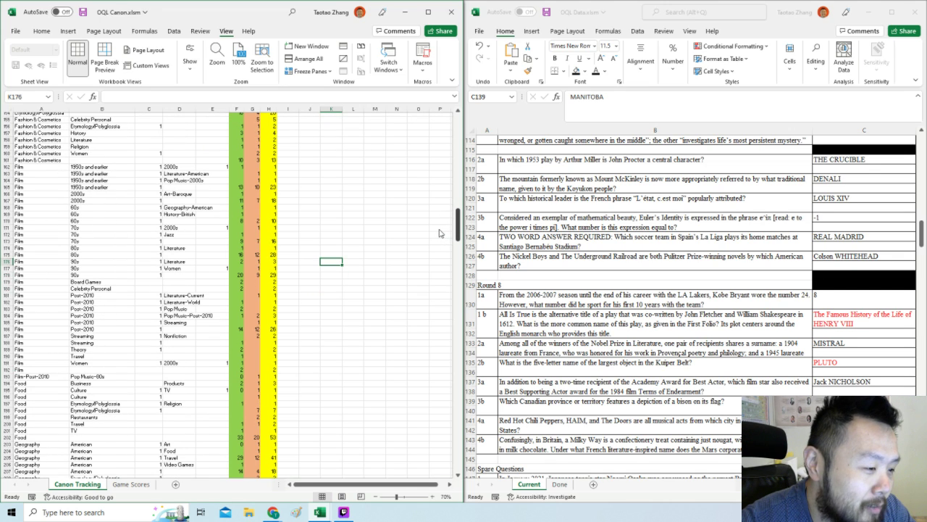
left_click_drag(439, 233, 423, 253)
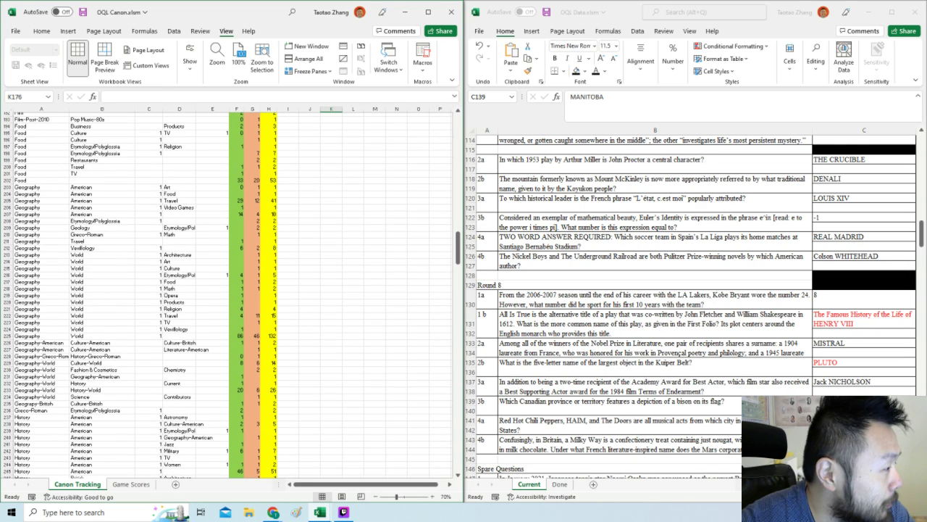
left_click_drag(87, 363, 54, 362)
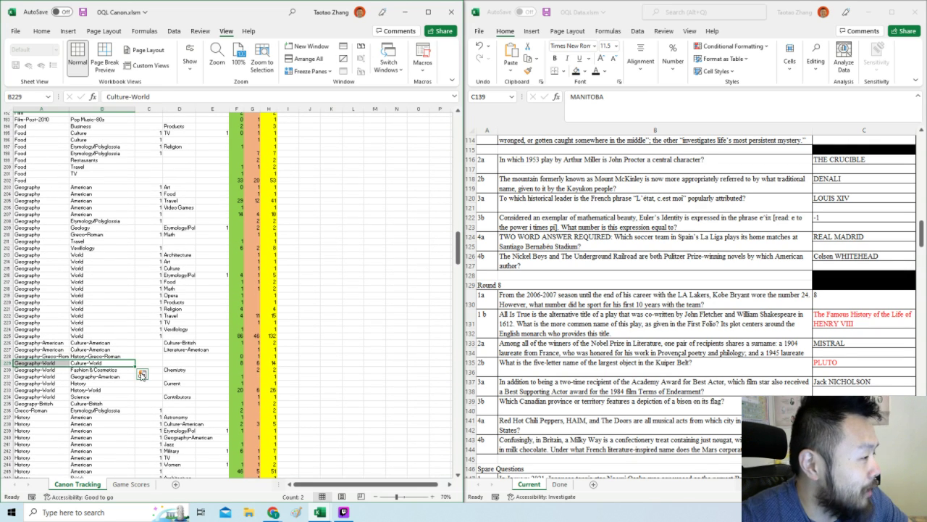
key("ctrl+c")
key("Down")
key("Down")
key("Left")
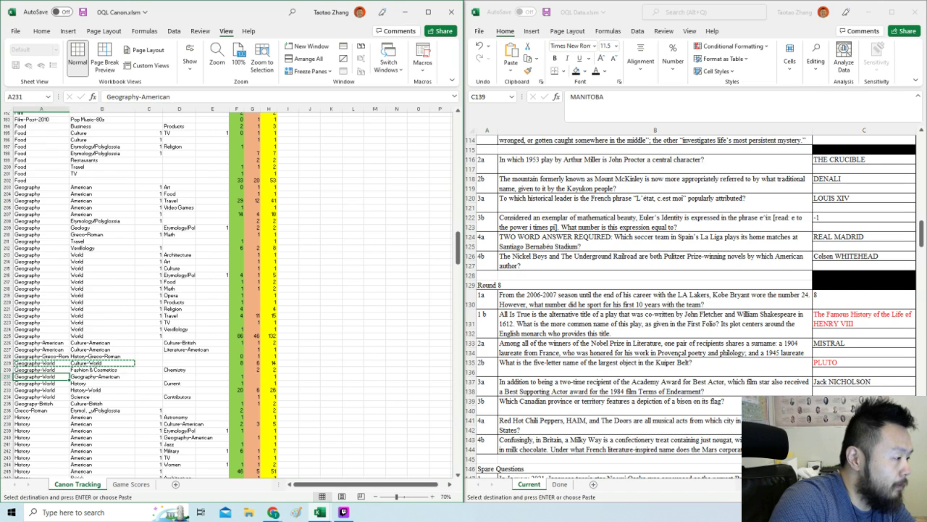
key("ctrl+Down")
key("Down")
key("ctrl+v")
Give the new Geography-World, Culture-World row the second tag Vexillology and an orange count of 2, and return to OQL Data.
key("Right")
key("Right")
key("Right")
type("Vexillology")
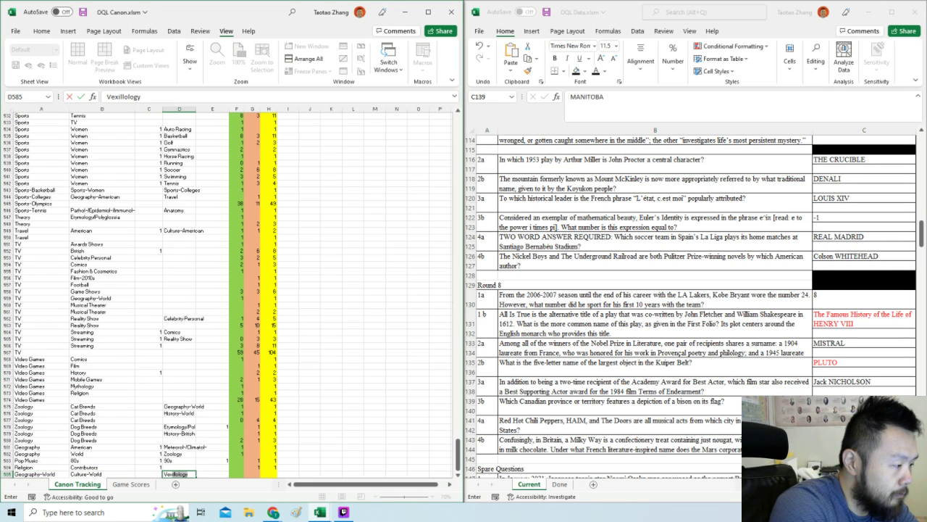
key("Right")
key("Right")
key("Right")
type("2")
key("Right")
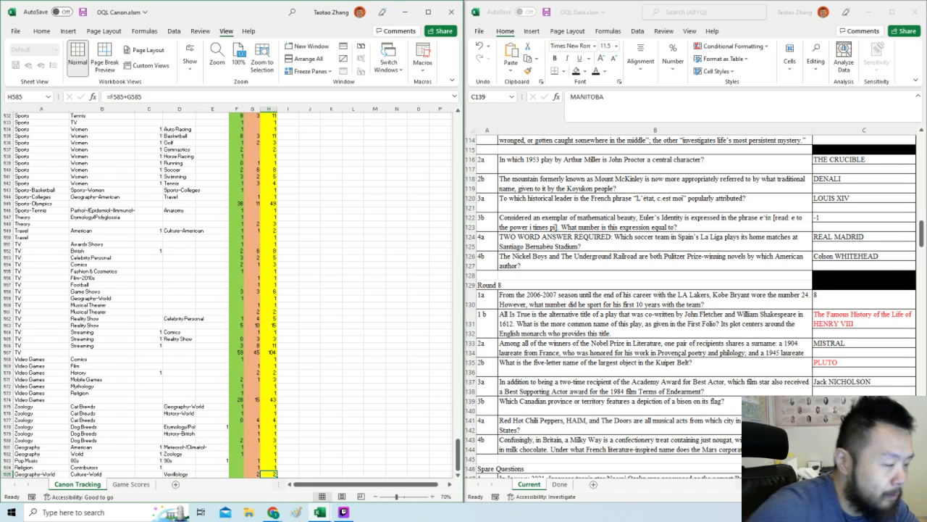
left_click(661, 401)
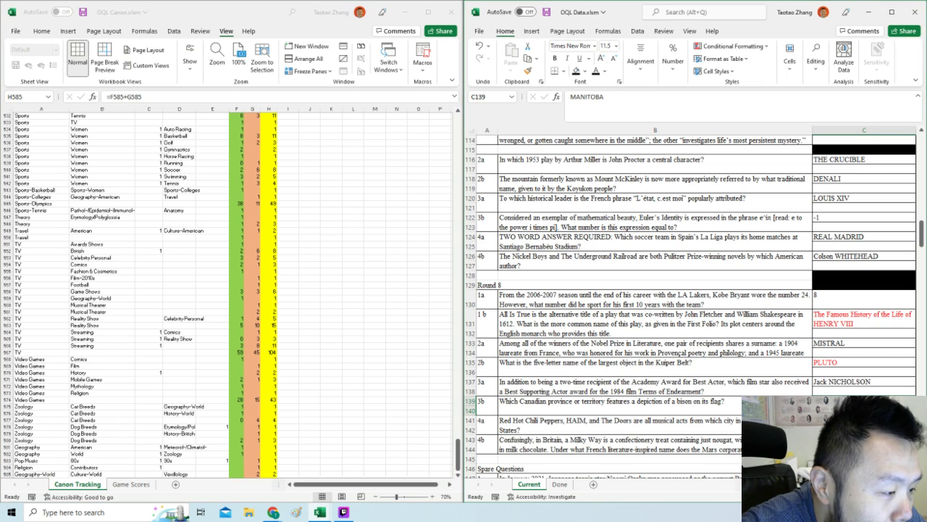
Uncover the answer to question 4a of Round 8 in OQL Data.
scroll(688, 304, "down", 1)
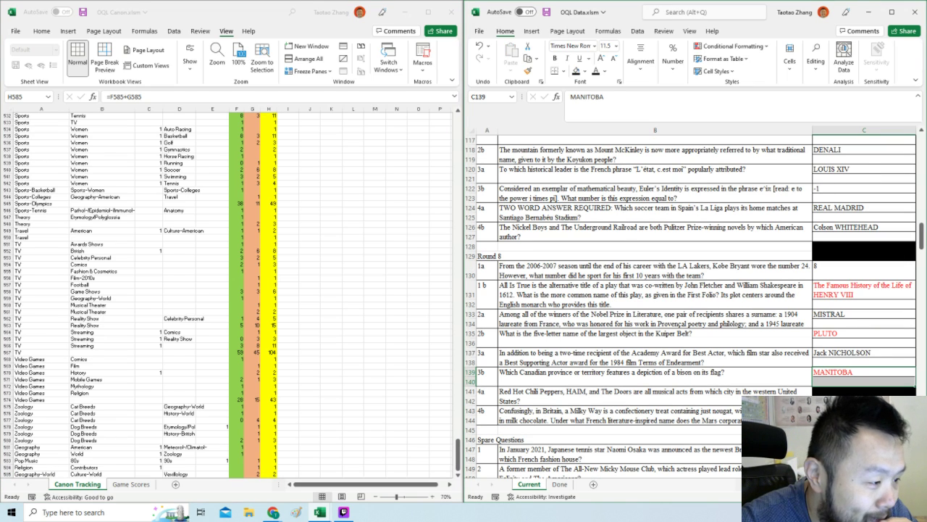
left_click(655, 396)
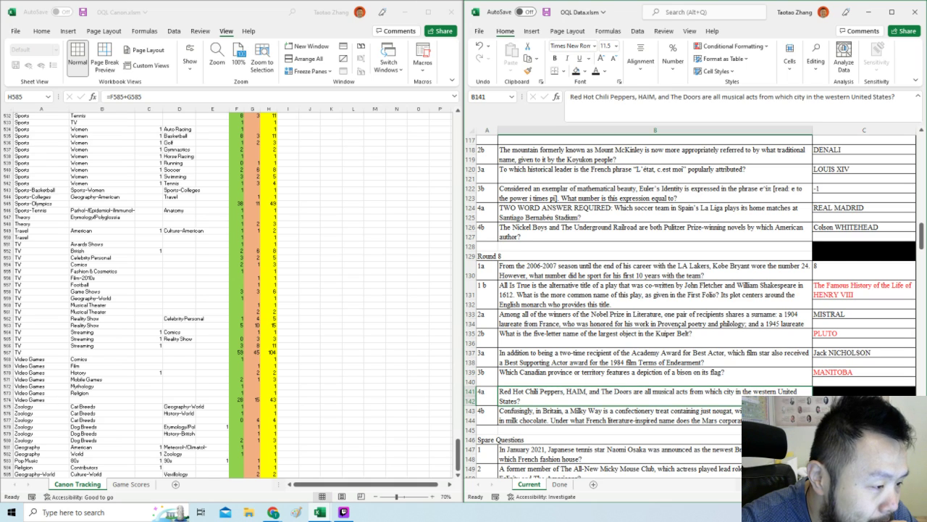
left_click_drag(823, 393, 824, 402)
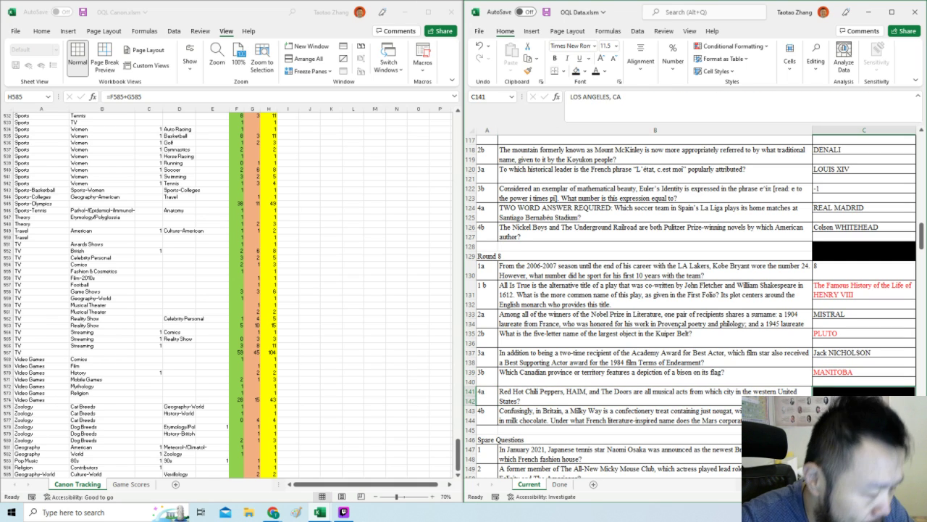
key("F4")
key("Left")
left_click_drag(921, 234, 904, 248)
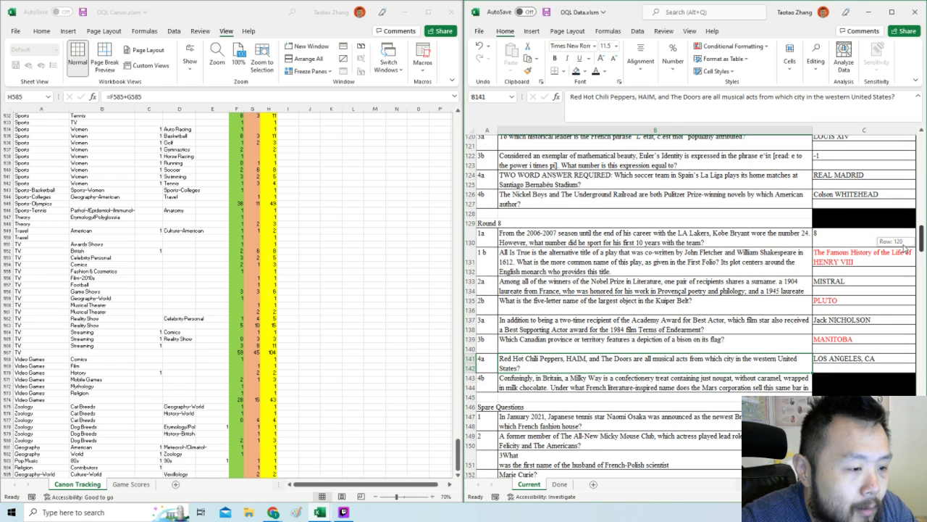
mouse_move(904, 248)
left_mouse_down()
mouse_move(902, 134)
mouse_move(915, 261)
left_mouse_up()
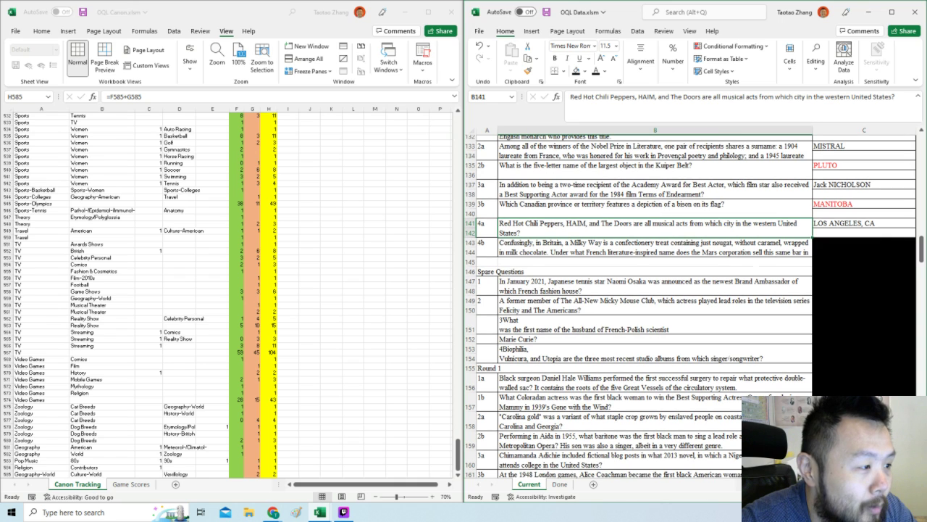
Set the green count of the Pop Music, 60s row with second tag 90s in OQL Canon to 3.
left_click_drag(458, 442, 443, 354)
left_click(179, 299)
left_click(212, 298)
left_click(236, 299)
left_click(252, 299)
key("Left")
type("3")
left_click(331, 286)
left_click(179, 299)
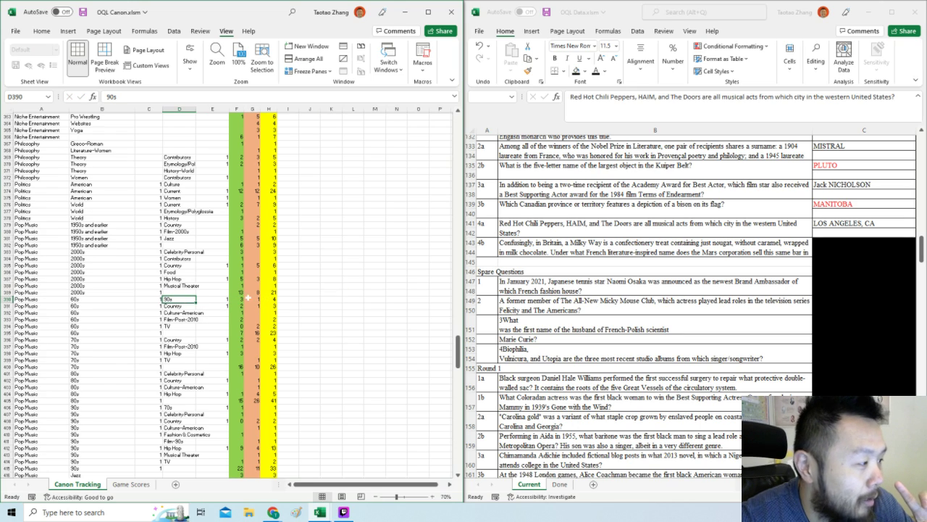
Uncover the answer to question 4b of Round 8 in OQL Data.
left_click(763, 243)
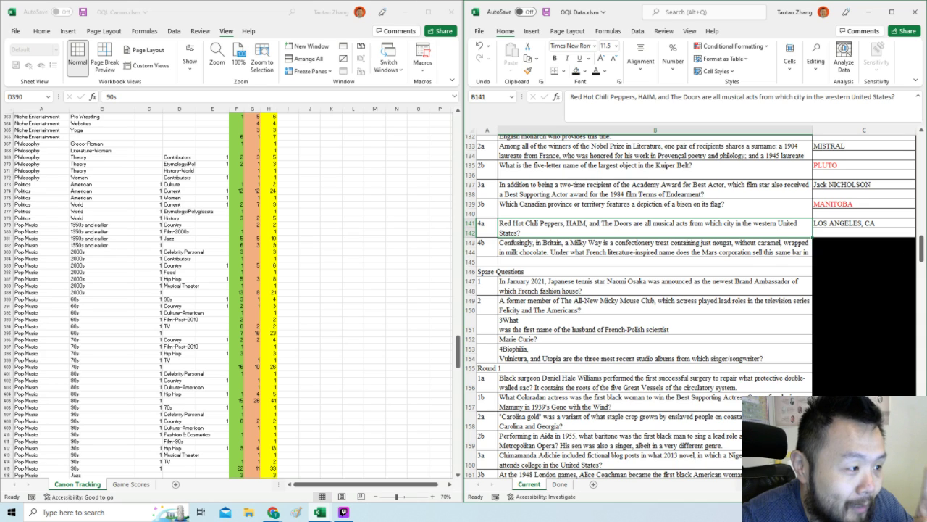
left_click_drag(922, 258, 916, 152)
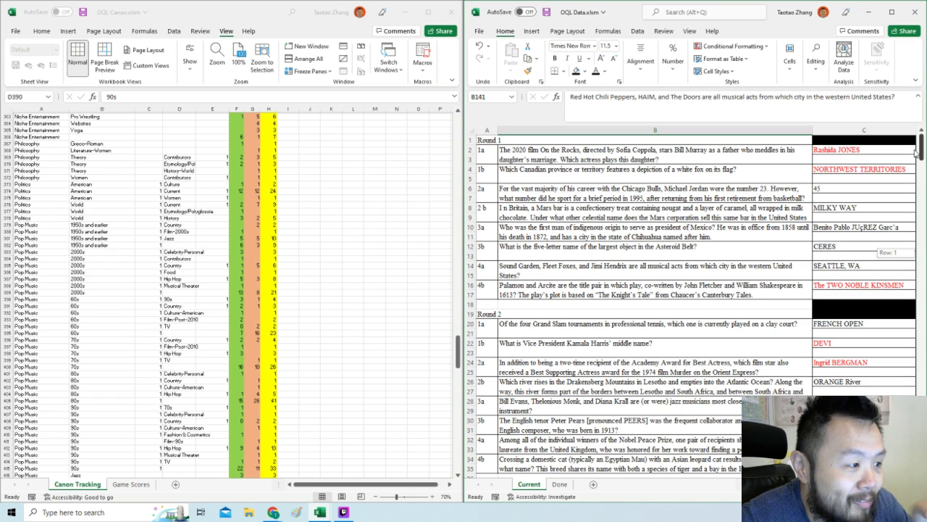
left_click_drag(915, 152, 906, 248)
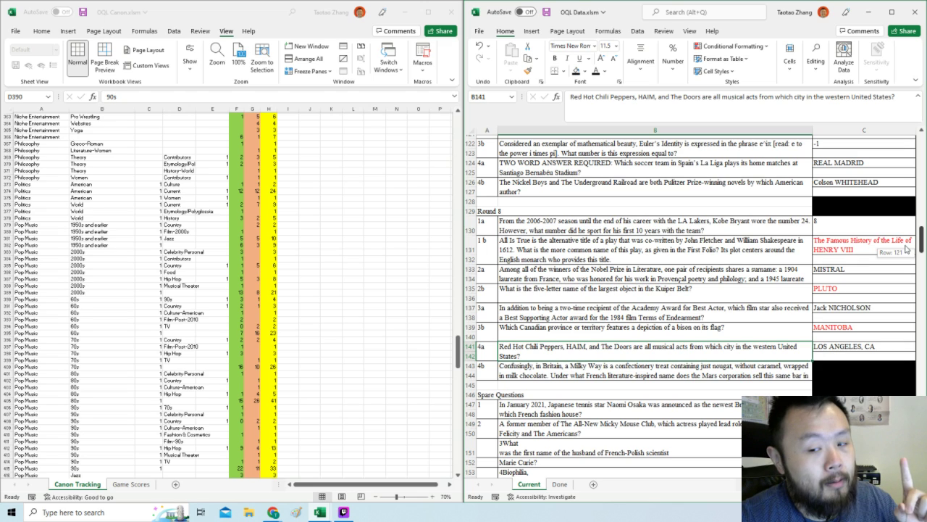
left_click_drag(906, 249, 906, 253)
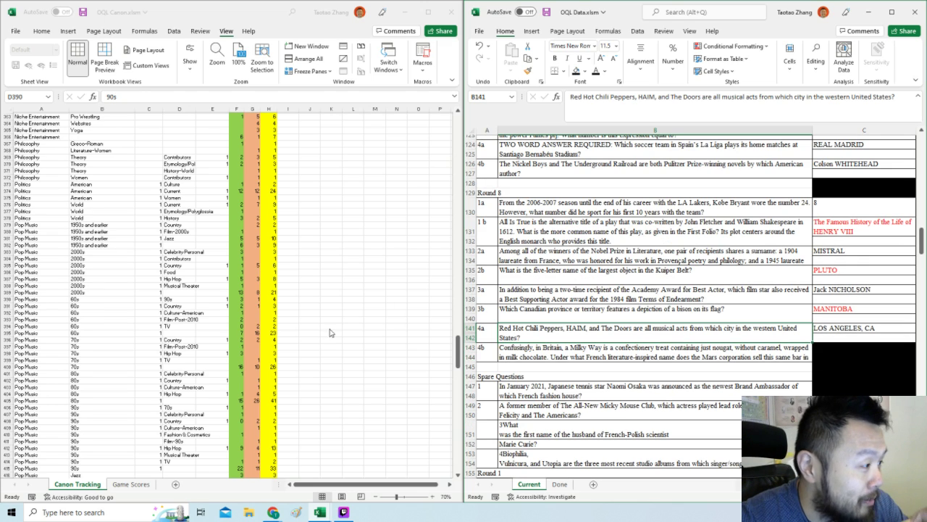
key("alt+Tab")
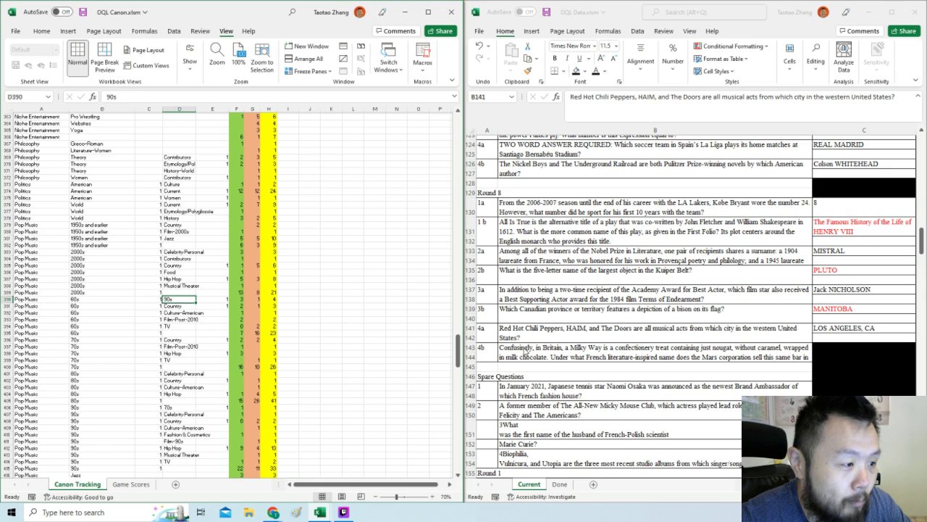
left_click(605, 343)
left_click(655, 367)
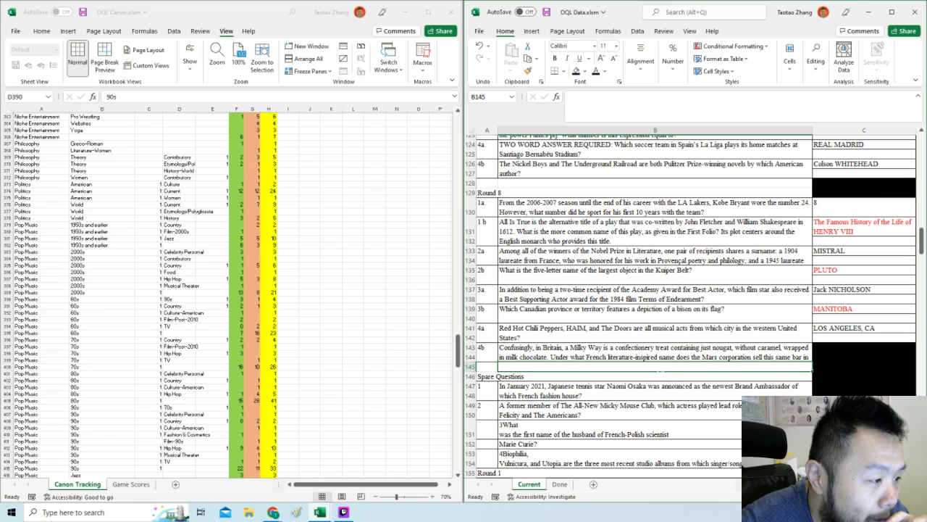
left_click(827, 351)
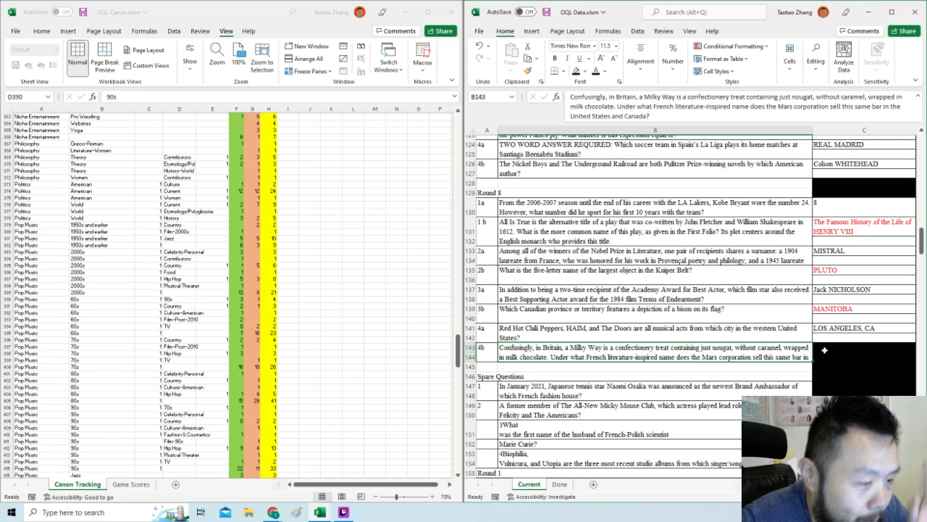
left_click_drag(826, 352, 827, 360)
key("F4")
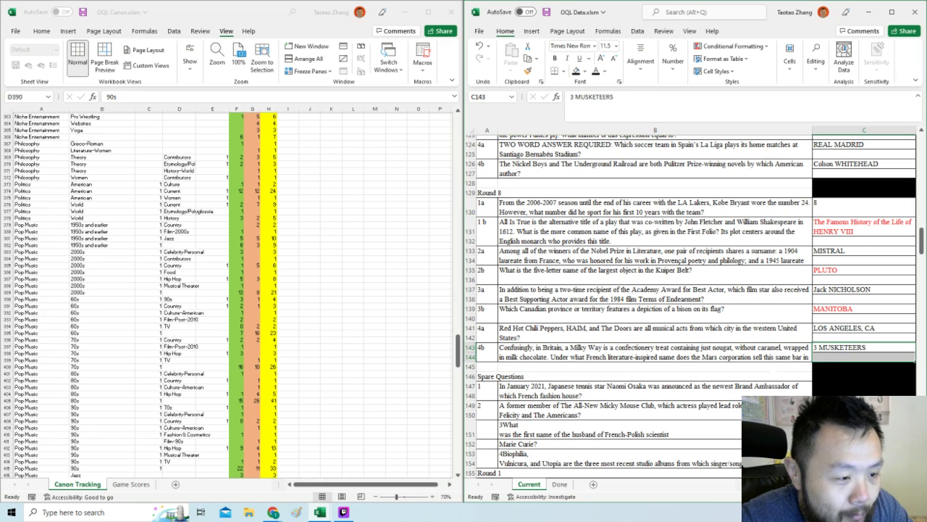
Review the marked answers in OQL Data back to Round 1 and check the S2-F4 entry in OQL Canon's Game Scores sheet.
left_click(655, 376)
left_click(655, 367)
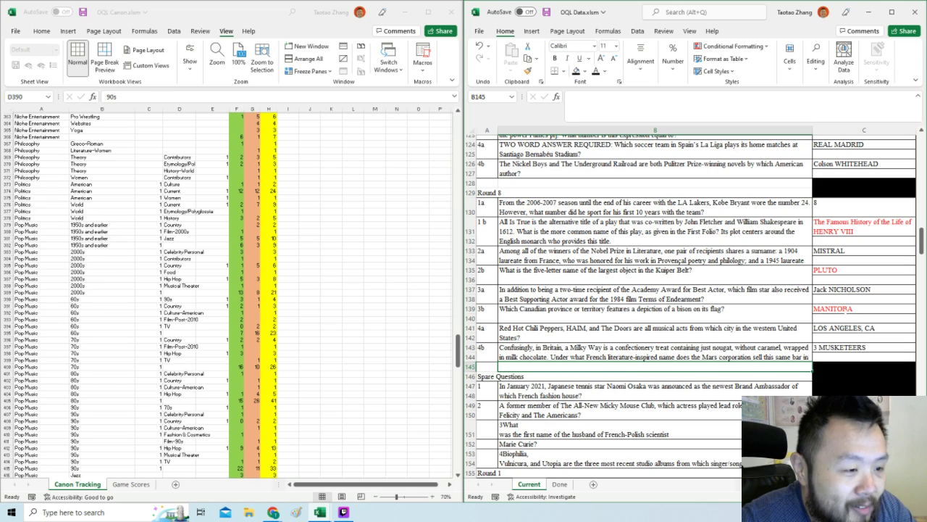
left_click(844, 309)
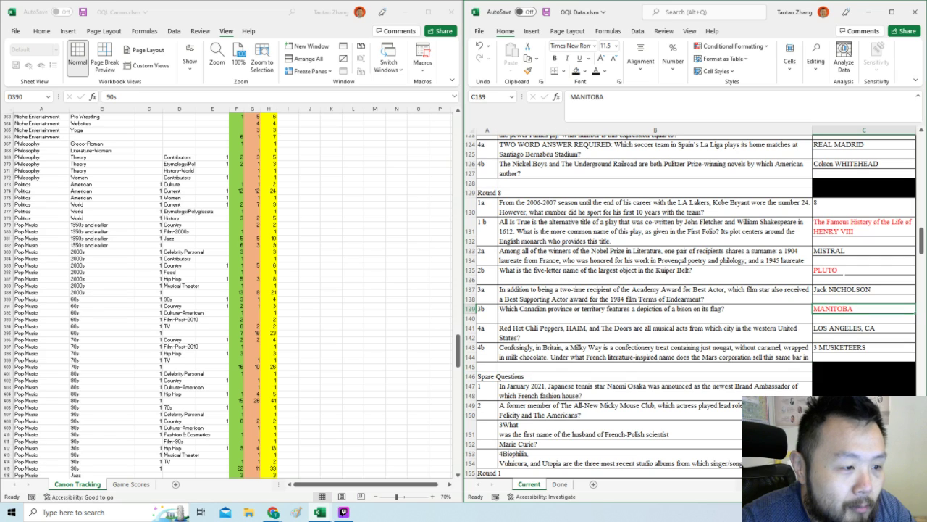
left_click_drag(922, 243, 906, 145)
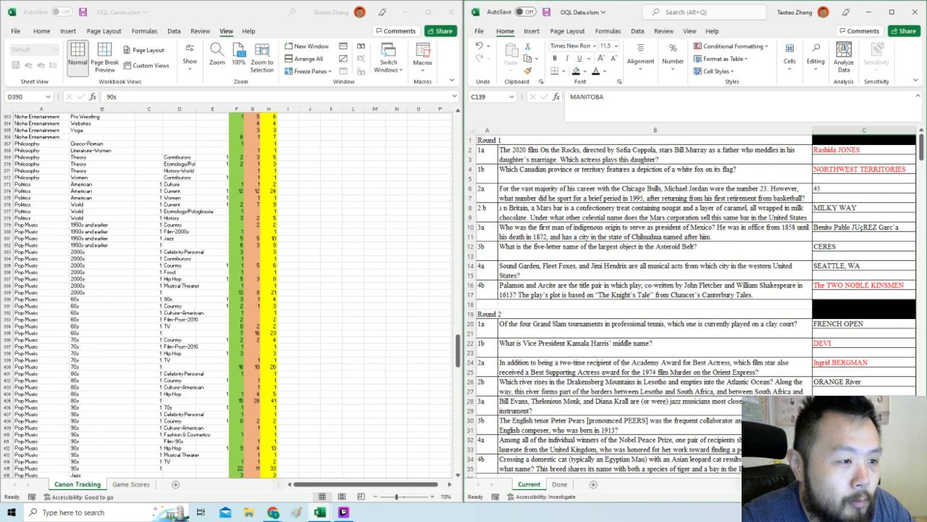
left_click(131, 484)
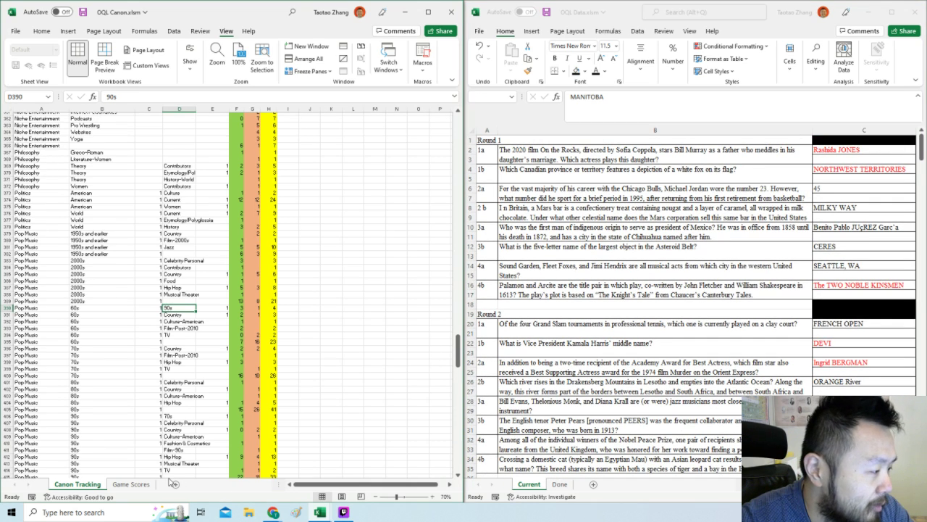
left_click(59, 429)
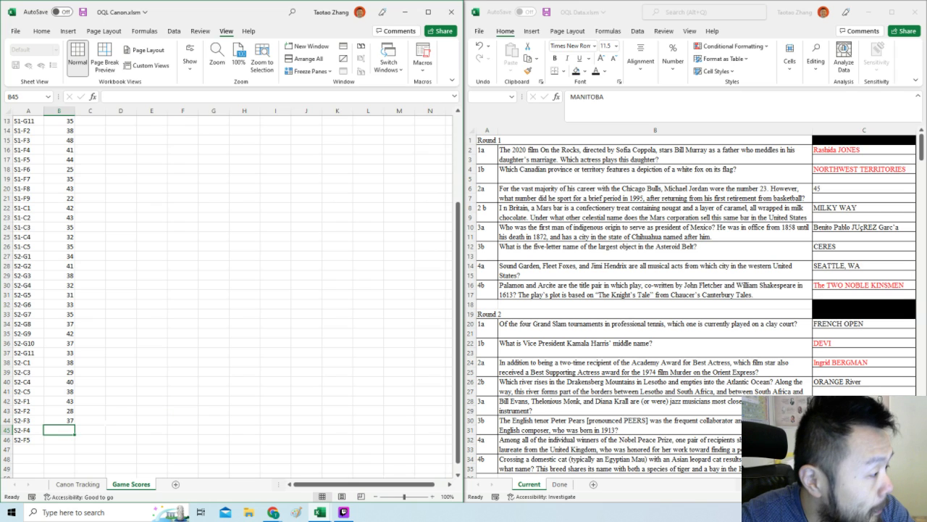
left_click(77, 484)
Uncover the answer to spare question 1 in OQL Data and mark it red.
left_click_drag(921, 145, 921, 248)
left_click(655, 267)
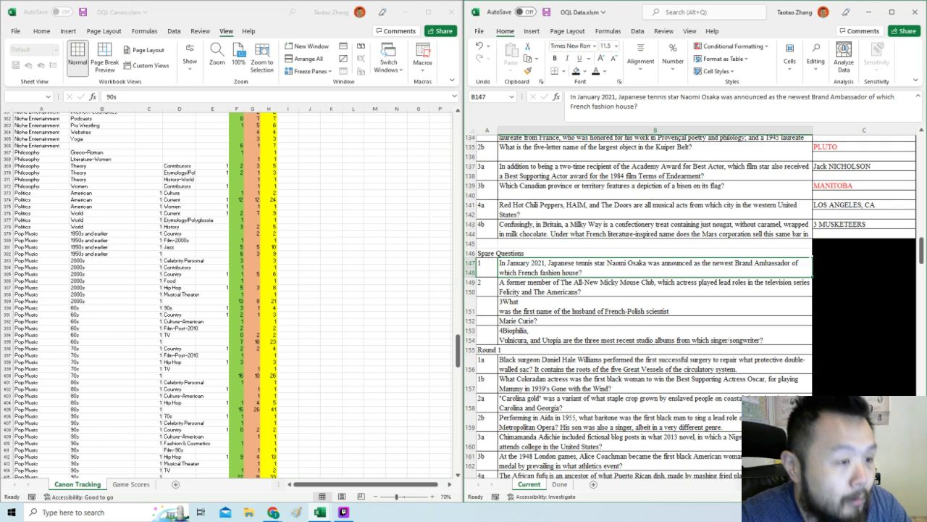
left_click(822, 267)
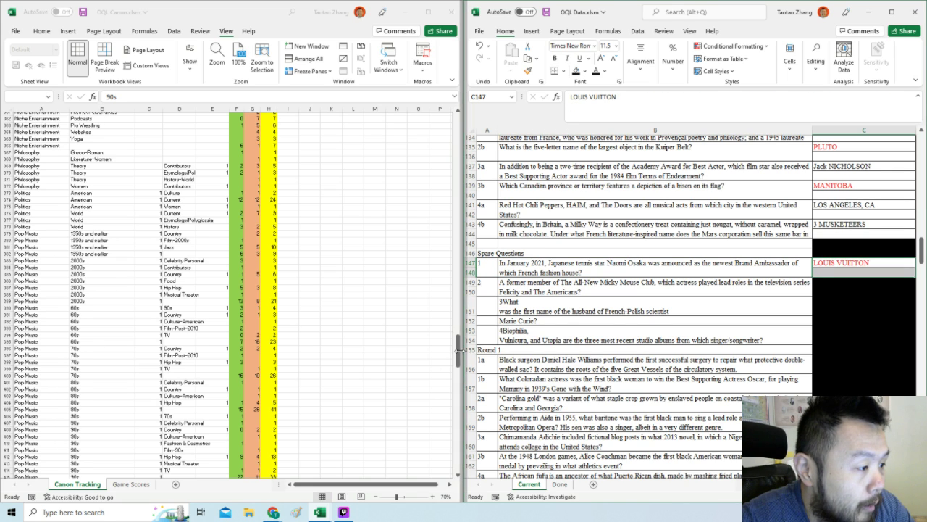
Set the orange count of the Fashion & Cosmetics, Women row in OQL Canon to 3.
left_click(455, 314)
scroll(456, 315, "up", 20)
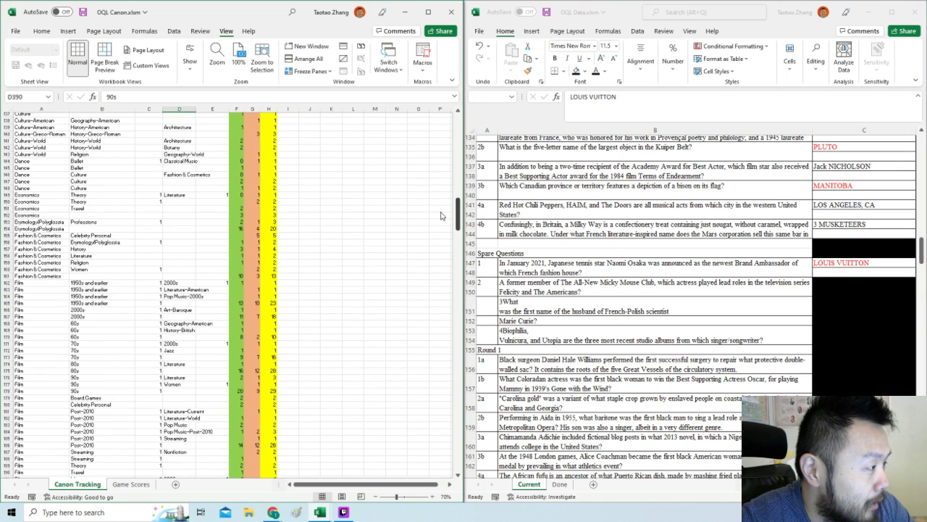
left_click(102, 281)
left_click(264, 281, "shift")
left_click(239, 281)
left_click(253, 281)
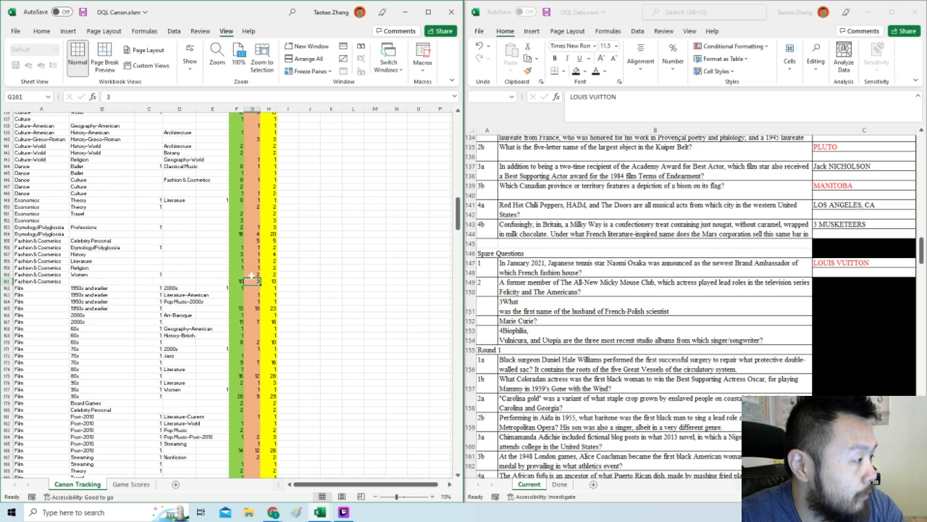
left_click(252, 275)
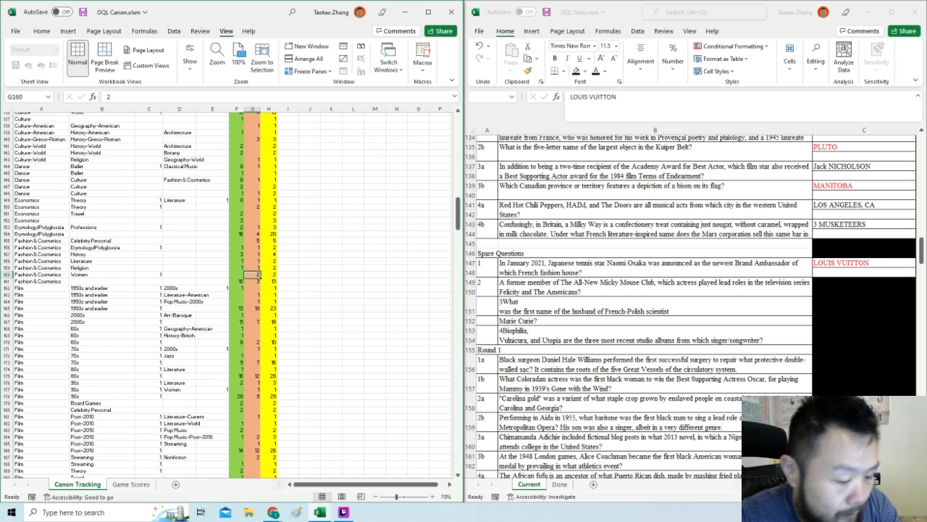
type("3")
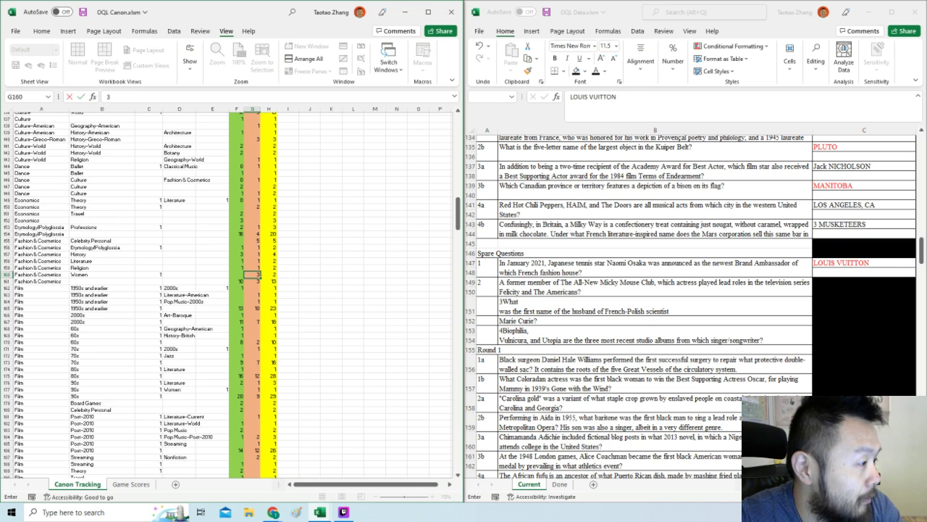
left_click(288, 278)
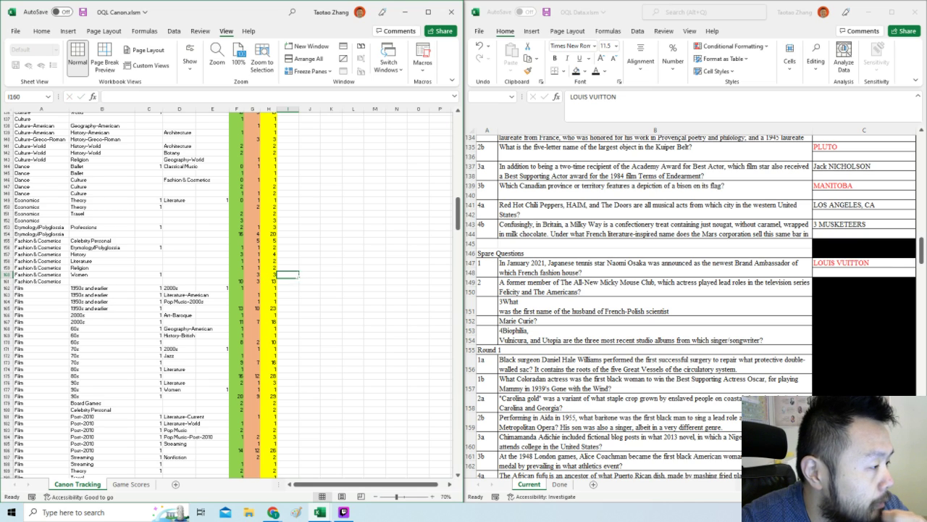
left_click(309, 275)
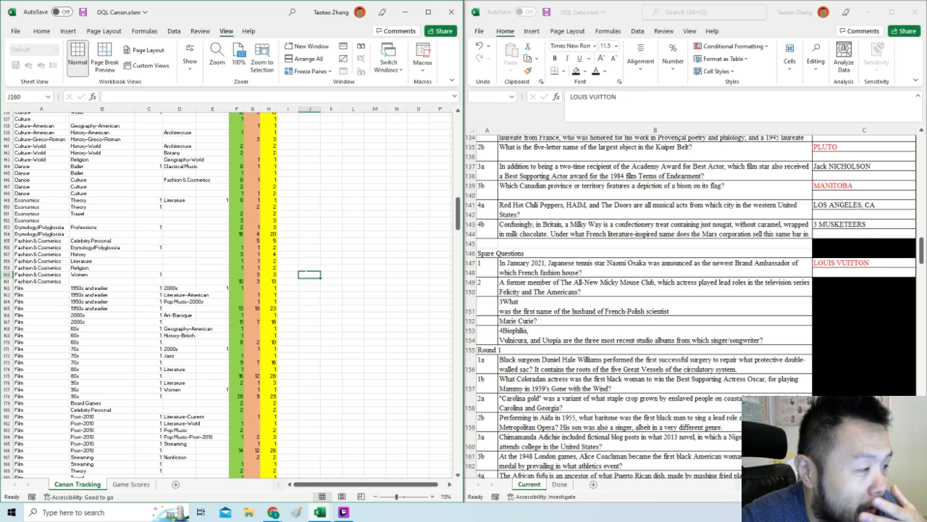
Uncover the answer to spare question 2 in OQL Data.
left_click(604, 297)
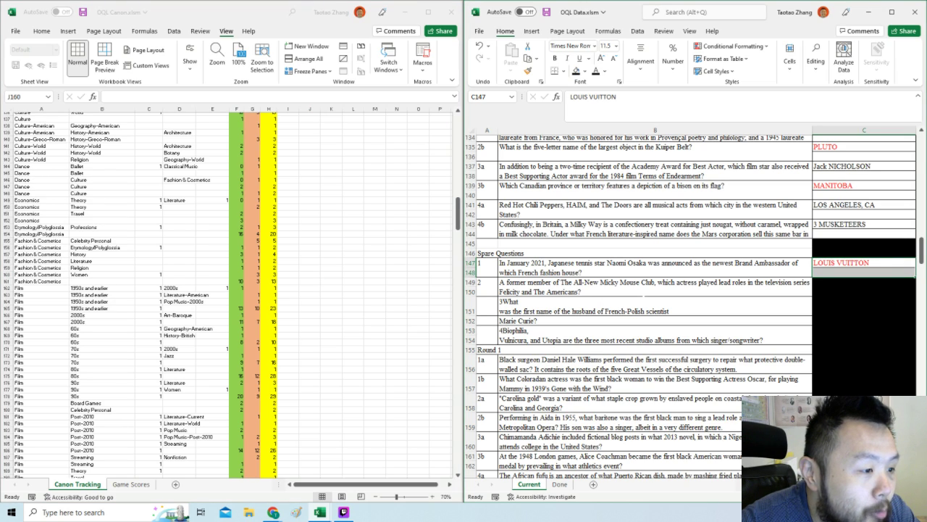
left_click(831, 283)
left_click_drag(831, 292, 827, 284)
key("F4")
Set the green count of the general TV row without further tags in OQL Canon to 60.
left_click(421, 323)
left_click_drag(458, 217, 456, 455)
left_click(252, 353)
left_click(236, 352)
type("60")
left_click(332, 353)
Move the number 3 from the start of the third spare question's text in OQL Data into its number cell.
left_click(535, 317)
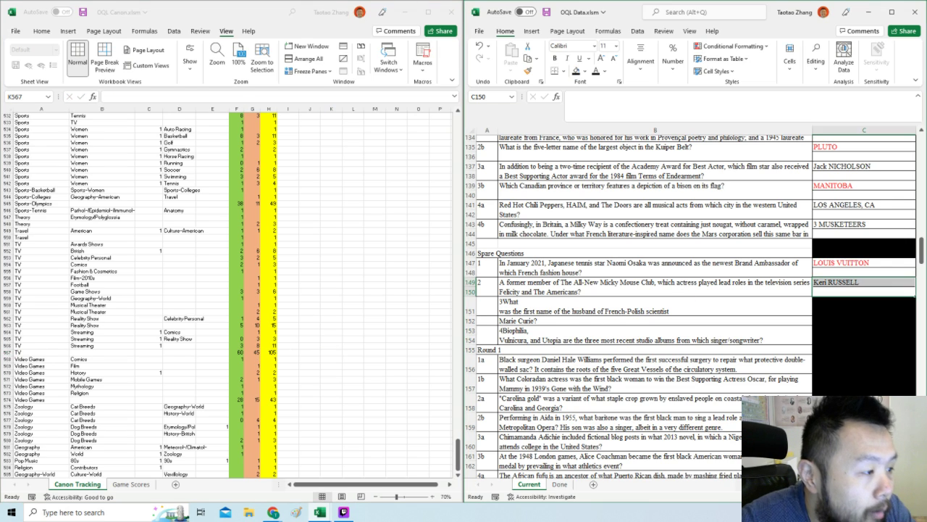
left_click(535, 311)
left_click(571, 96)
key("Delete")
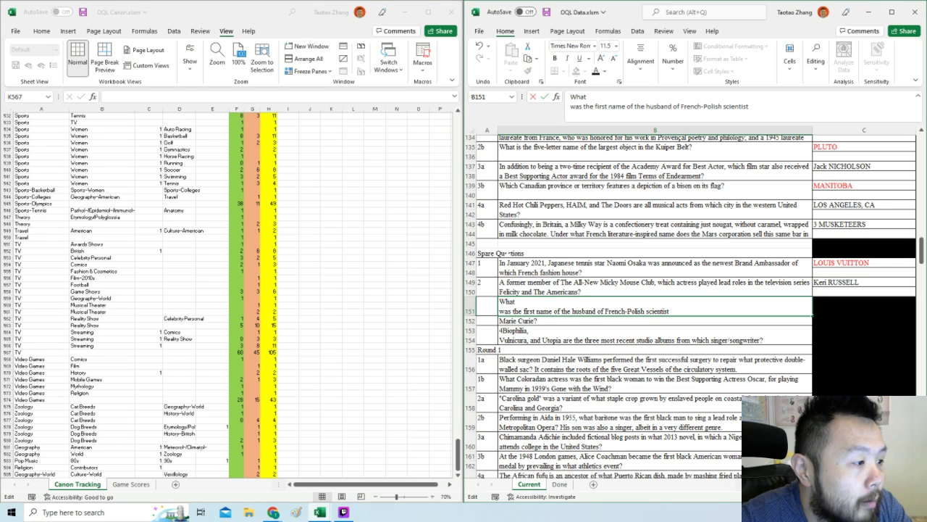
left_click(487, 306)
type("3")
key("Tab")
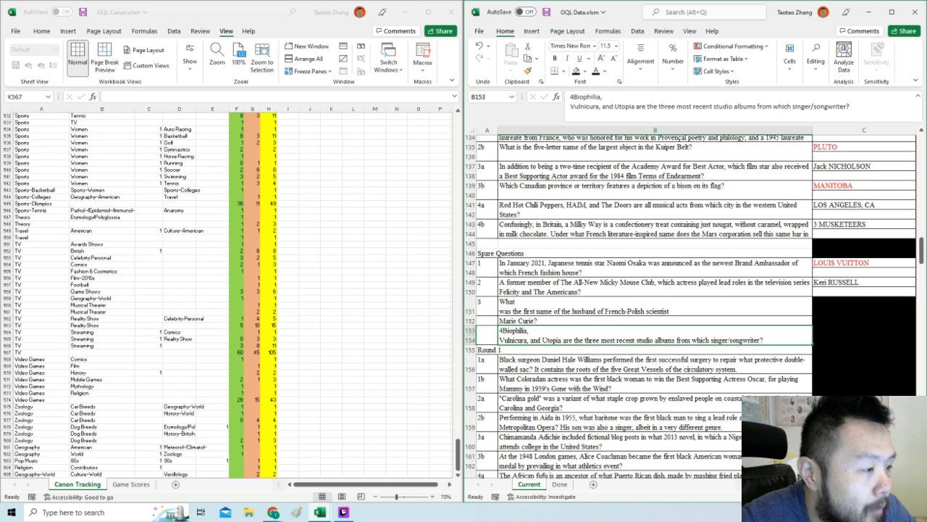
Move "Marie Curie?" from the row below to the end of spare question 3 and remove the line break after "What".
left_click(744, 107)
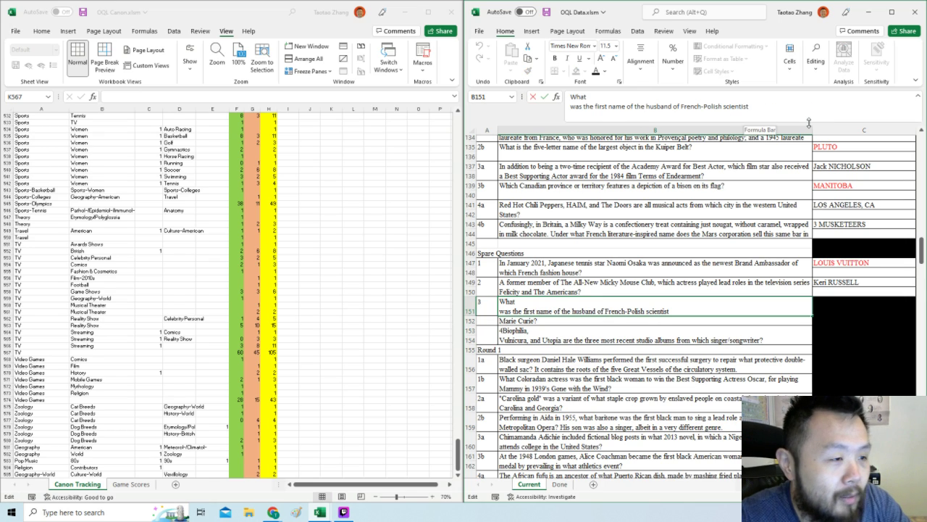
key("Return")
left_click(582, 308)
left_click(582, 321)
left_click_drag(619, 110, 533, 97)
key("ctrl+x")
left_click(581, 308)
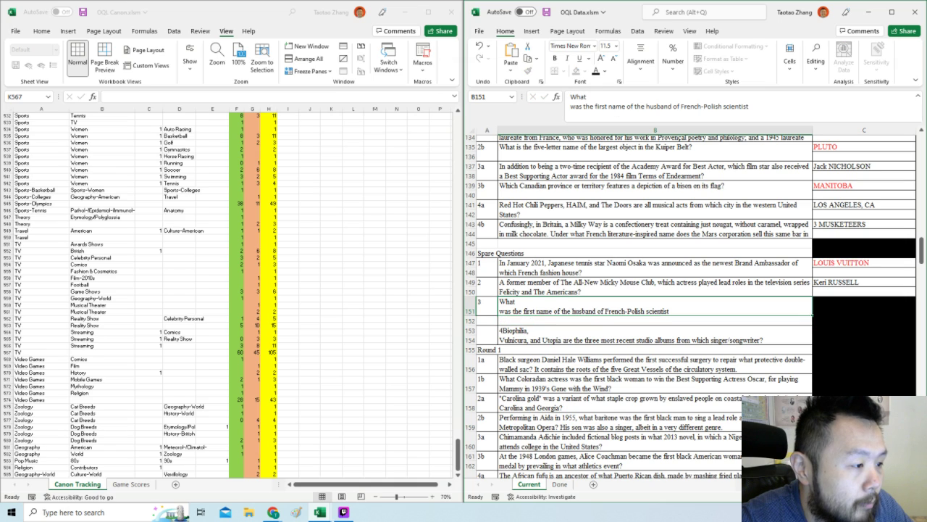
key("F2")
key("ctrl+v")
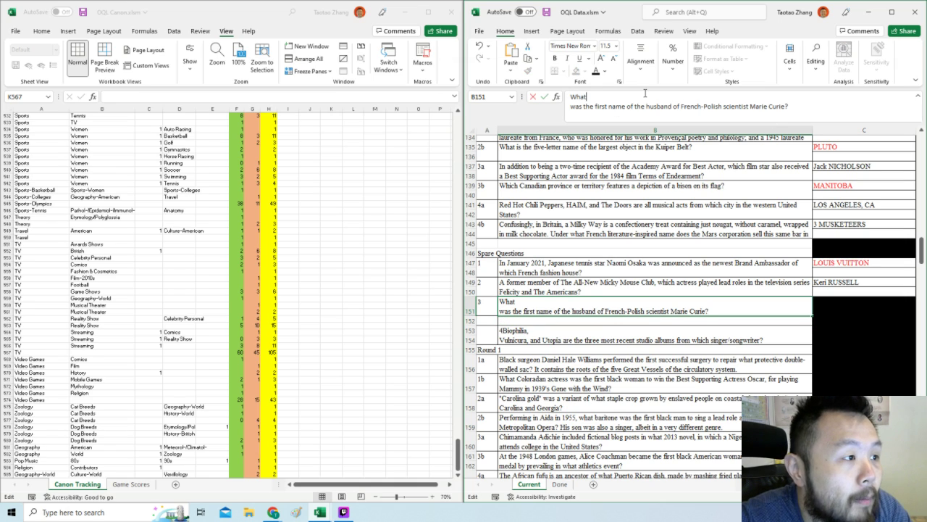
key("Delete")
Uncover the answer to spare question 3 in OQL Data.
left_click(801, 287)
left_click(819, 302)
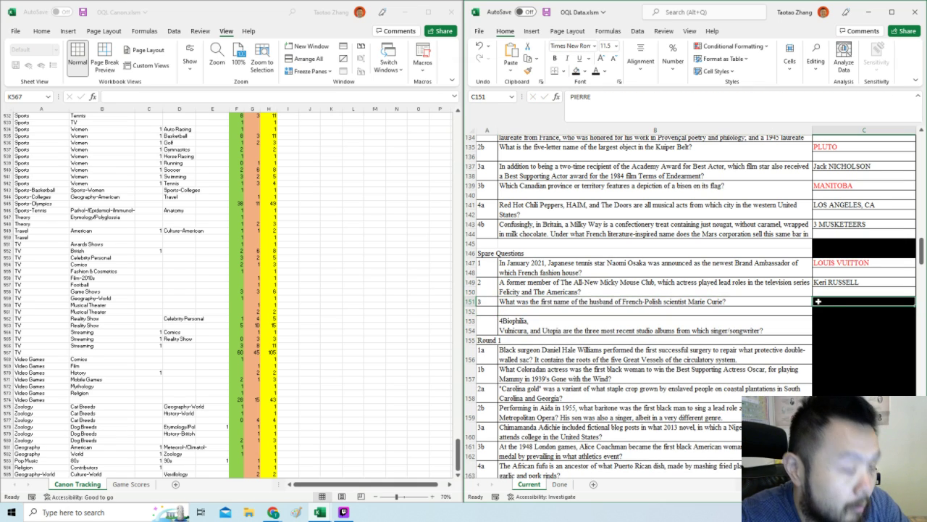
left_click(513, 302)
key("Up")
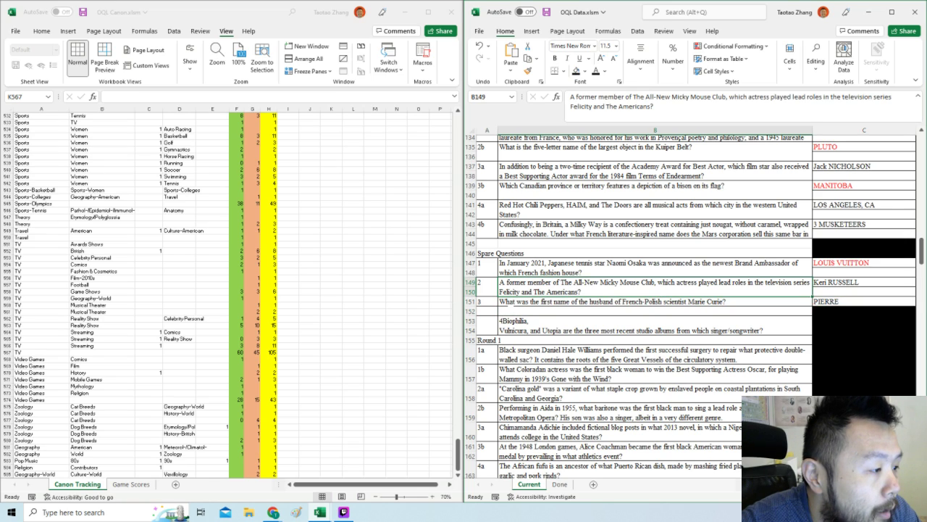
Move the number 4 from the start of the fourth spare question's text into its number cell.
left_click(519, 323)
left_click_drag(575, 97, 544, 100)
key("BackSpace")
key("Return")
left_click(486, 325)
Delete the blank row between spare questions 3 and 4 and remove the line break after "Biophilia,".
left_click(469, 311)
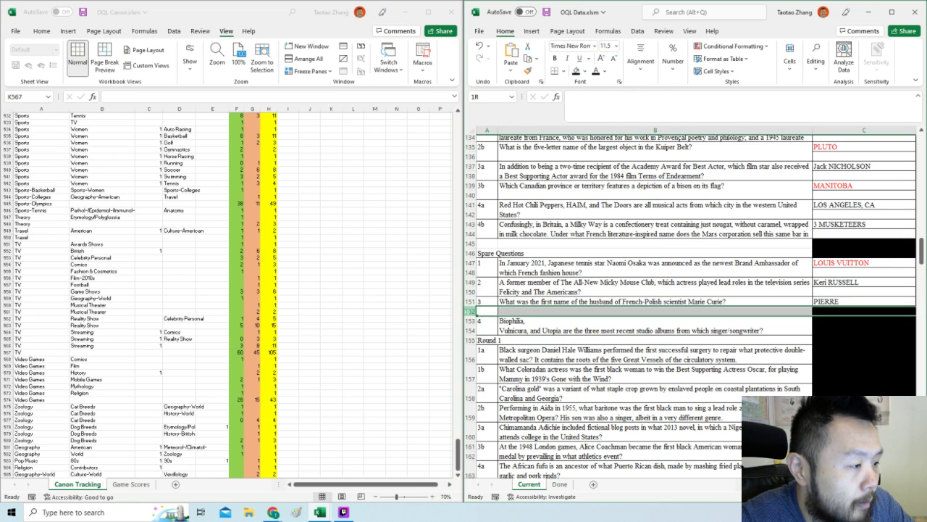
right_click(469, 311)
left_click(500, 408)
left_click(535, 321)
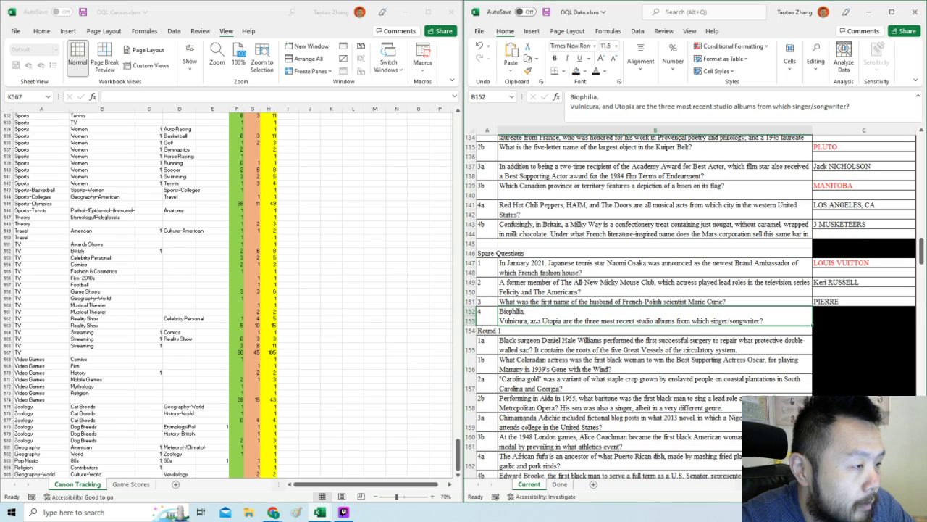
left_click(613, 96)
key("Delete")
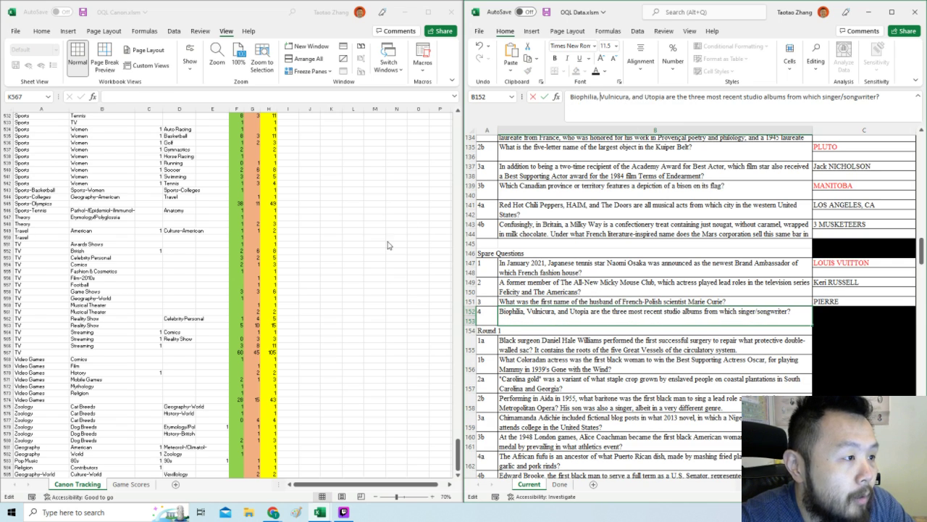
Set the green count of the Science, Chemistry, Contributors row in OQL Canon to 5.
left_click(387, 241)
left_click(396, 332)
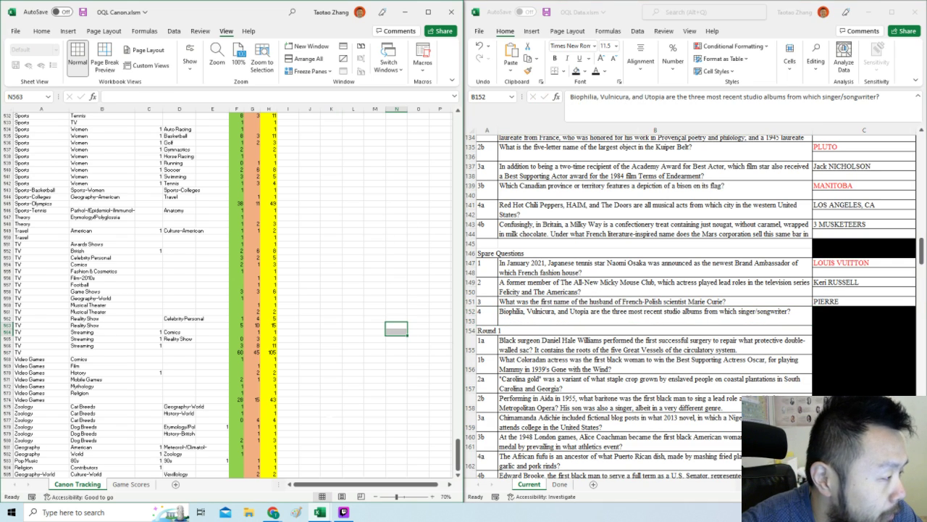
left_click(331, 412)
scroll(289, 326, "up", 20)
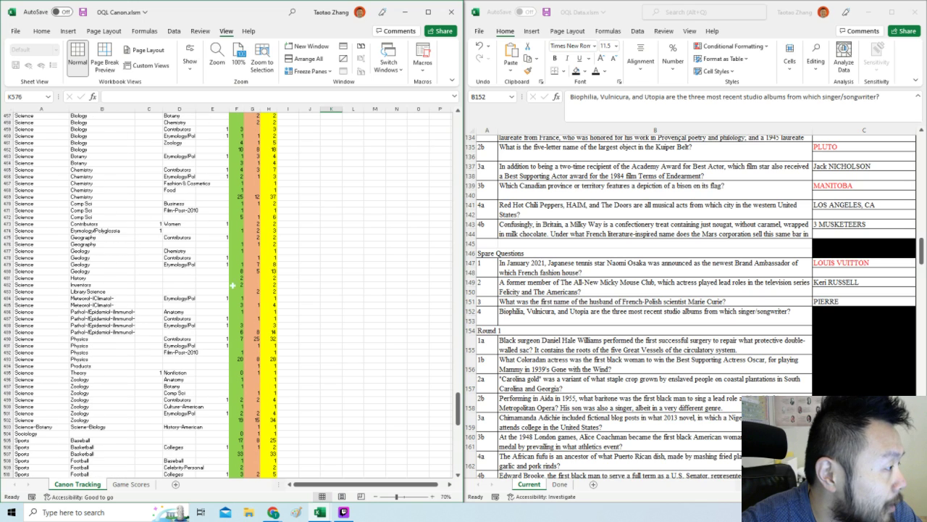
scroll(145, 295, "up", 1)
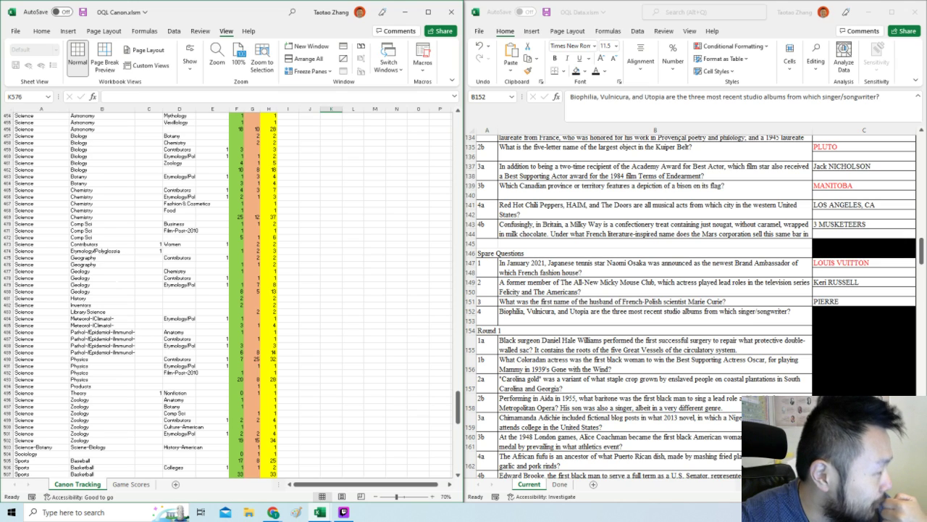
left_click(101, 217)
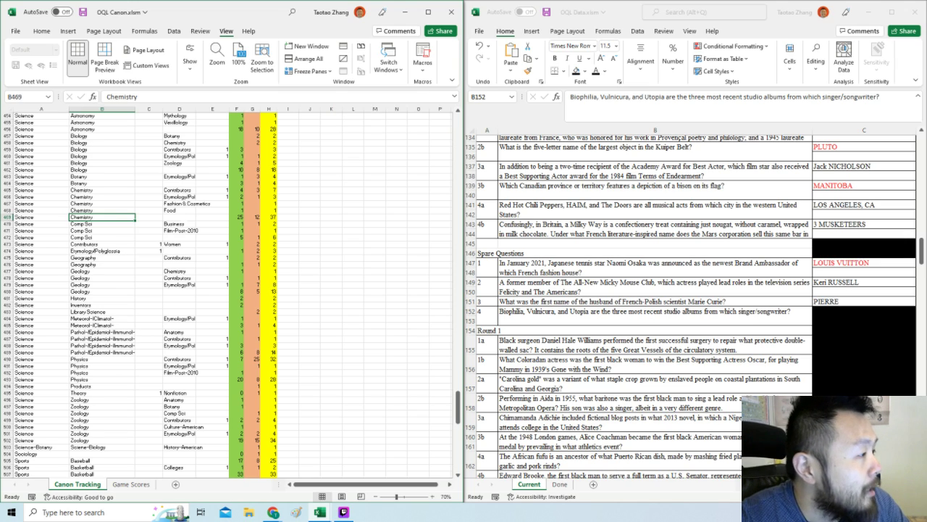
left_click(181, 190)
left_click(241, 190)
type("5")
left_click(353, 204)
Uncover the answer to spare question 4 in OQL Data.
left_click(589, 321)
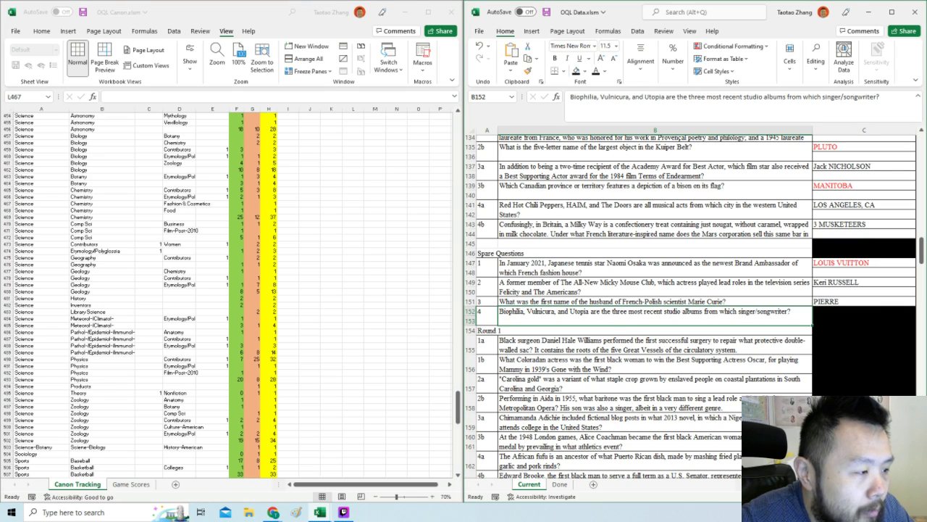
left_click(837, 316)
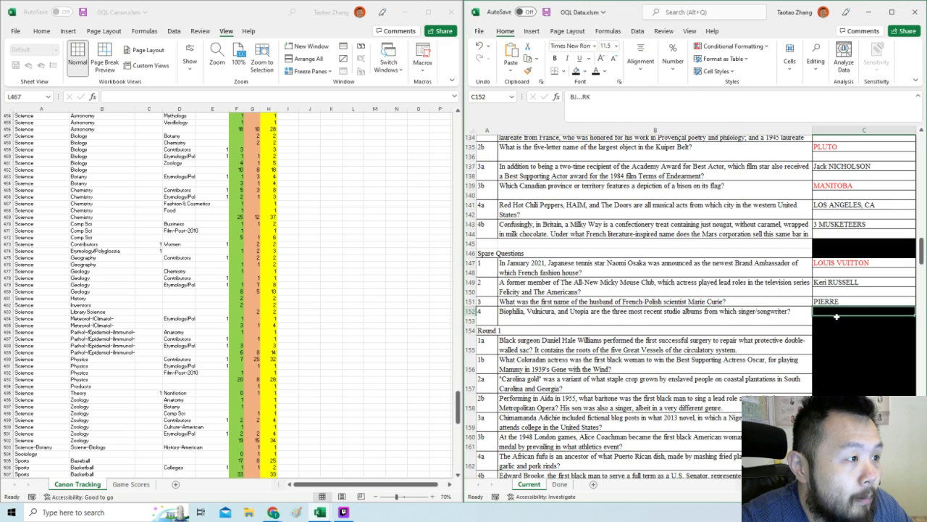
key("F4")
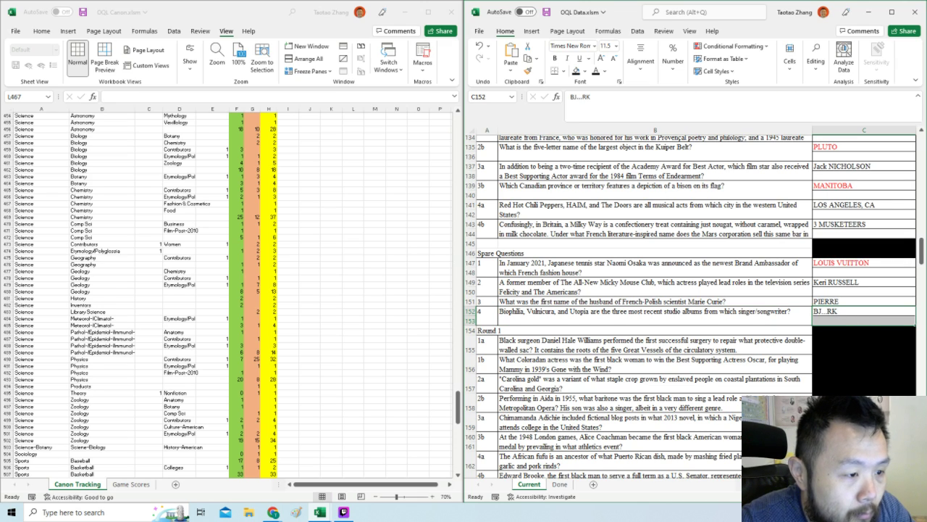
Correct the answer to spare question 4 to "BJORK" and mark it red as a miss.
left_click_drag(578, 97, 584, 97)
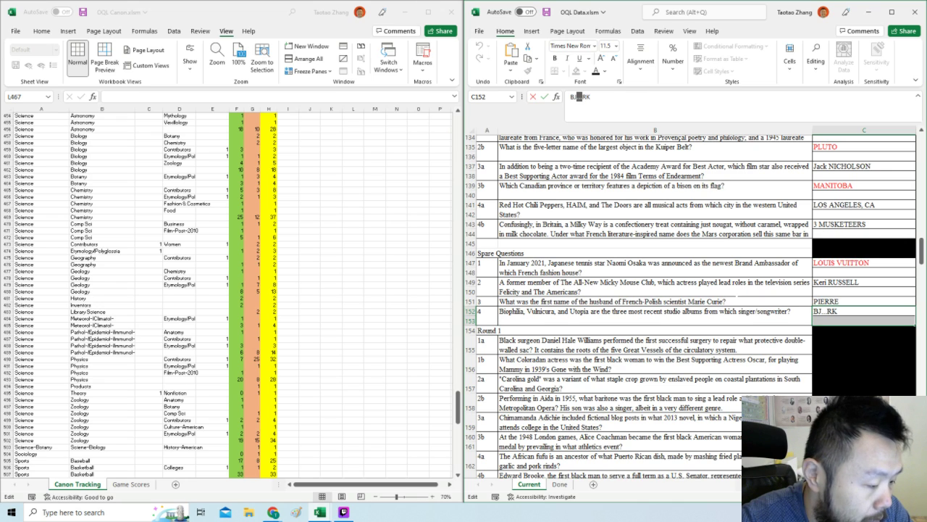
type("O")
left_click(736, 284)
left_click(838, 312)
key("F4")
Set the misses count of the Pop Music Post-2010 row without a third tag in OQL Canon to 24.
left_click(334, 332)
left_click_drag(458, 407, 447, 376)
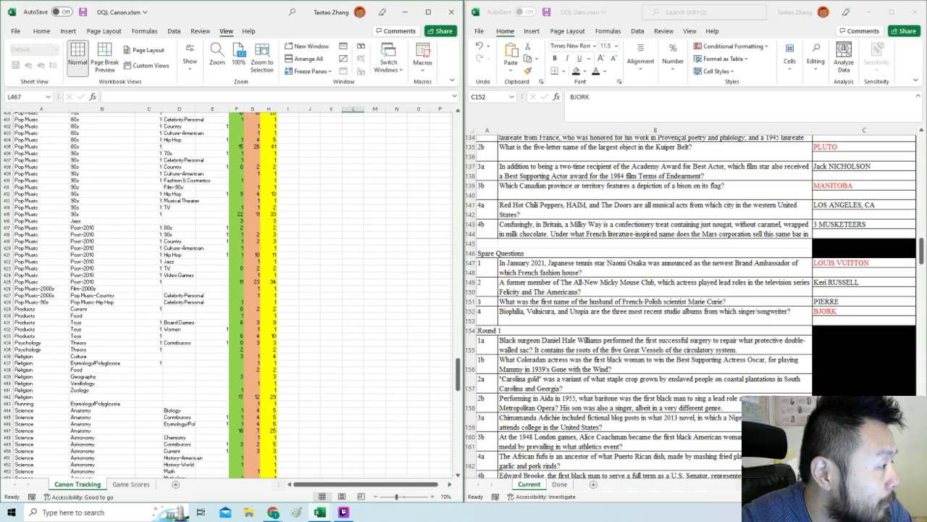
left_click(252, 282)
type("24")
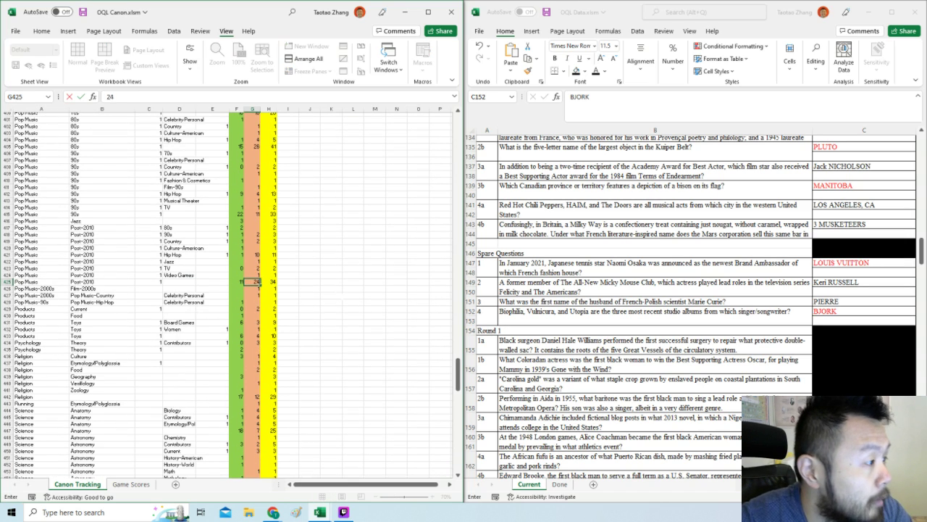
key("ctrl+Return")
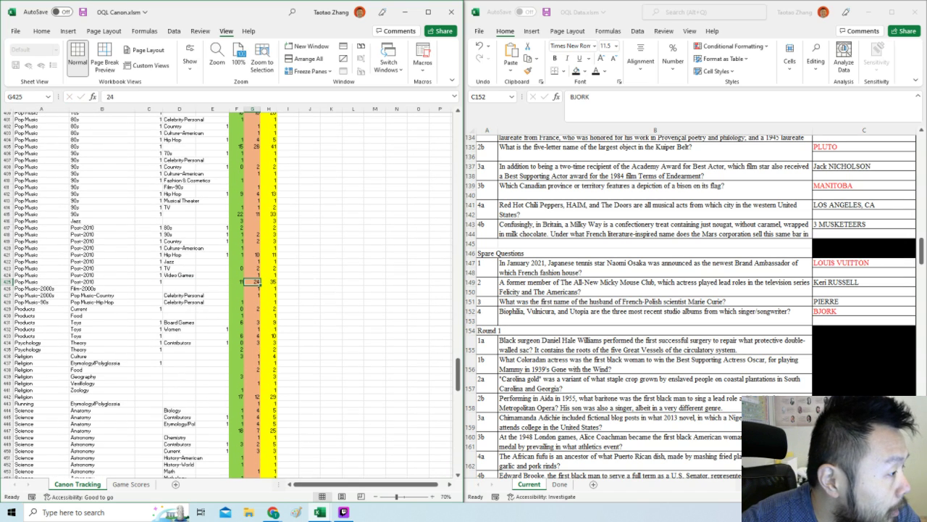
left_click(332, 275)
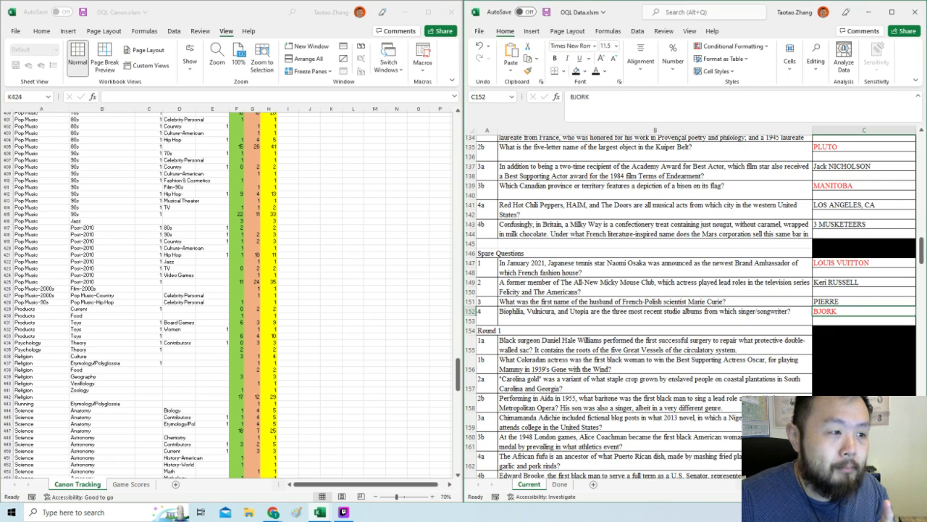
Look back over the Round 8 questions, and review the Pop Music 90s Country and general 80s rows in OQL Canon.
scroll(678, 268, "up", 2)
left_click(835, 253)
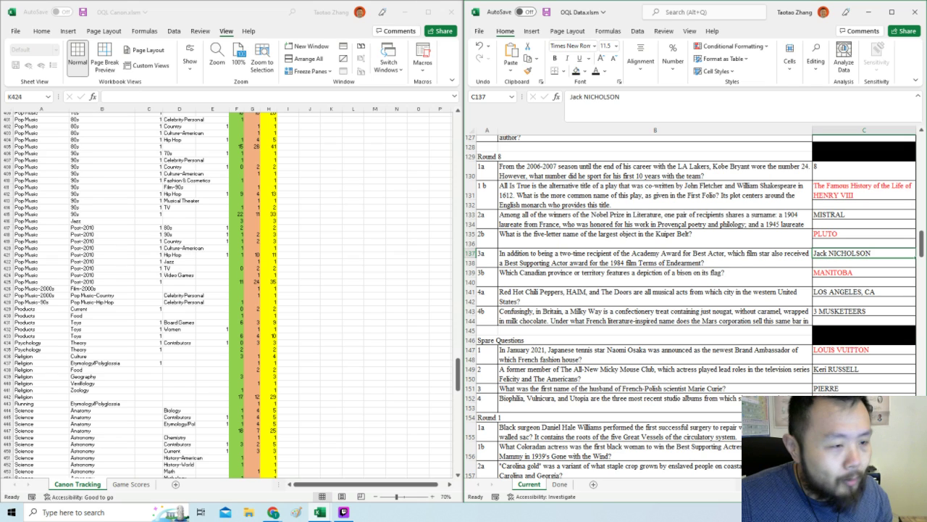
key("Down")
left_click(171, 400)
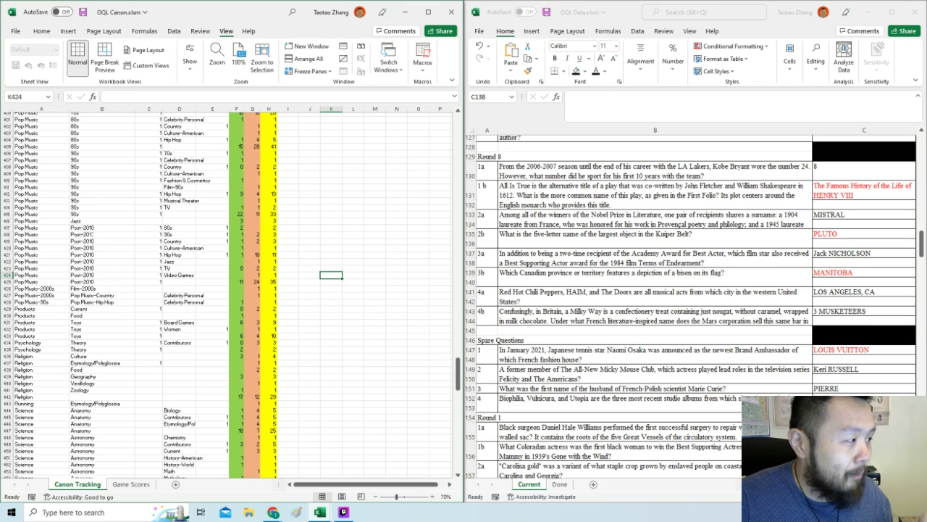
scroll(28, 376, "up", 3)
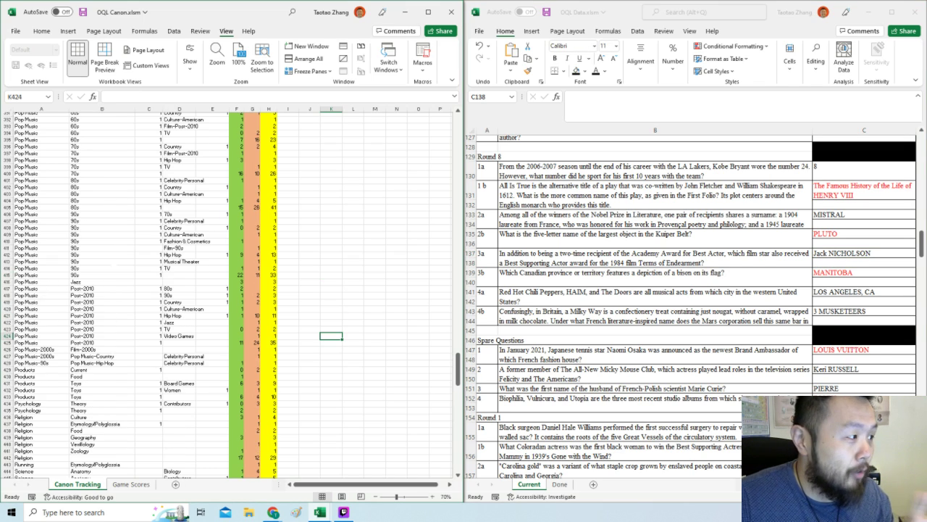
left_click_drag(25, 228, 226, 229)
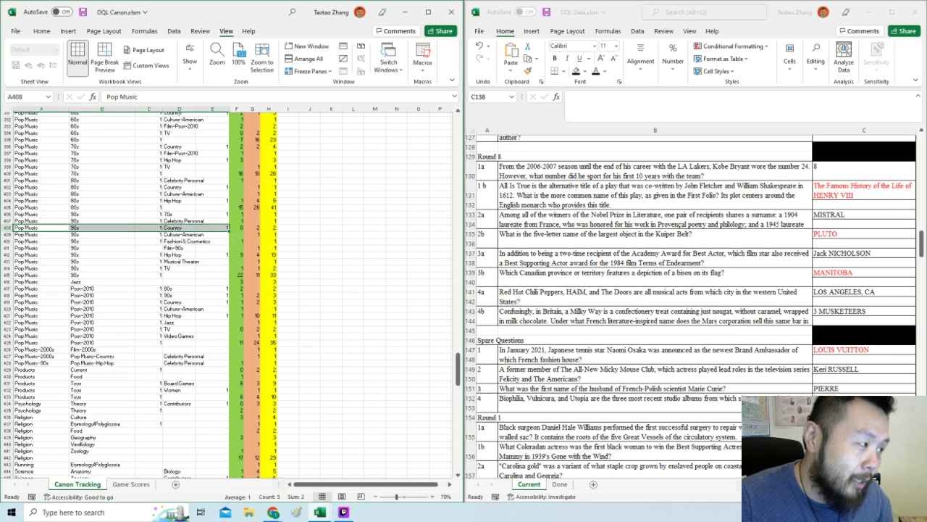
left_click(239, 208)
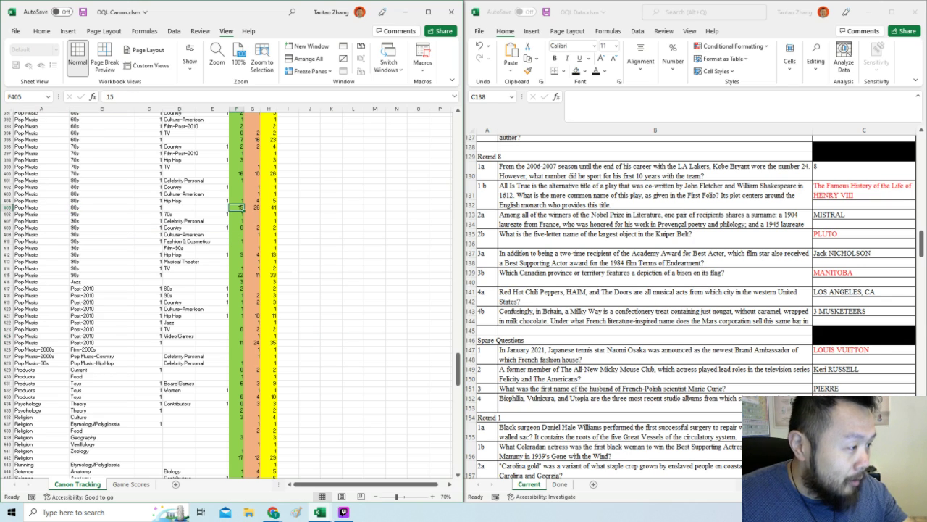
left_click(287, 234)
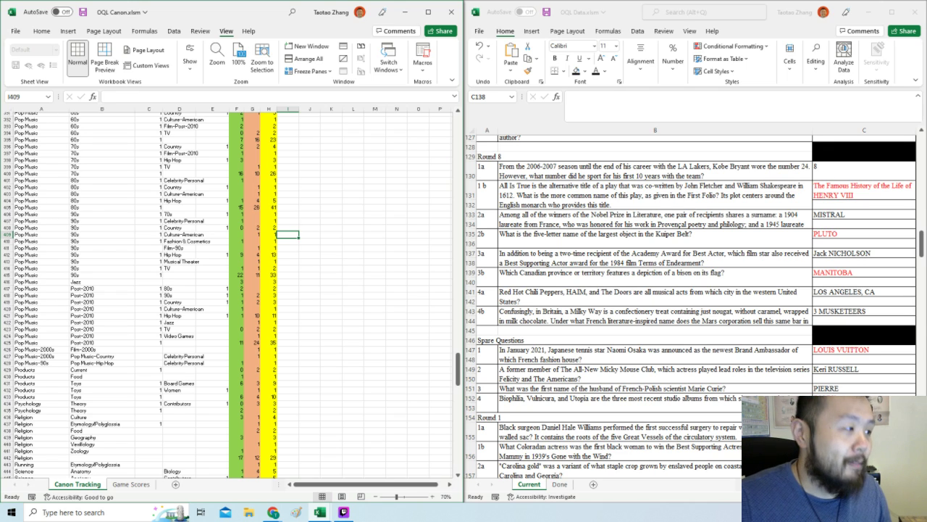
Run the Alpha Sort macro on the Canon Tracking sheet.
left_click_drag(457, 368, 457, 125)
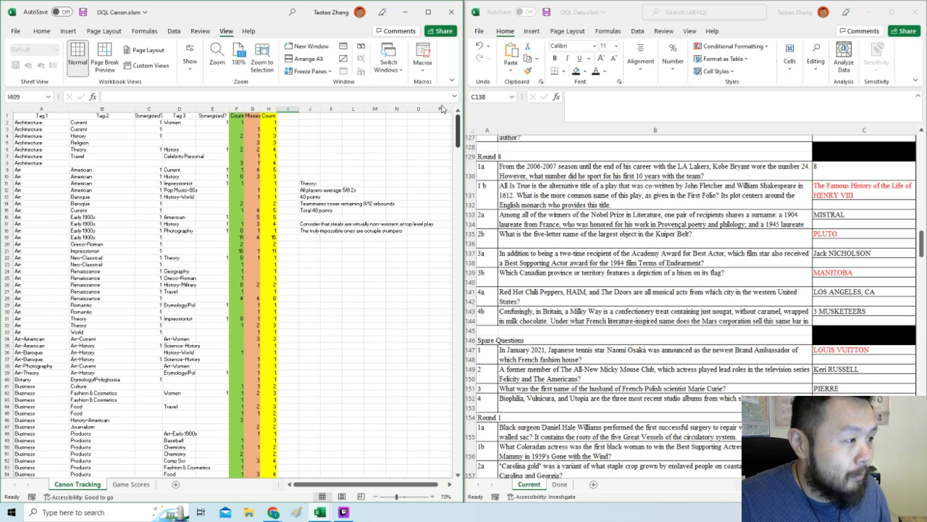
left_click(355, 138)
Move all finished rounds through spare question 4 from the Current sheet of OQL Data to the Done sheet.
left_click(597, 257)
left_click(726, 402)
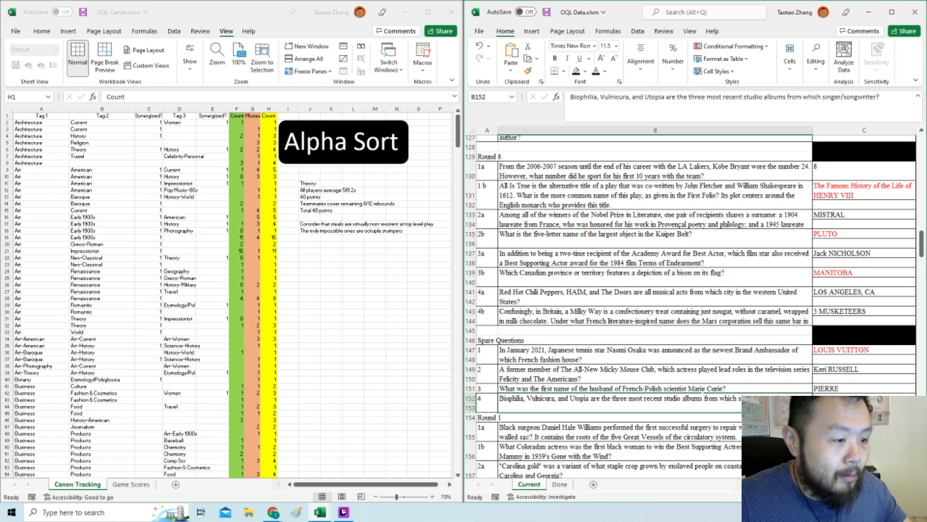
scroll(725, 384, "down", 1)
left_click(853, 379)
left_click_drag(921, 246, 921, 138)
left_click(493, 141, "shift")
key("ctrl+x")
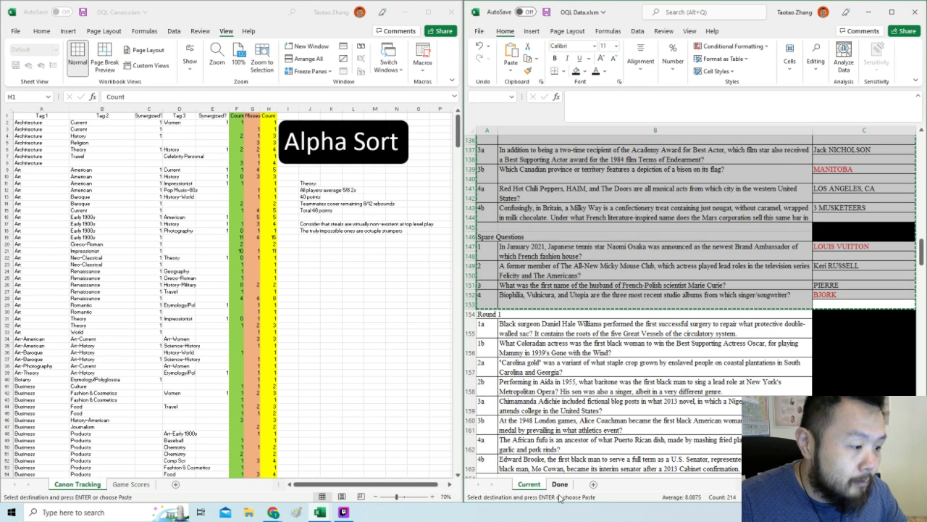
left_click(560, 484)
left_click(495, 396)
key("ctrl+v")
Delete the emptied range above the new Round 1 on the Current sheet, shifting the remaining questions up.
left_click(533, 484)
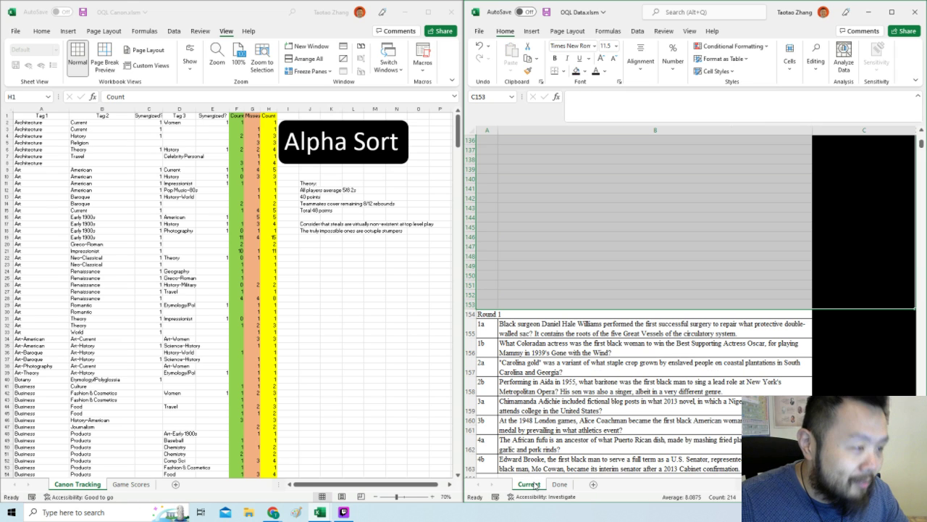
right_click(581, 222)
left_click(610, 331)
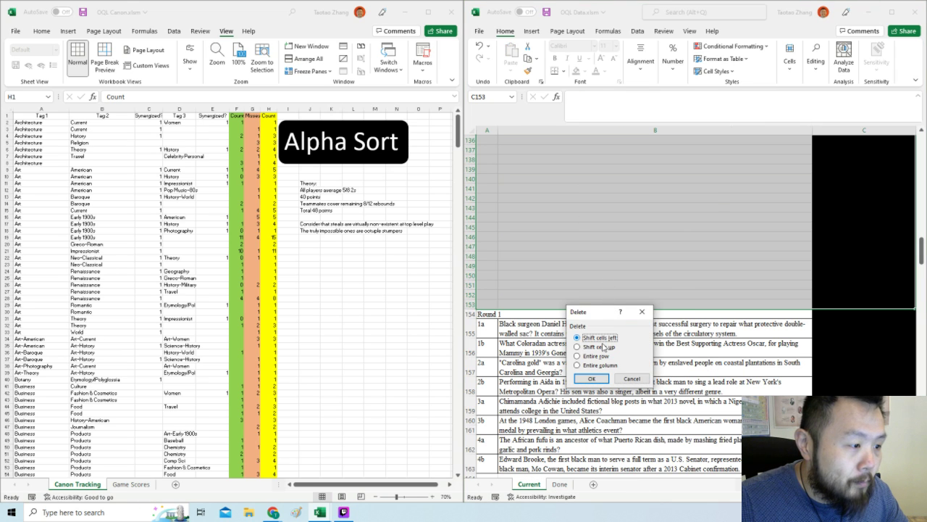
left_click(601, 378)
left_click_drag(921, 251, 921, 141)
left_click(782, 251)
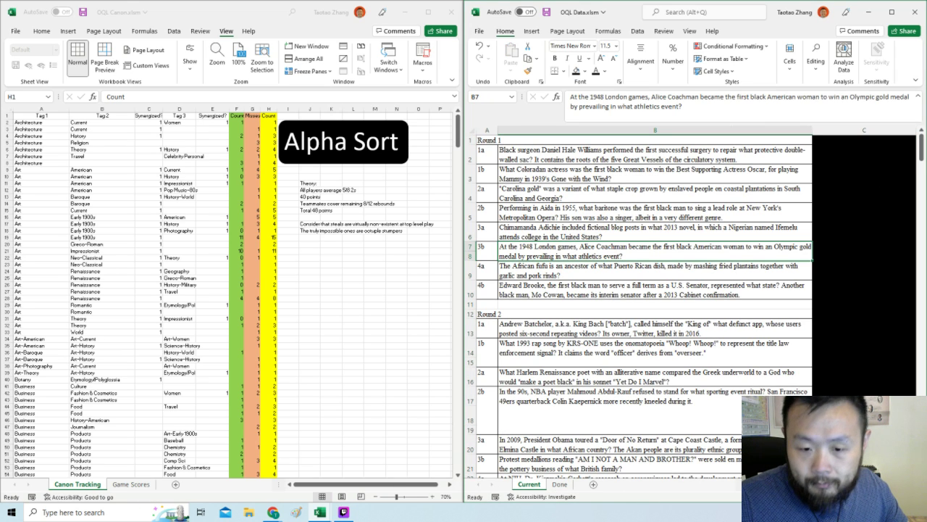